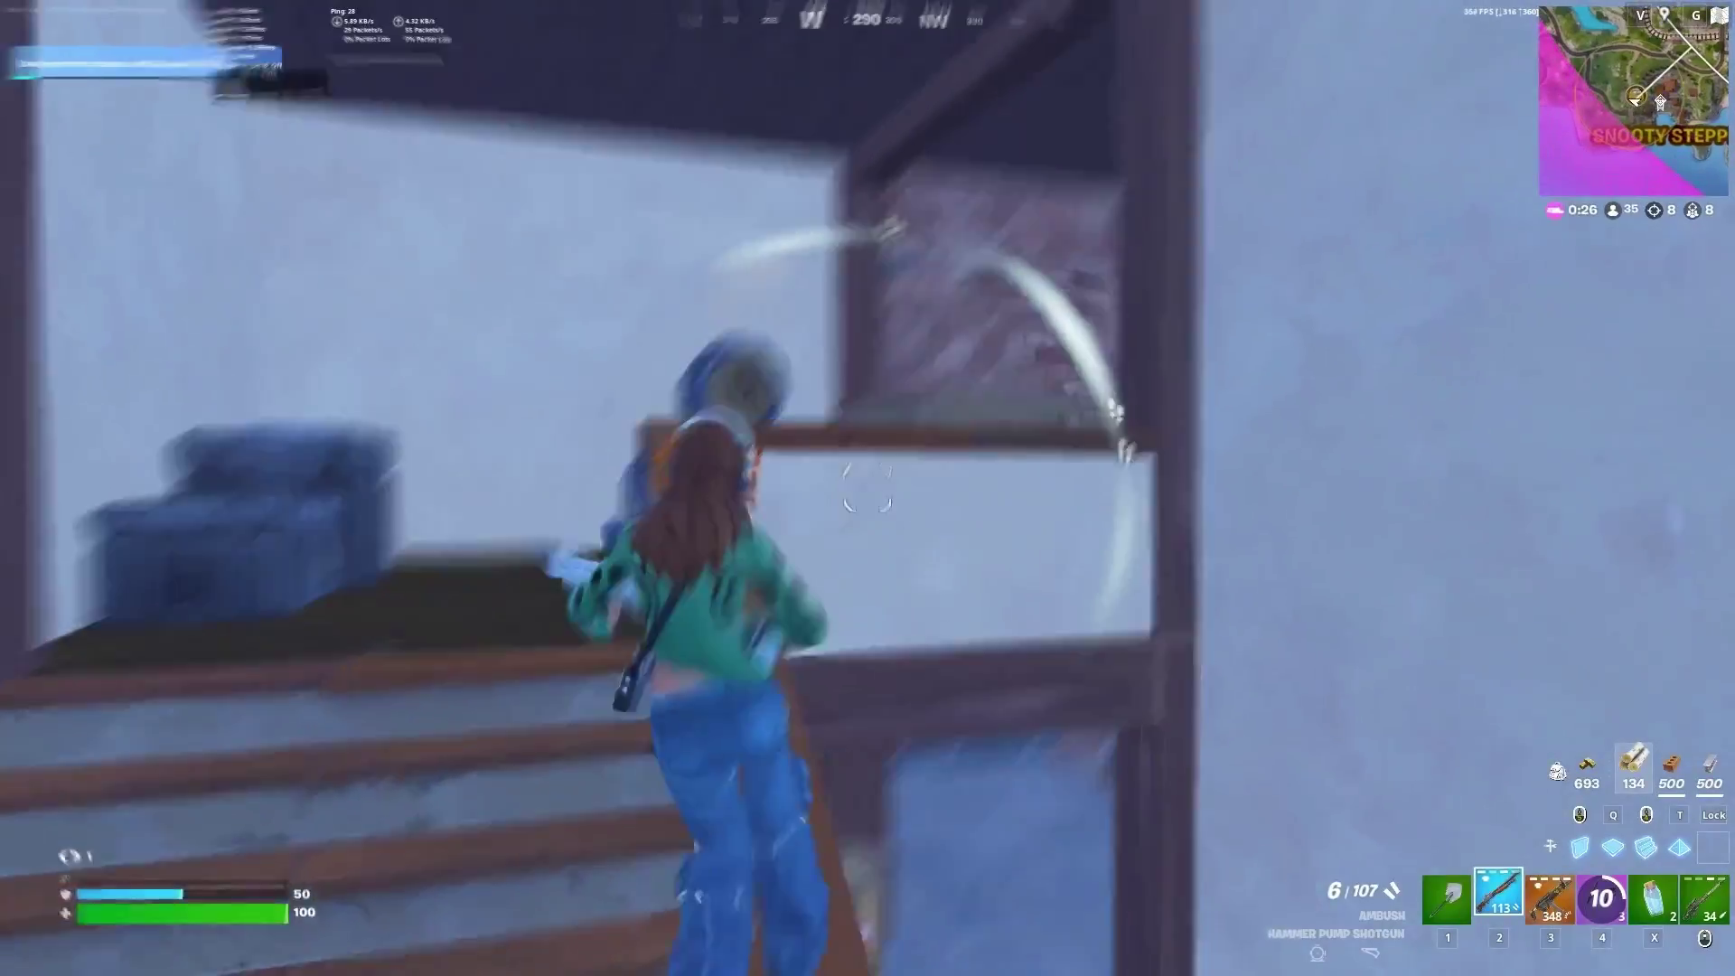
Switch from the pump shotgun to the Hyper SMG, then to build pieces.
key("3")
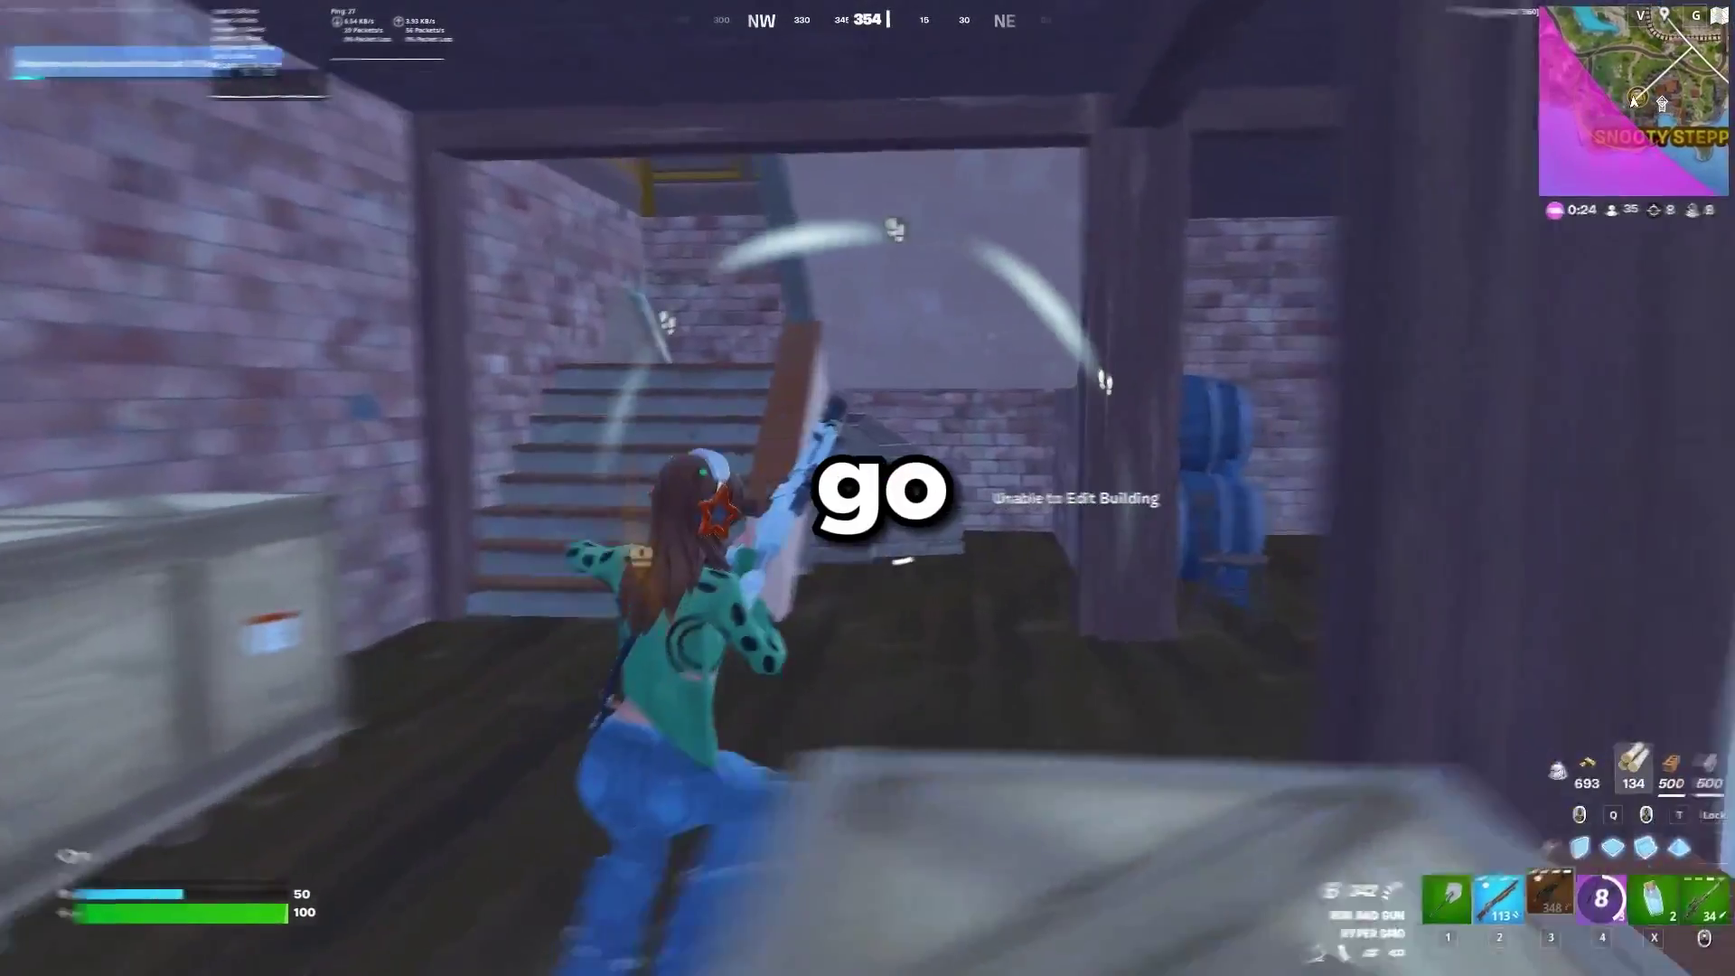
key("t")
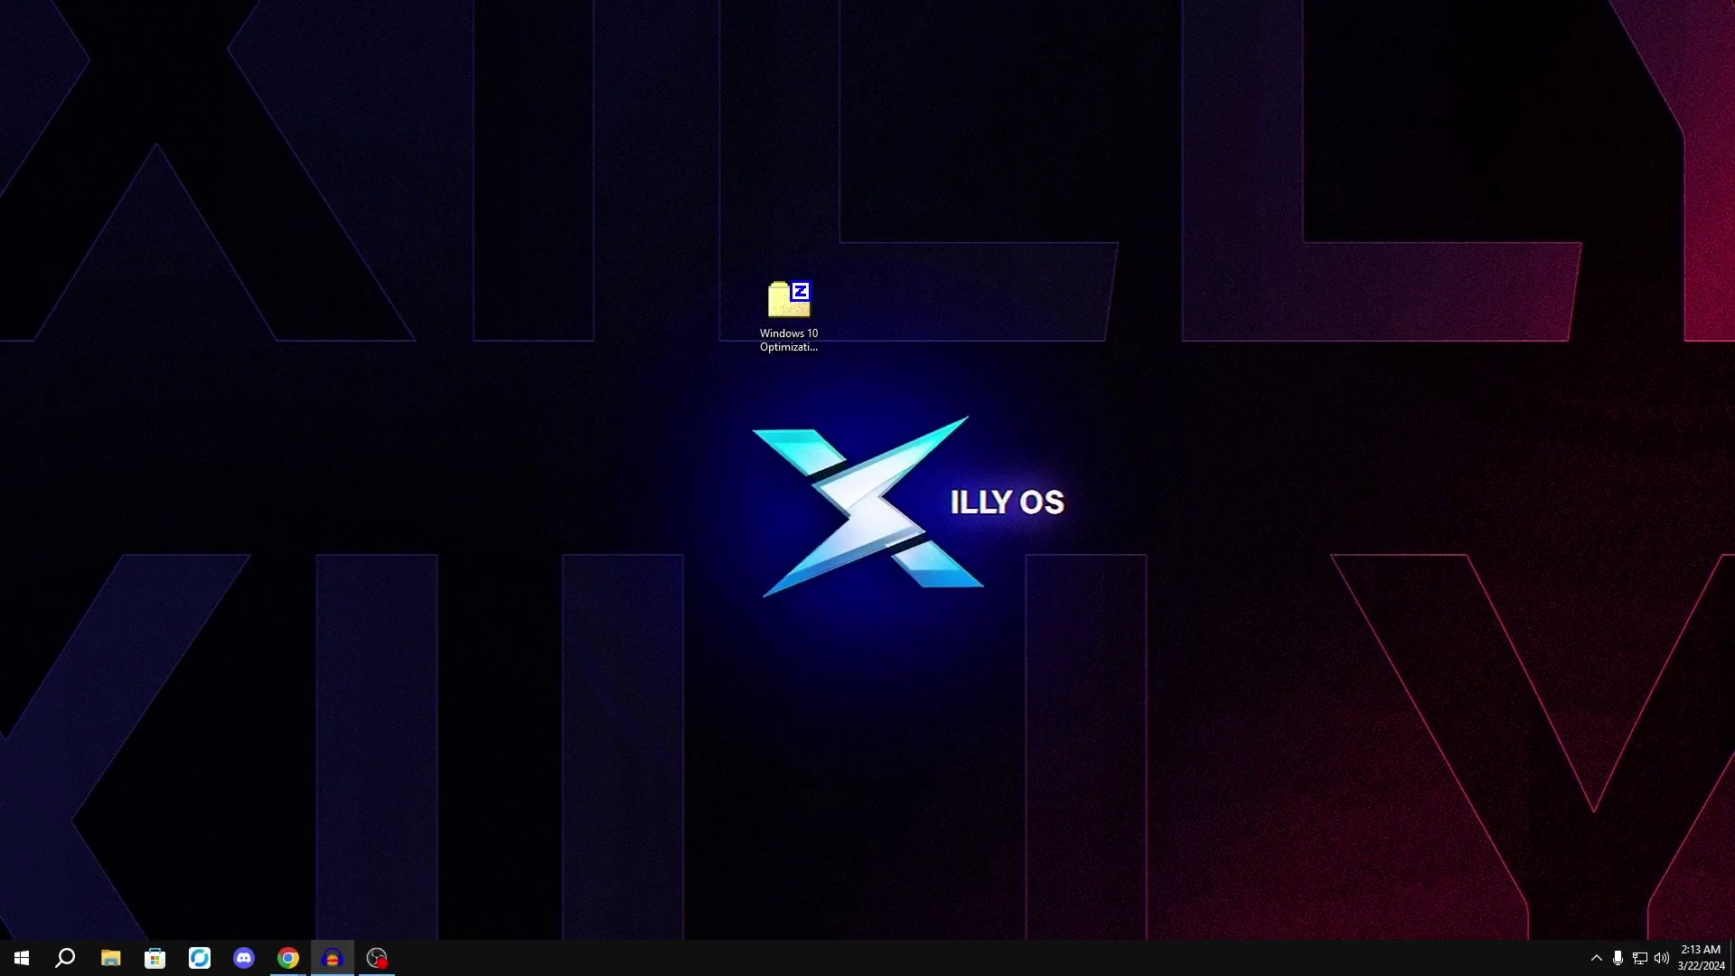
Extract the guide archive with 7-Zip to the default location, supplying the archive password.
right_click(795, 317)
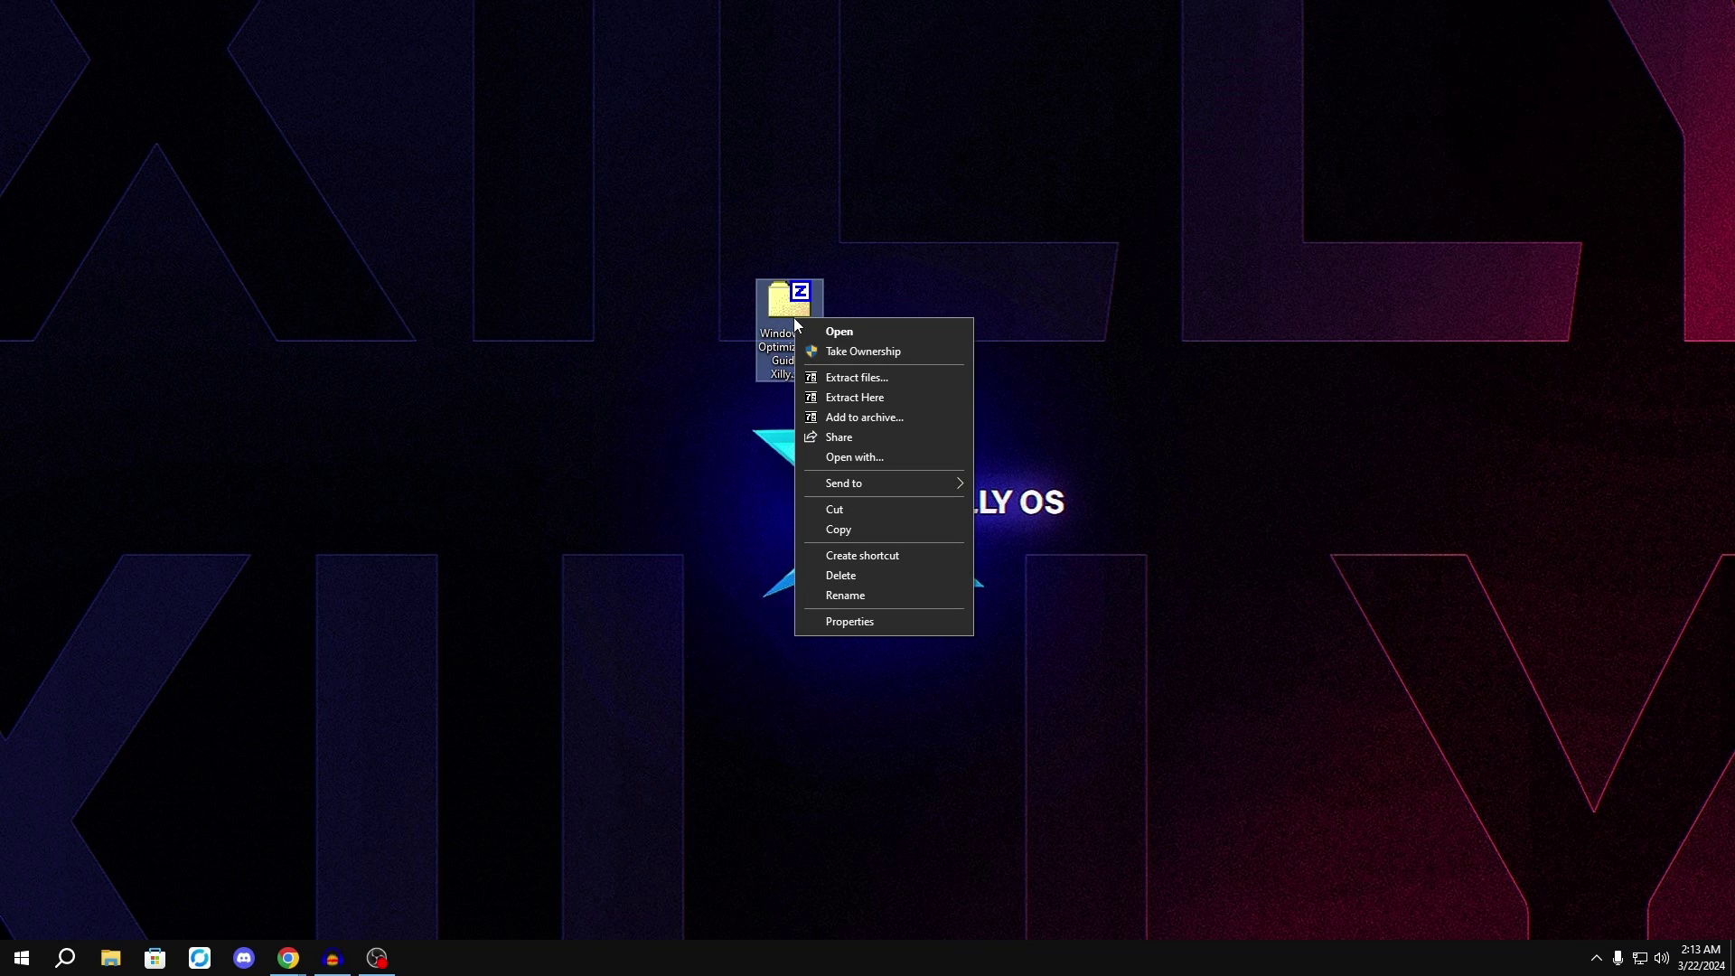
left_click(914, 377)
left_click(847, 592)
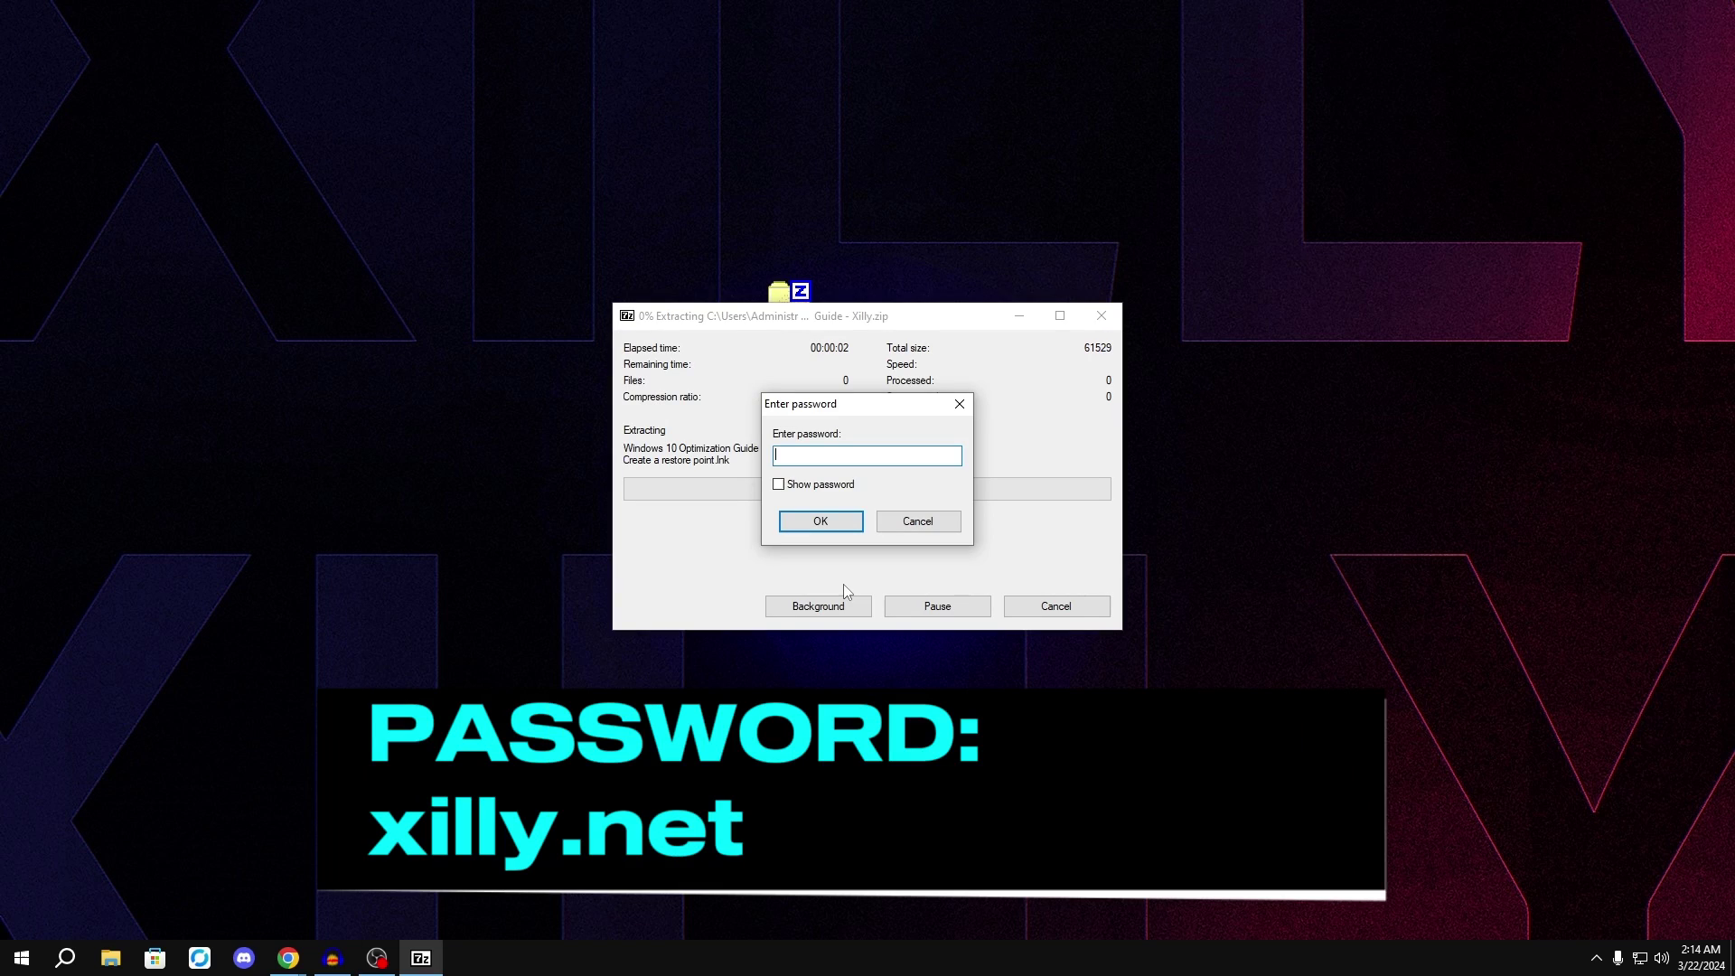
type("xilly.net")
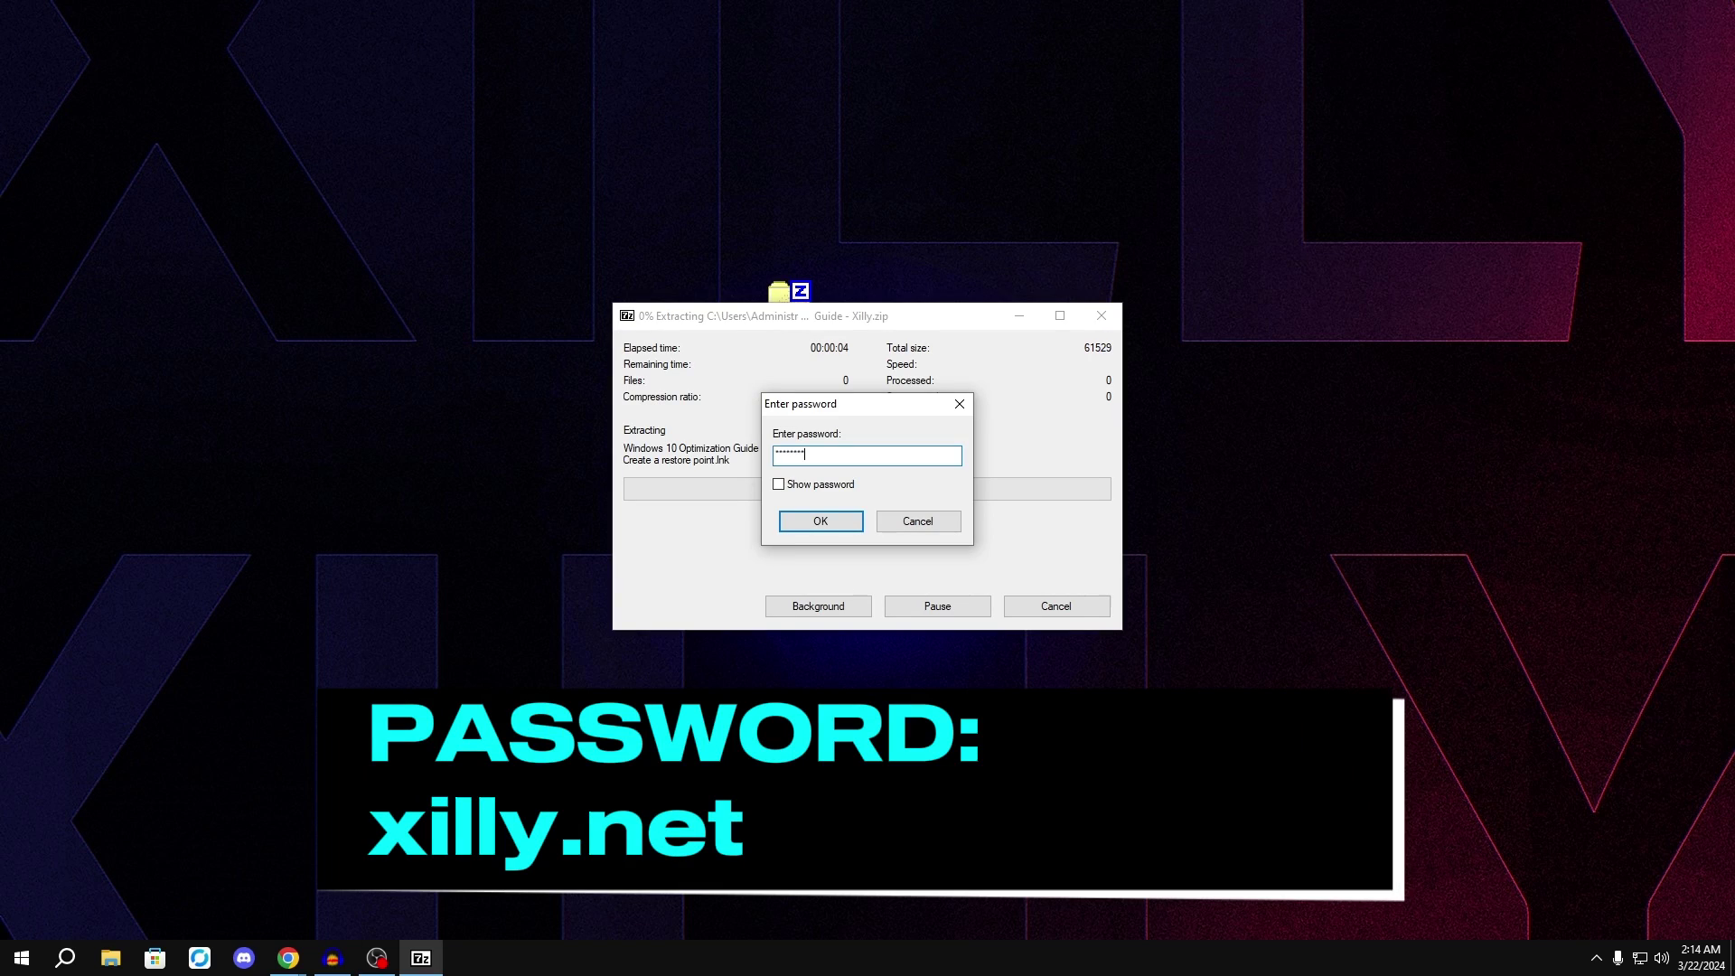
key("Return")
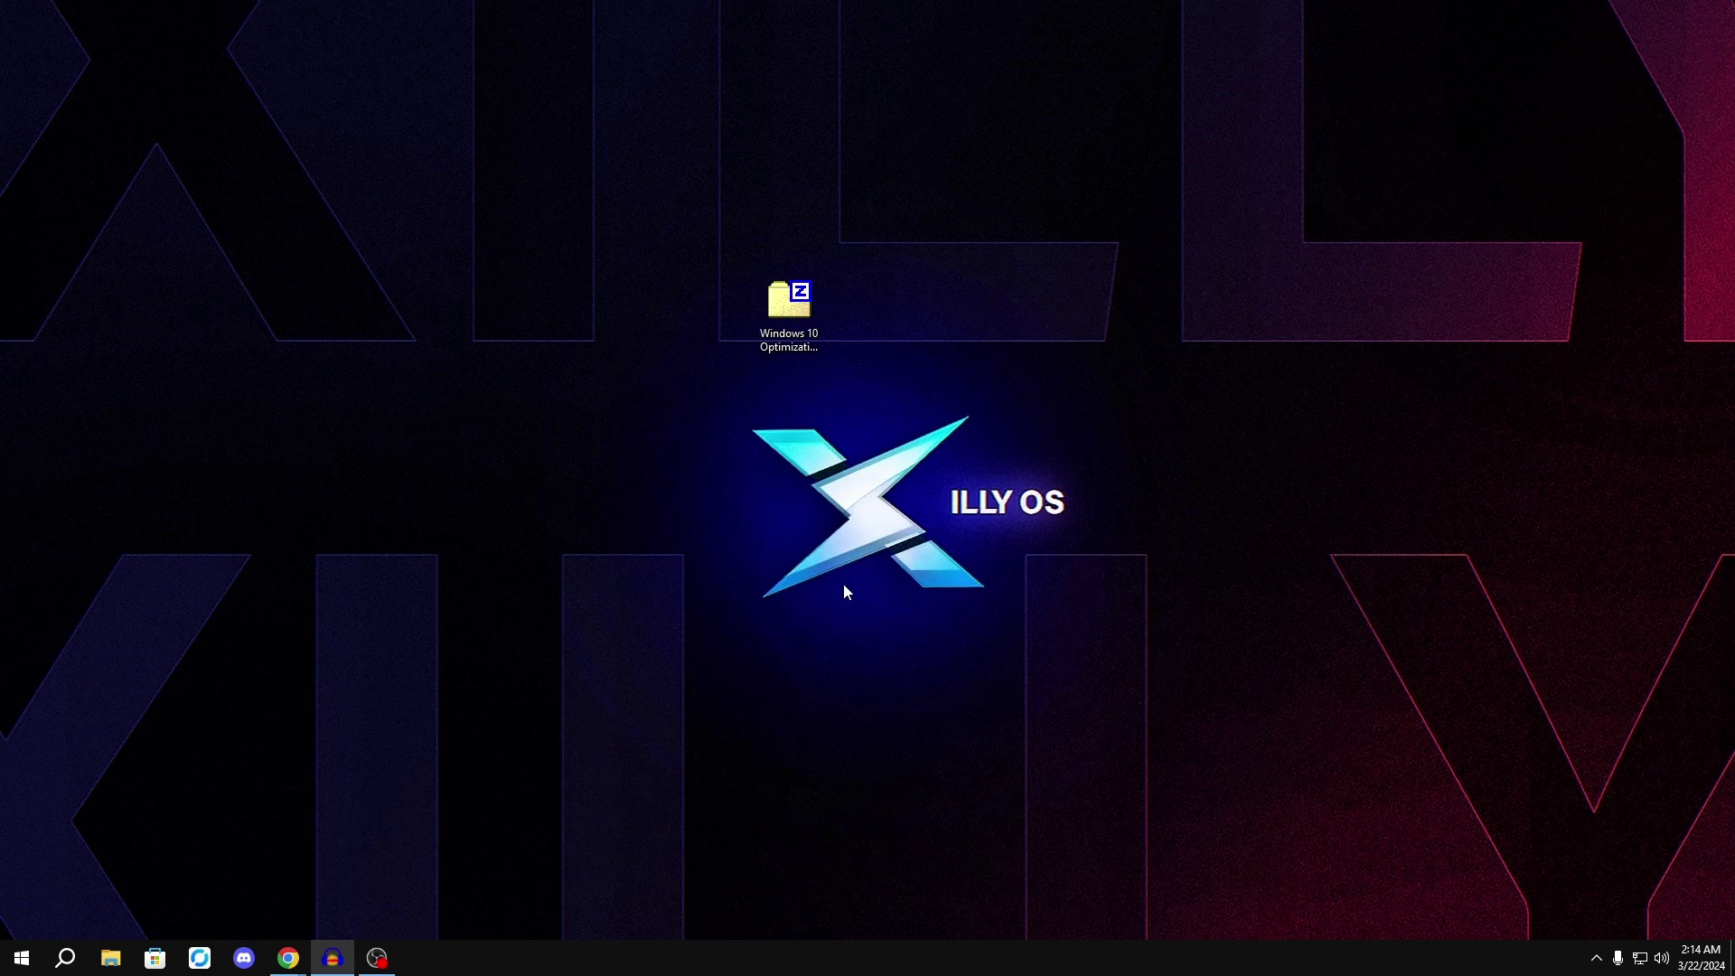
Refresh the desktop and place the extracted folder beneath the zip.
right_click(347, 352)
left_click(391, 403)
left_click_drag(746, 430, 787, 430)
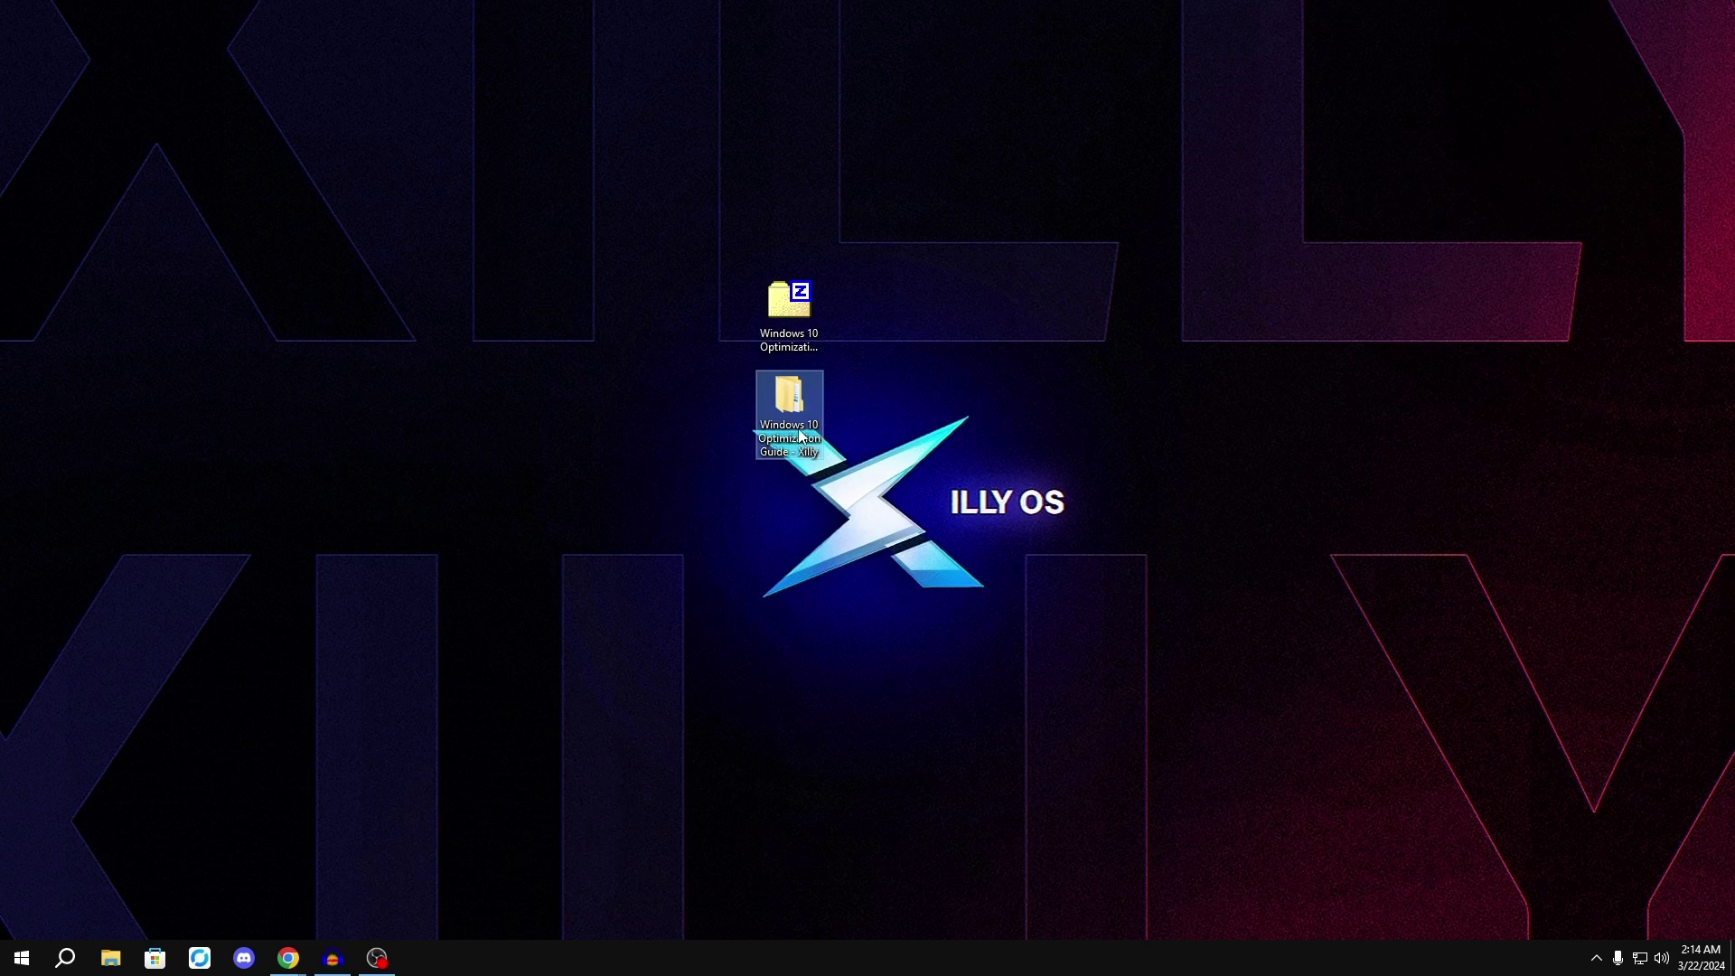
Run Create a restore point from .-BEFORE ANYTHING DO THIS-, then return to the guide's folders.
double_click(787, 403)
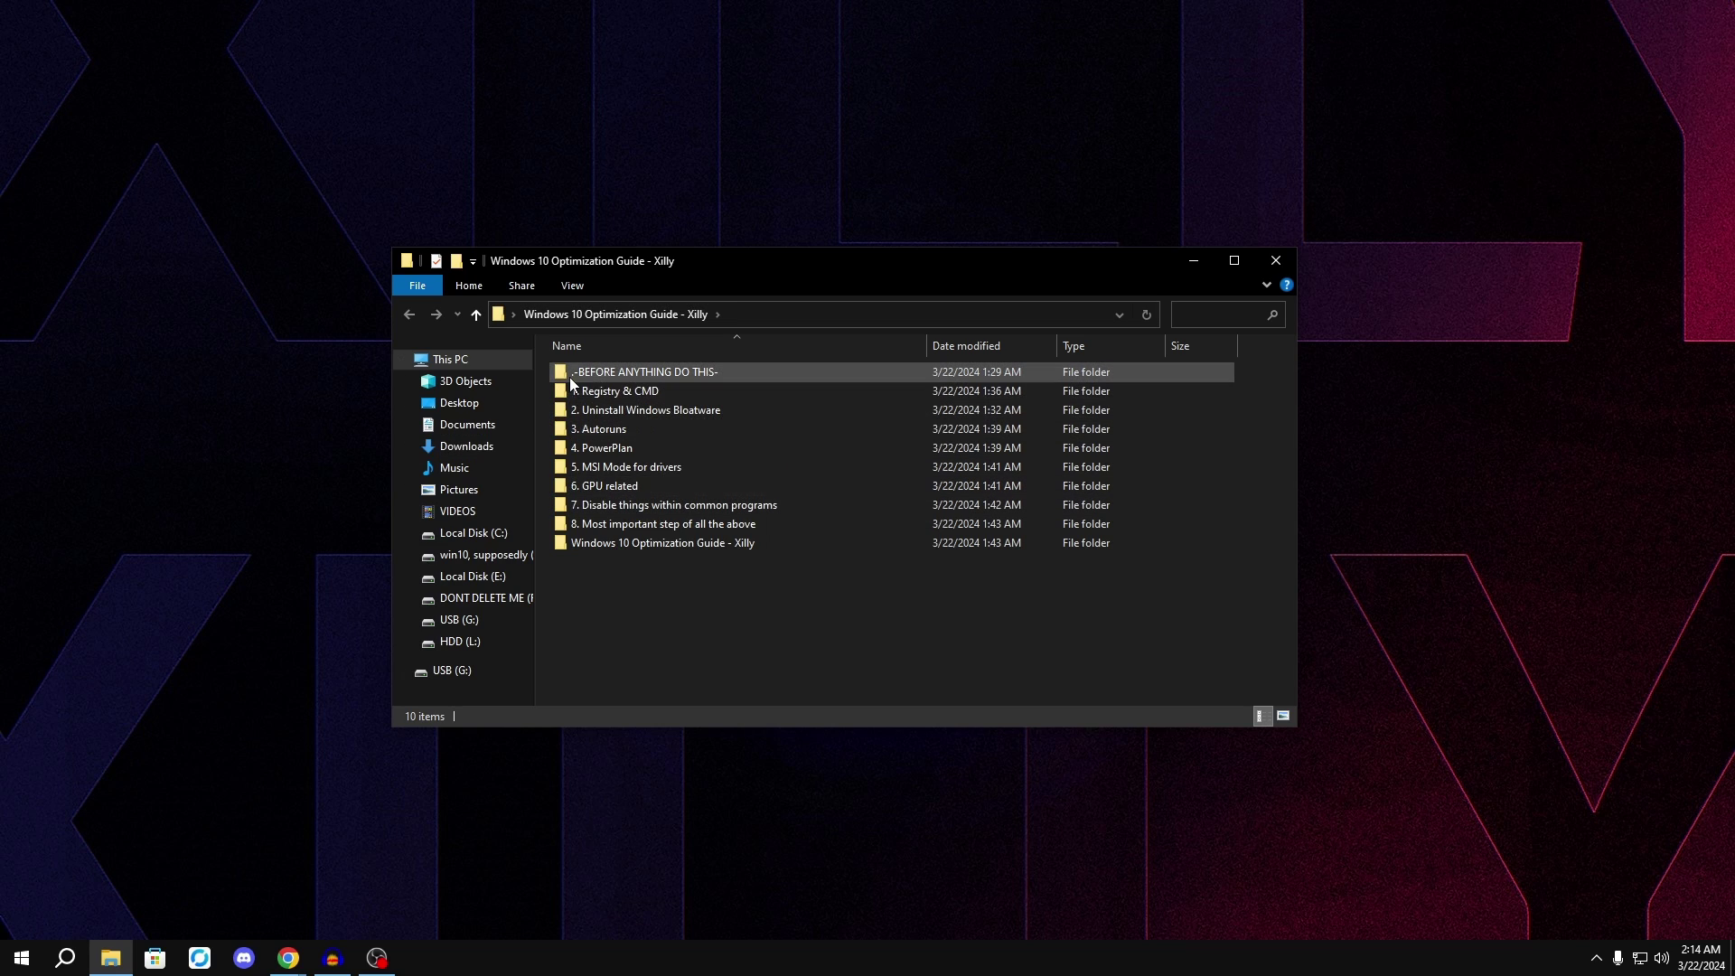
double_click(642, 375)
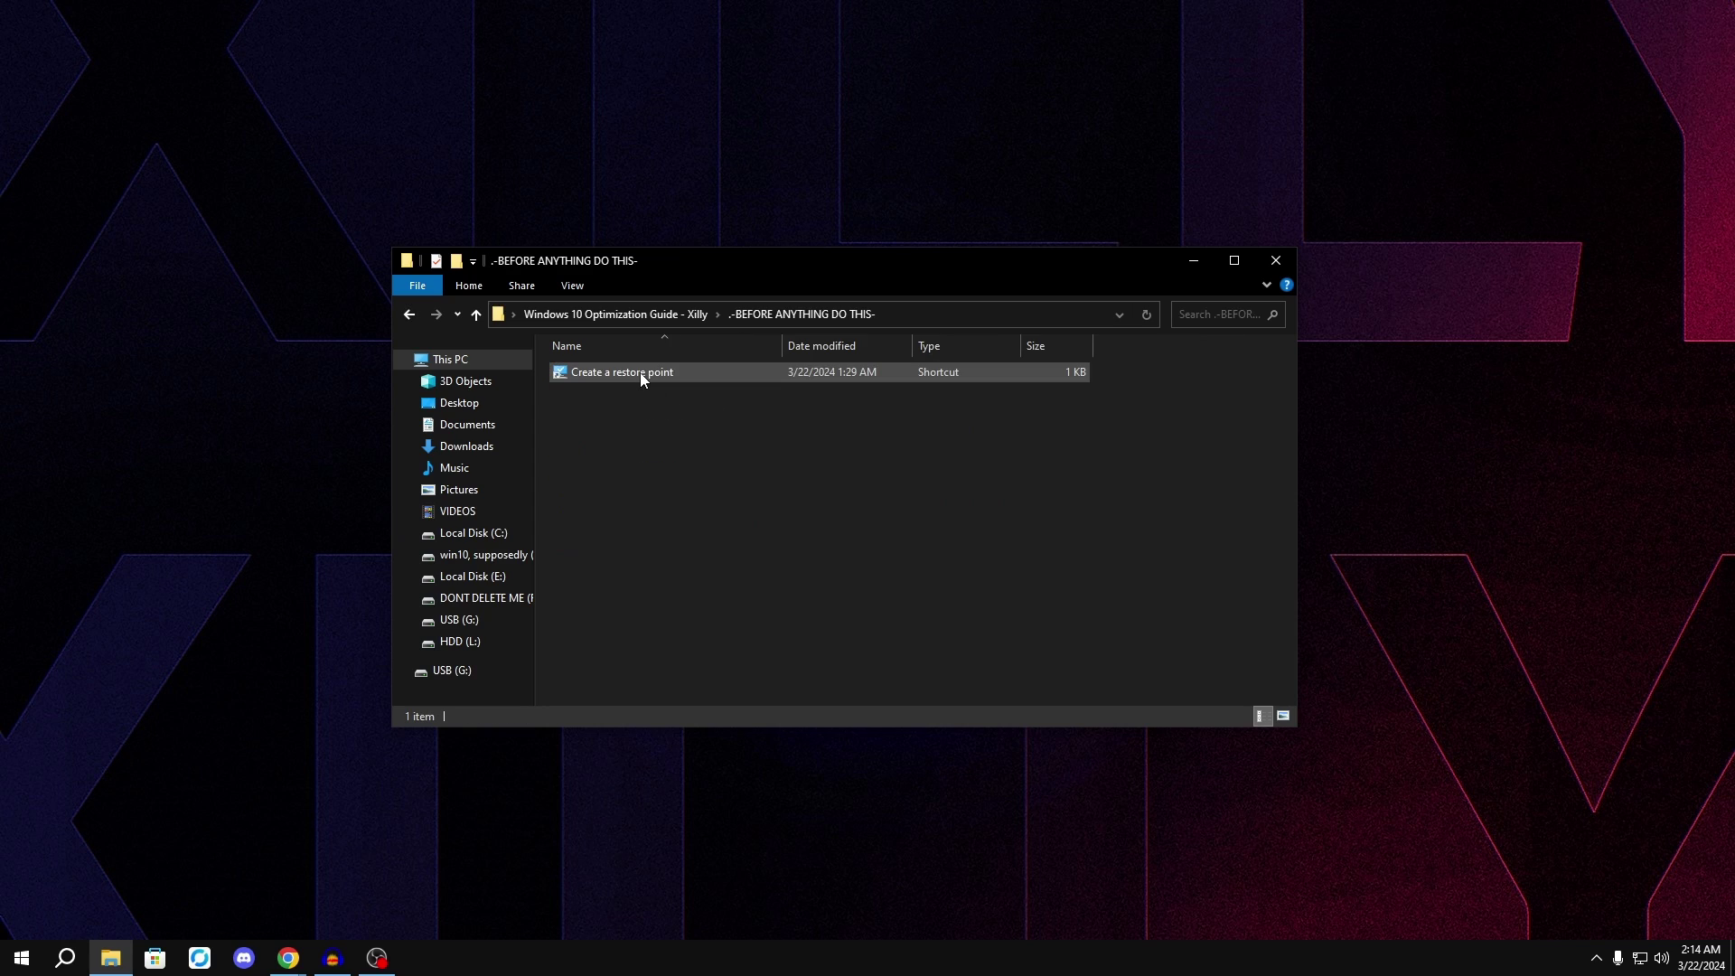
double_click(632, 372)
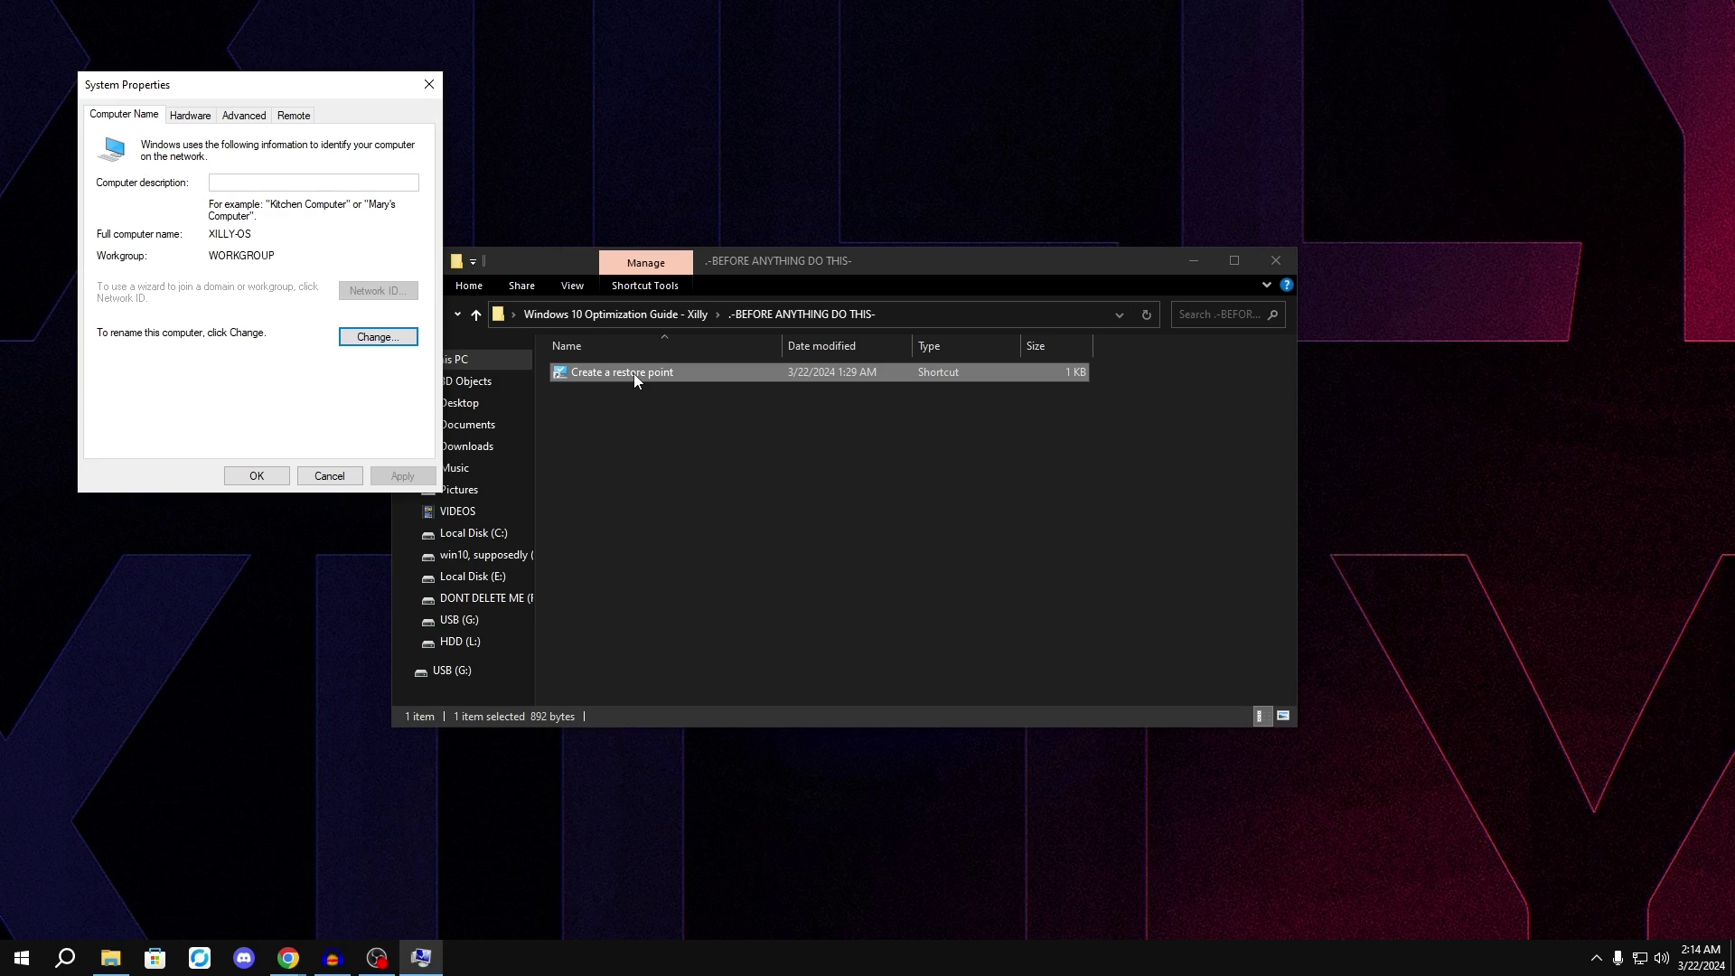
left_click(257, 476)
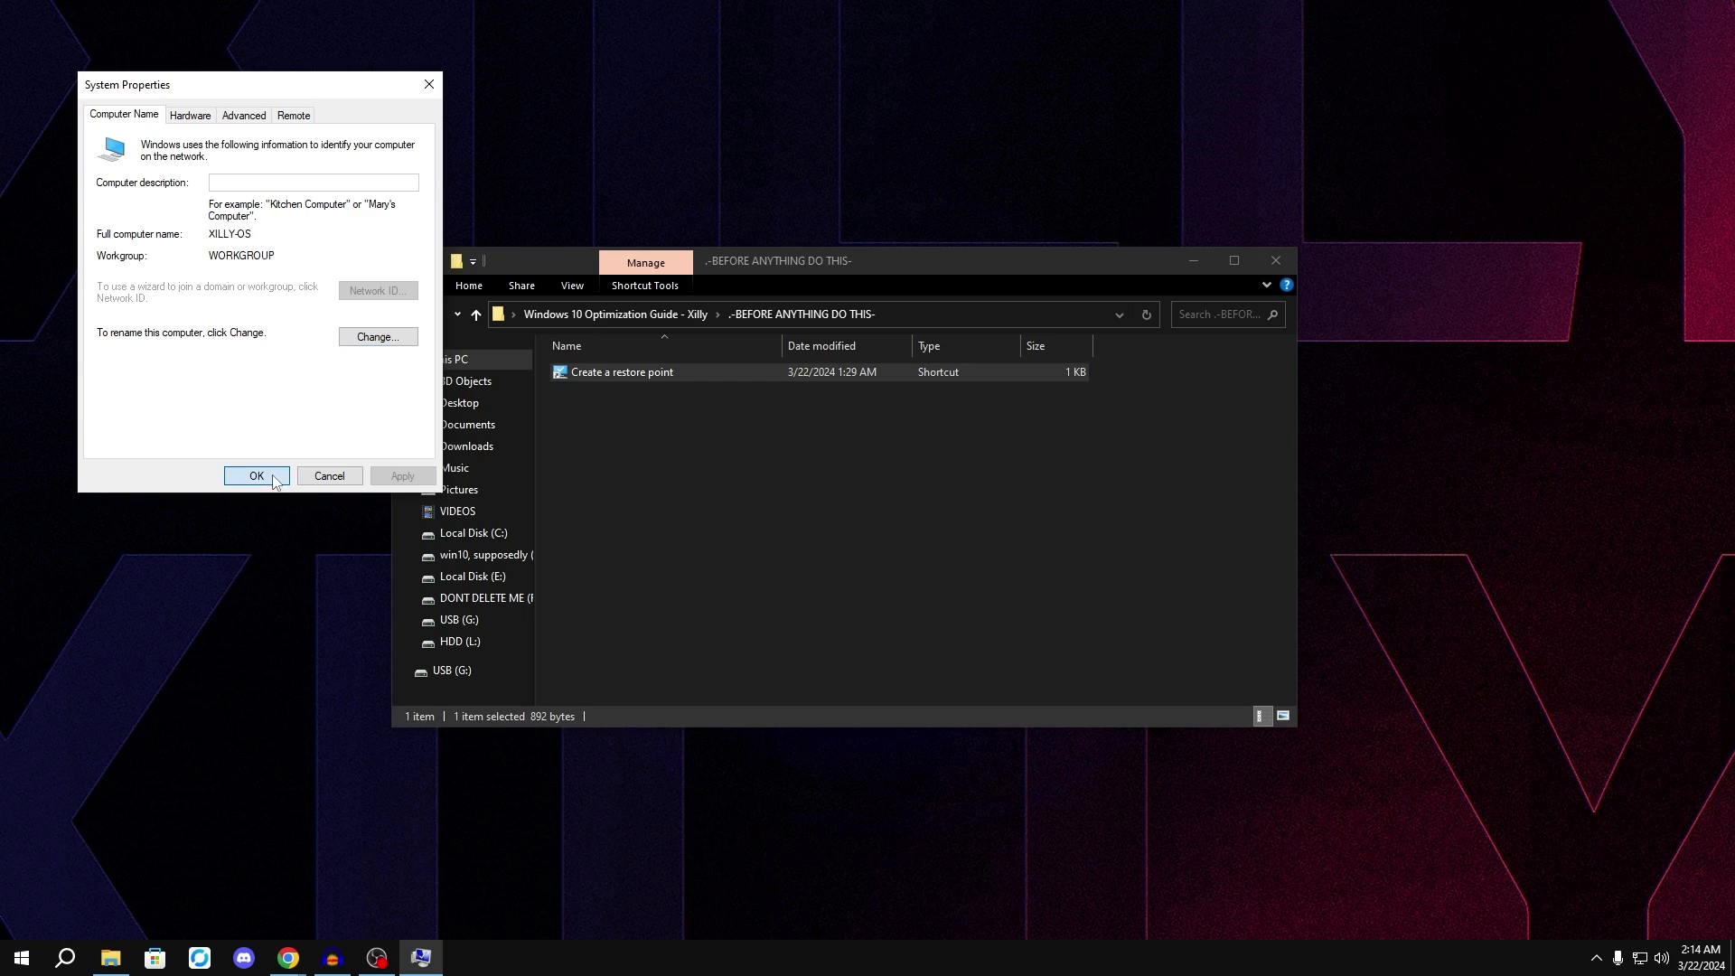
key("alt+Left")
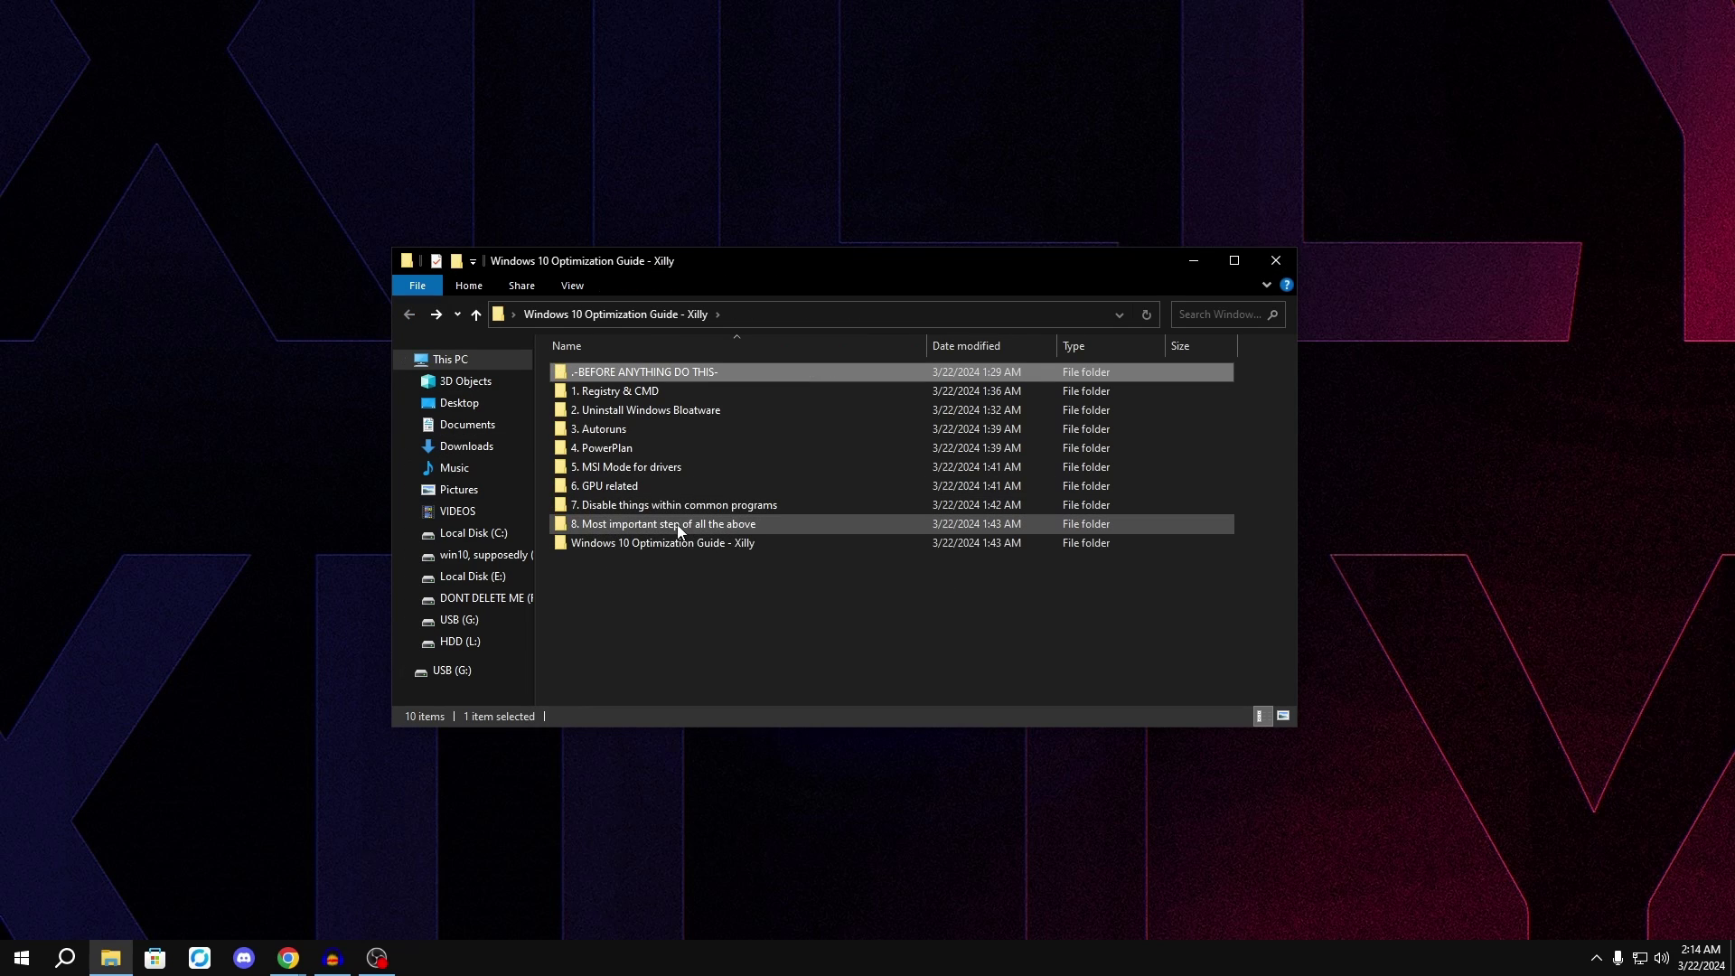
Open 1. Registry & CMD and add PowerRun_x64.exe and PowerRun.ini to it.
left_click(630, 388)
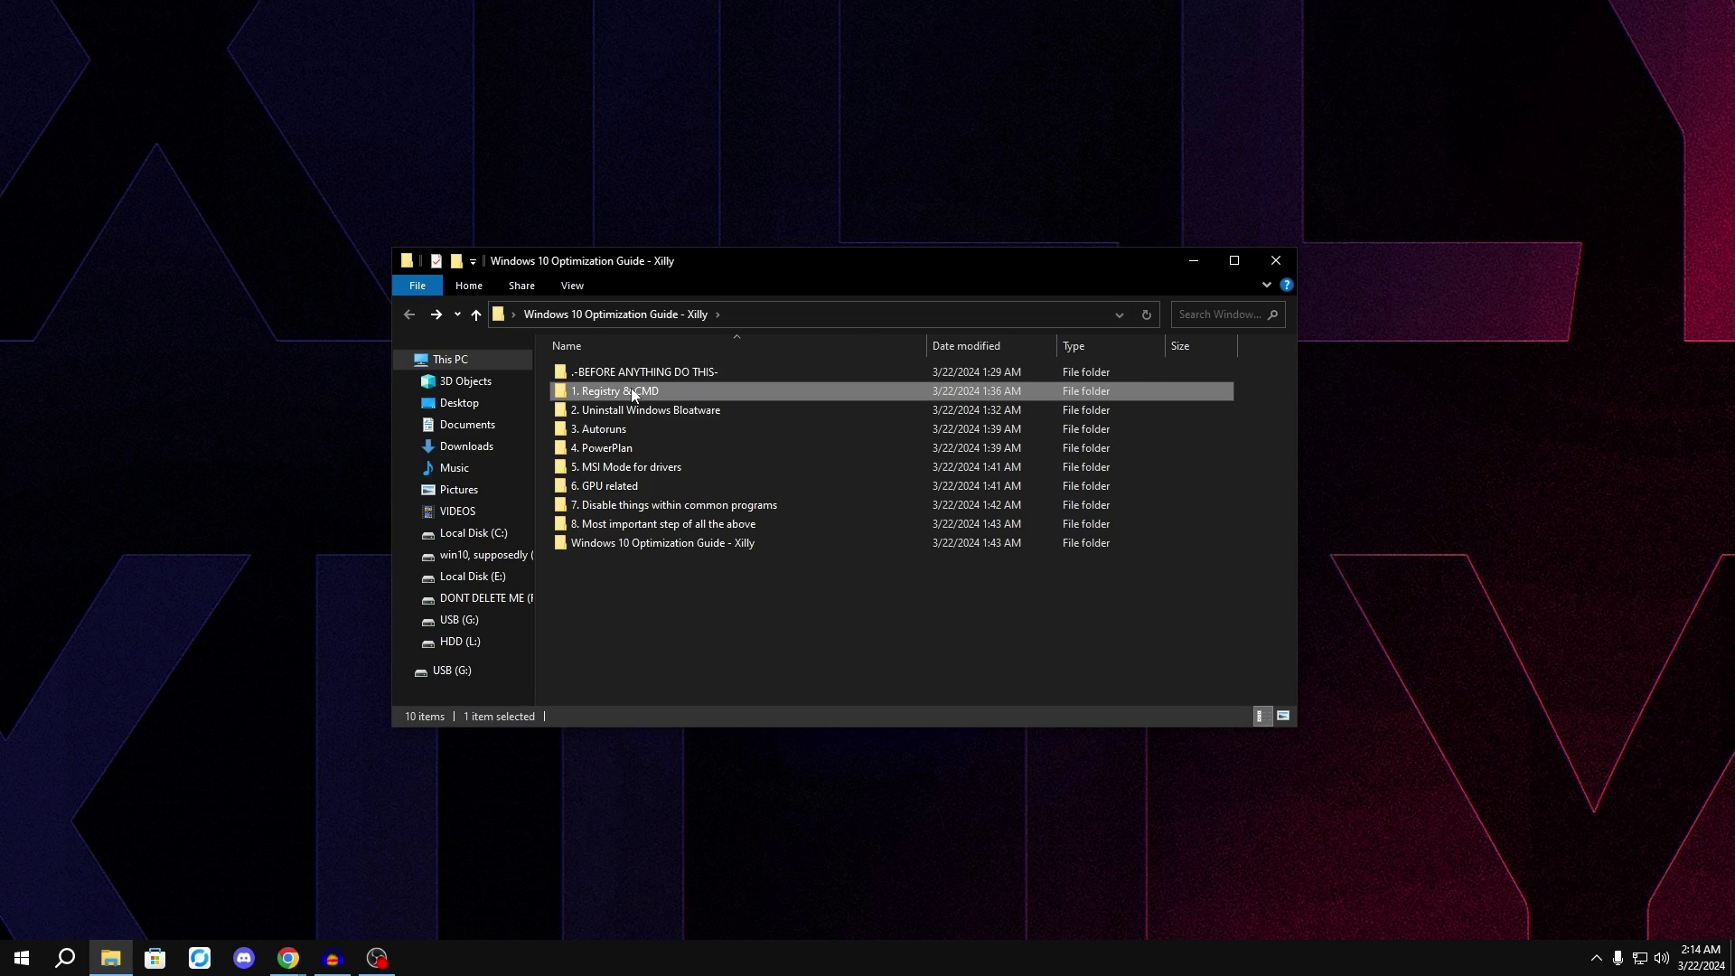
double_click(630, 387)
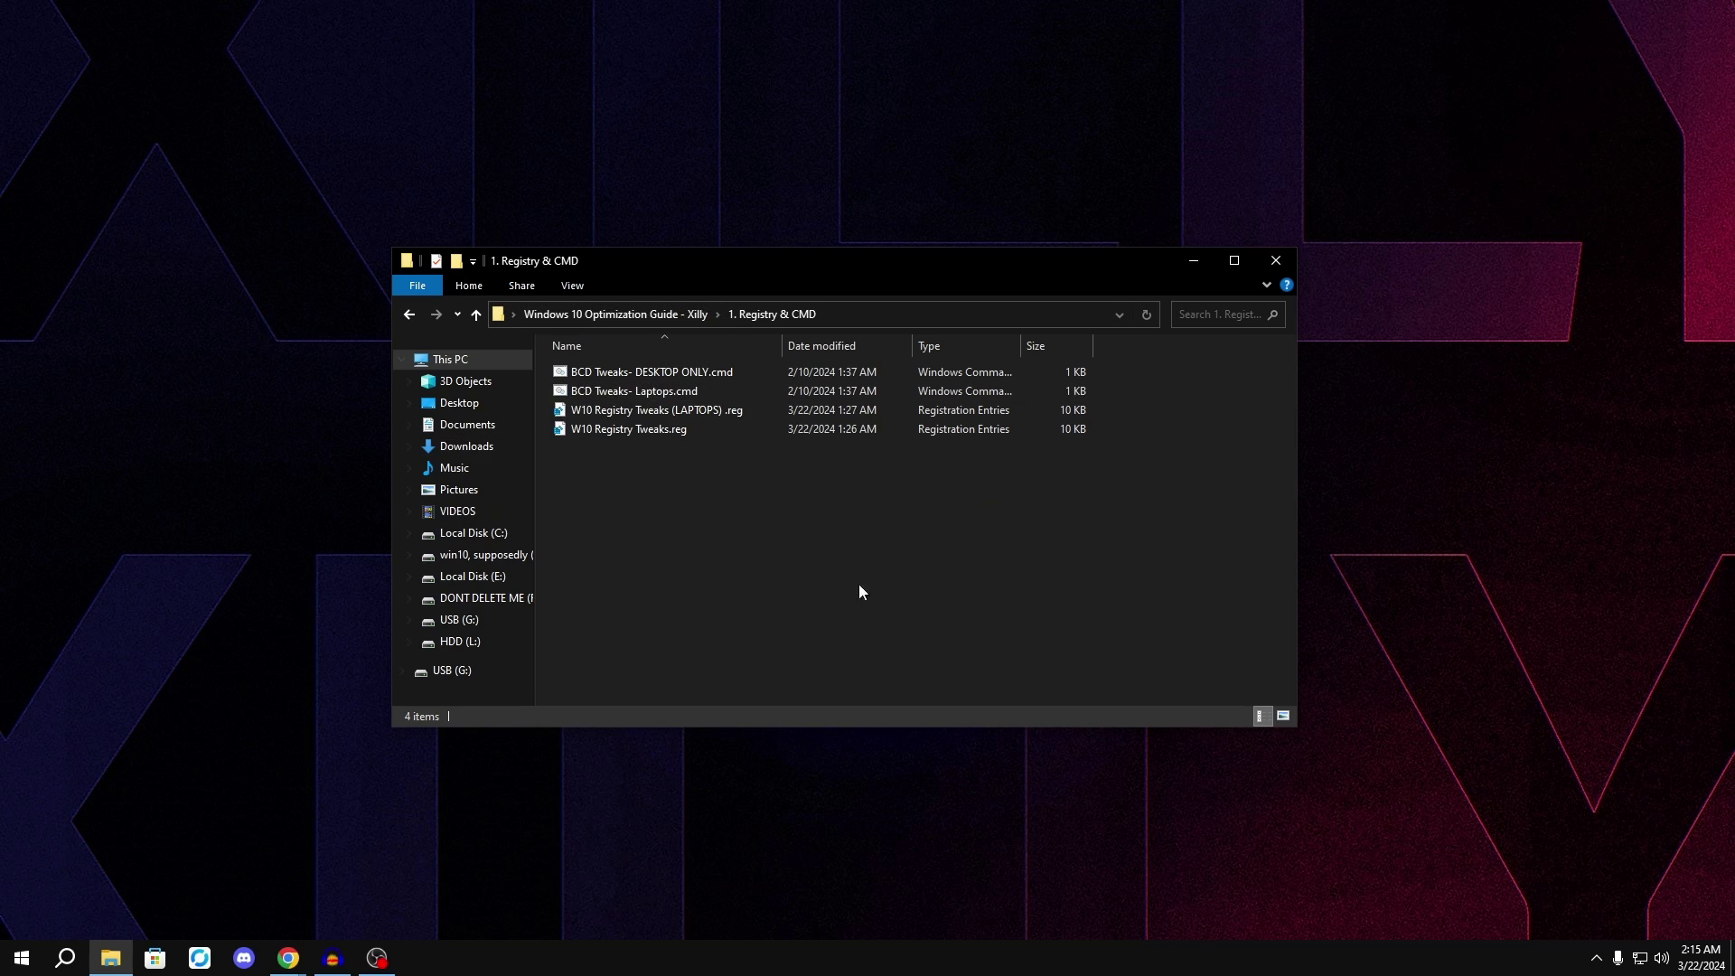
left_click_drag(858, 587, 632, 361)
left_click(746, 467)
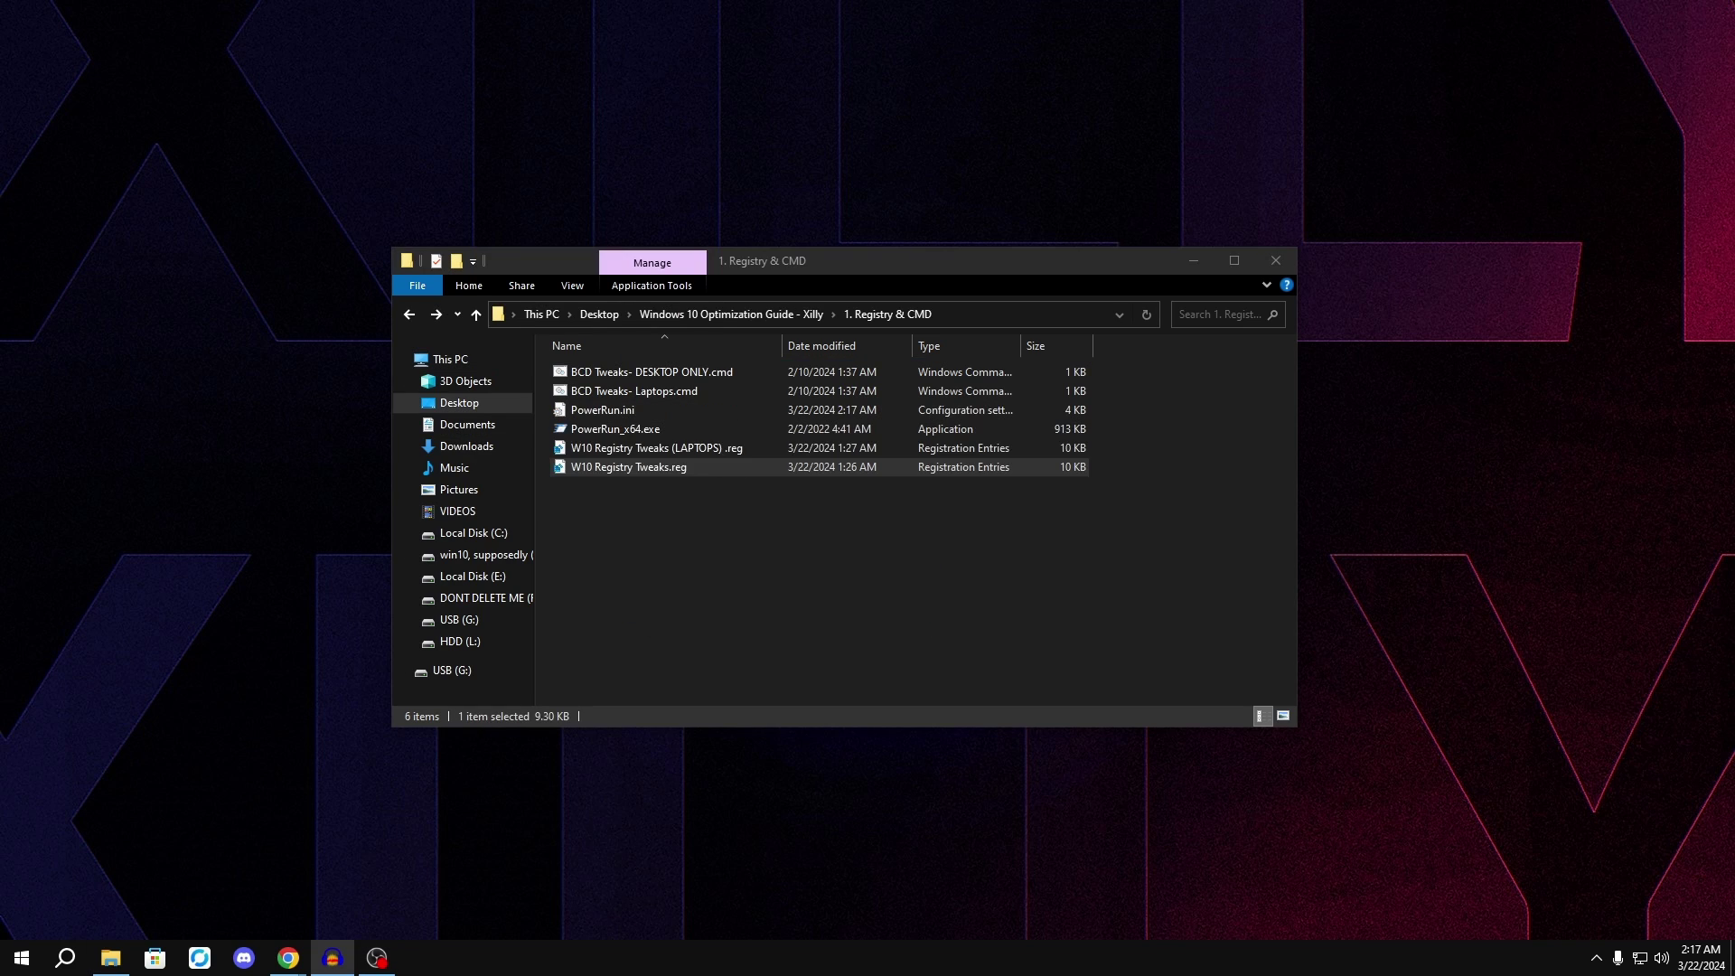
left_click(837, 597)
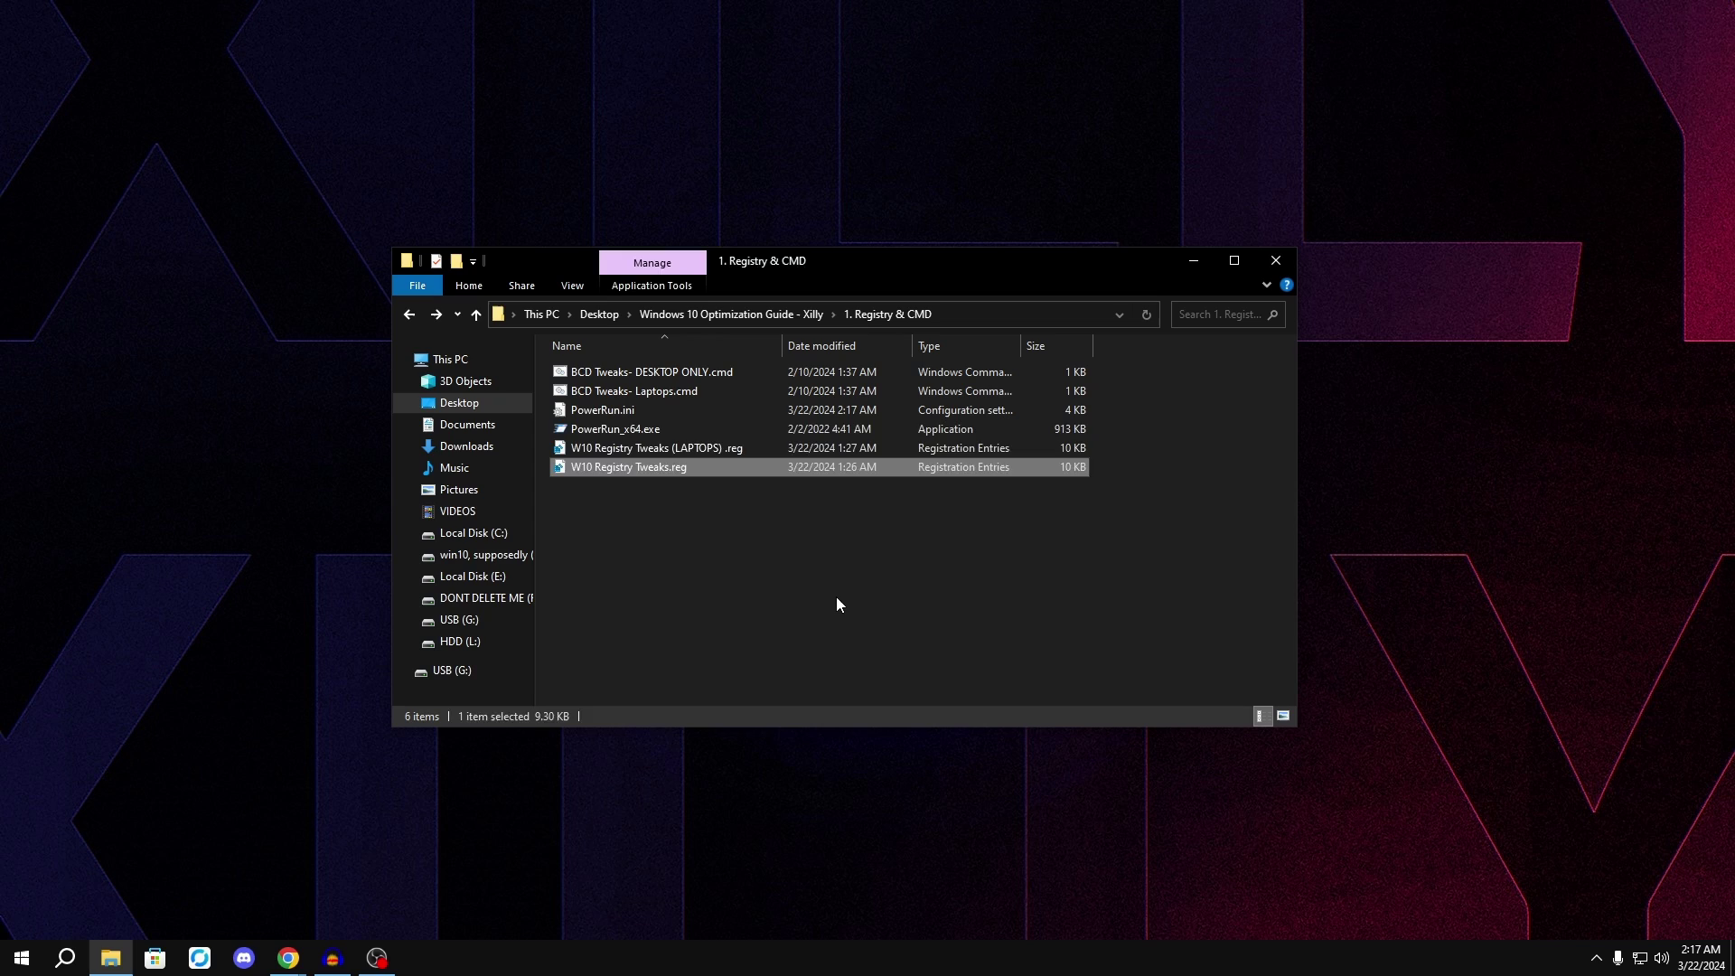
Merge W10 Registry Tweaks.reg into the registry through PowerRun_x64.exe, then close PowerRun.
double_click(596, 430)
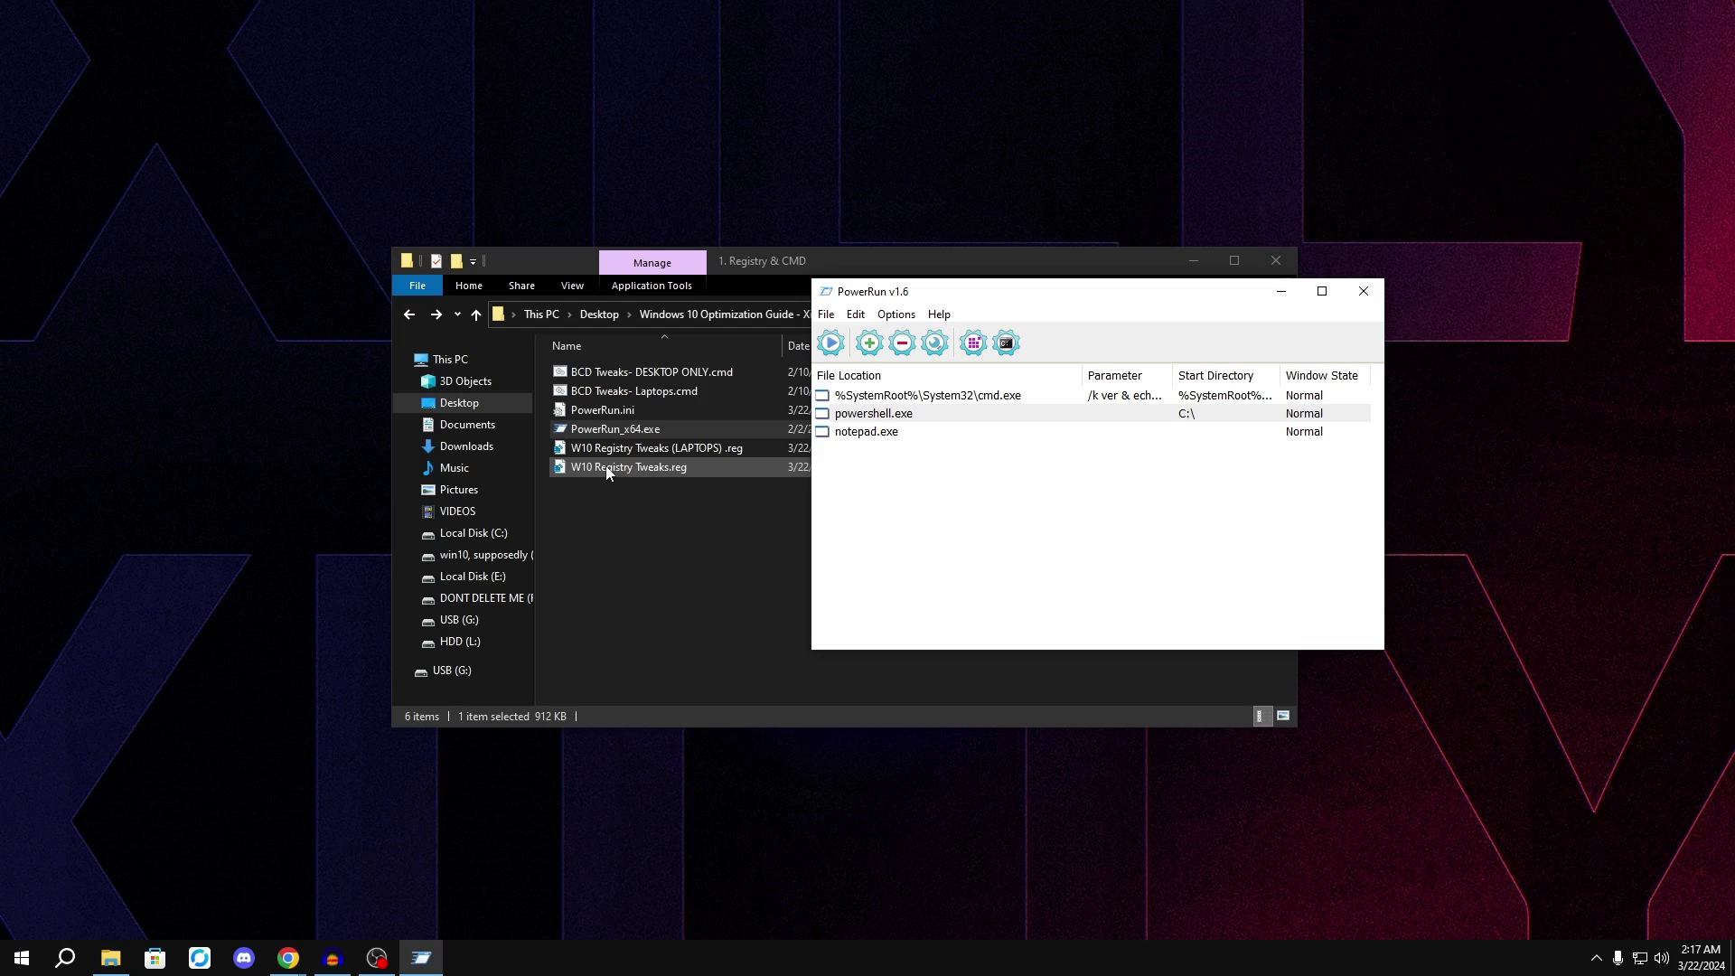
left_click_drag(605, 470, 1343, 534)
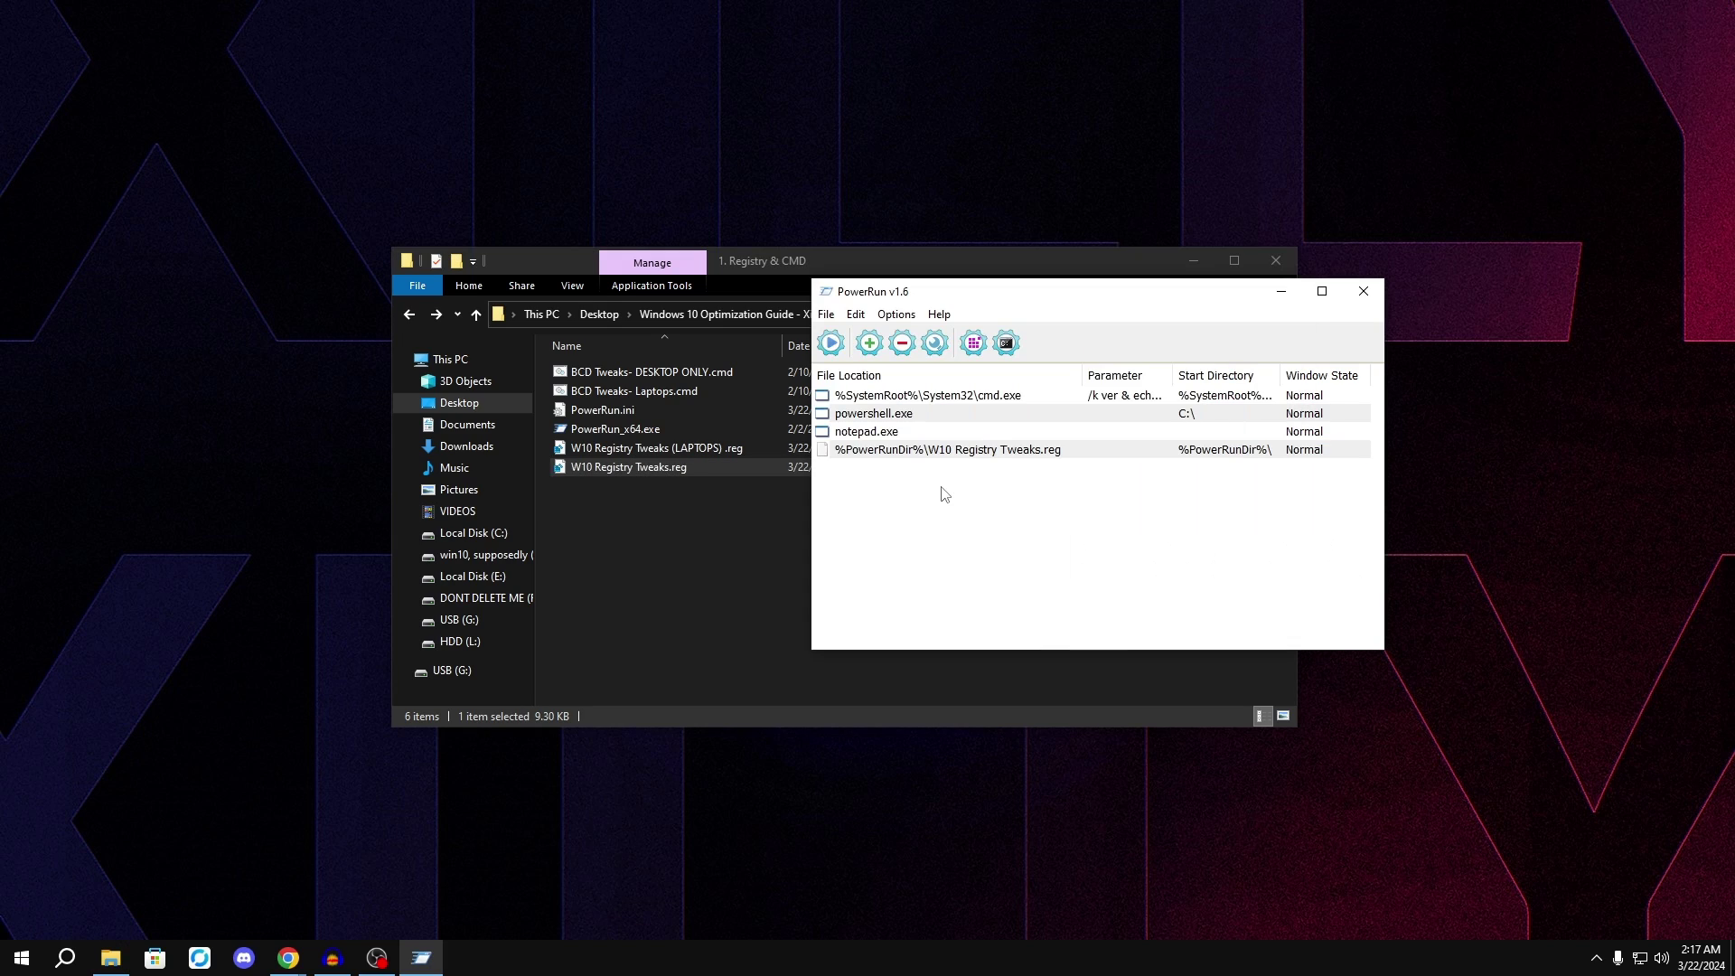
left_click(894, 452)
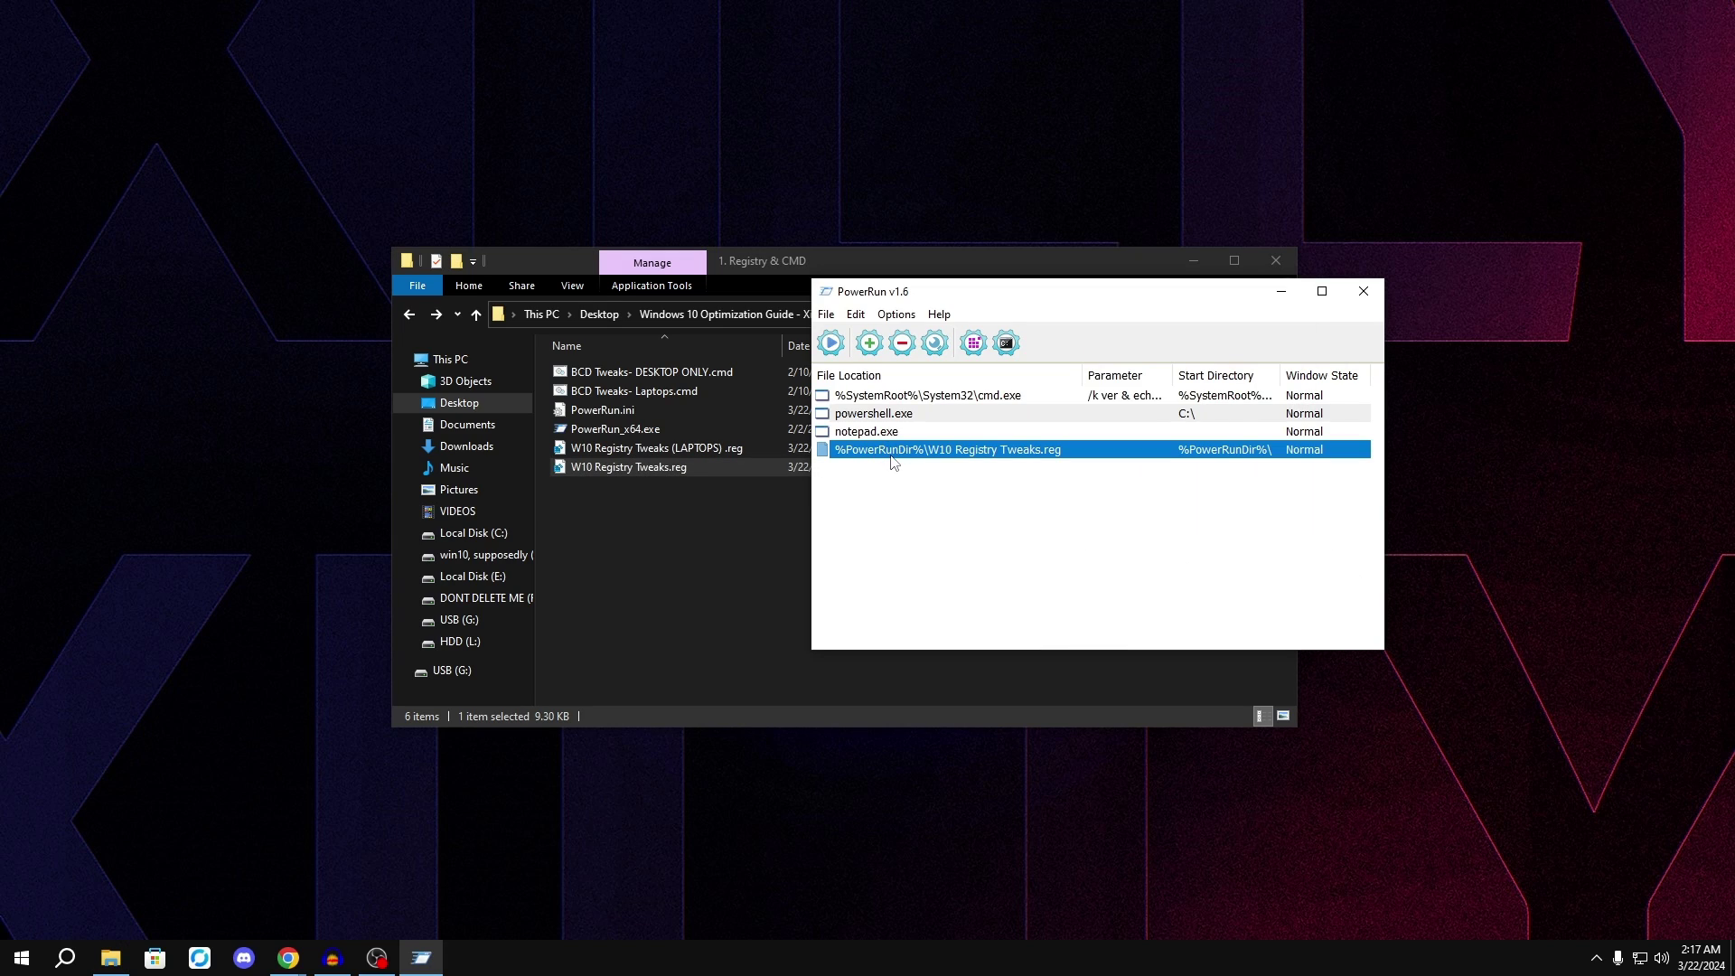
left_click(830, 345)
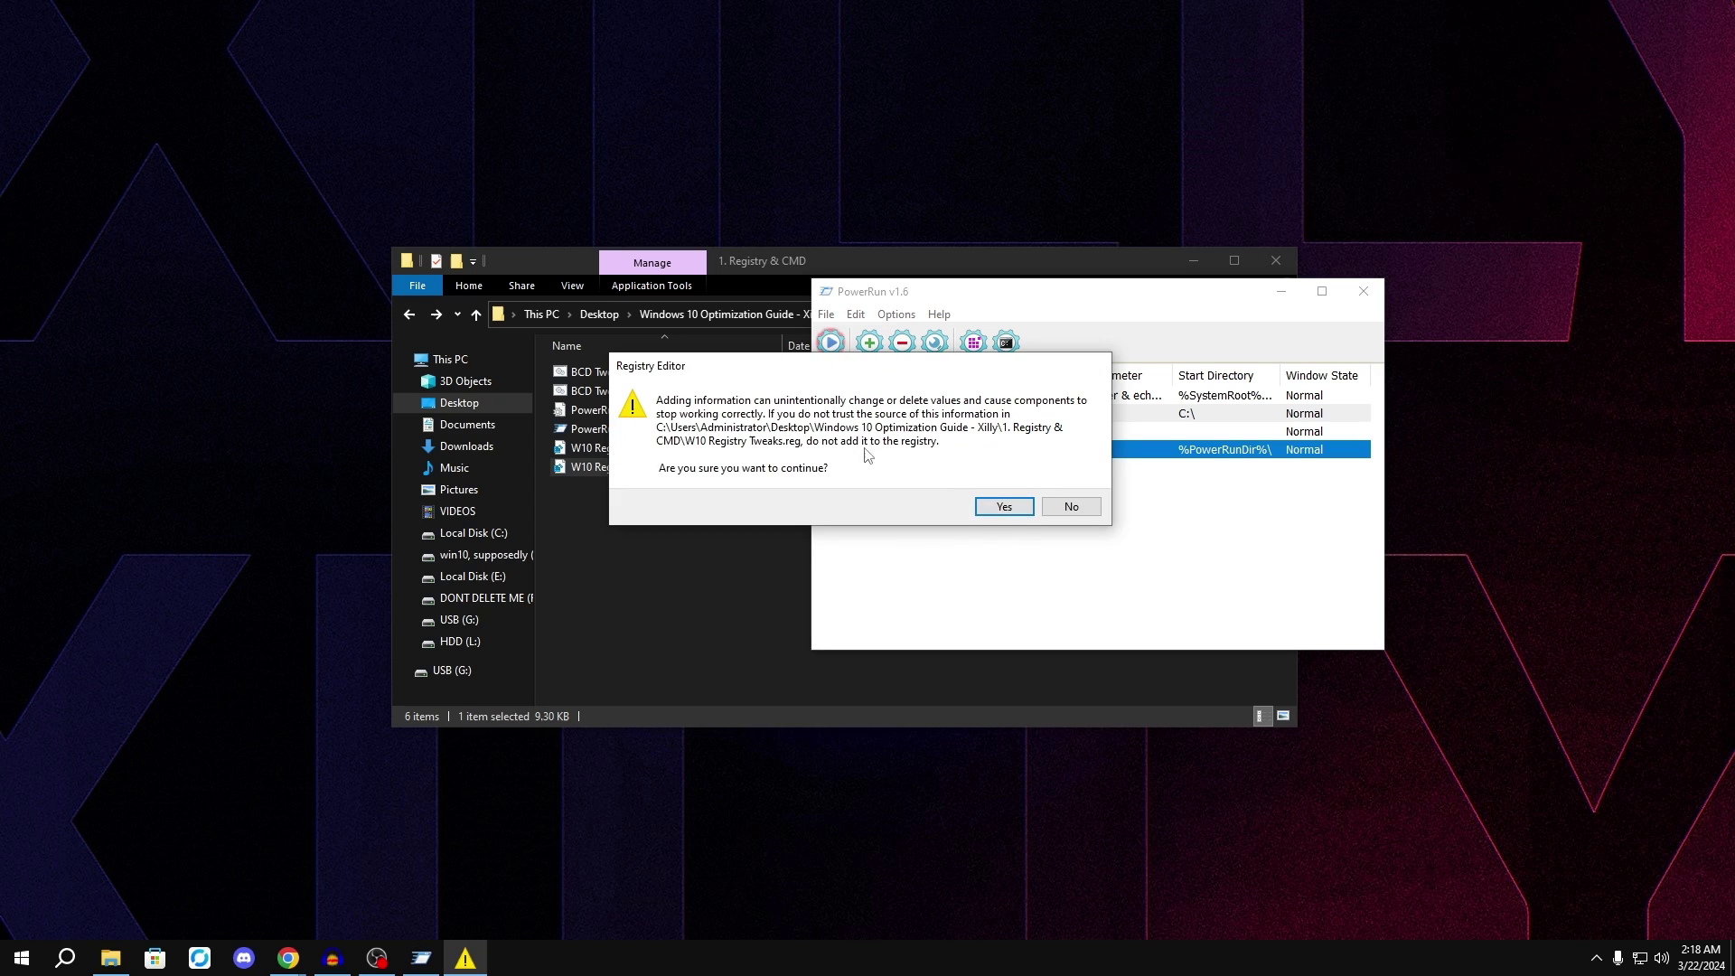
left_click(1004, 506)
left_click(1080, 488)
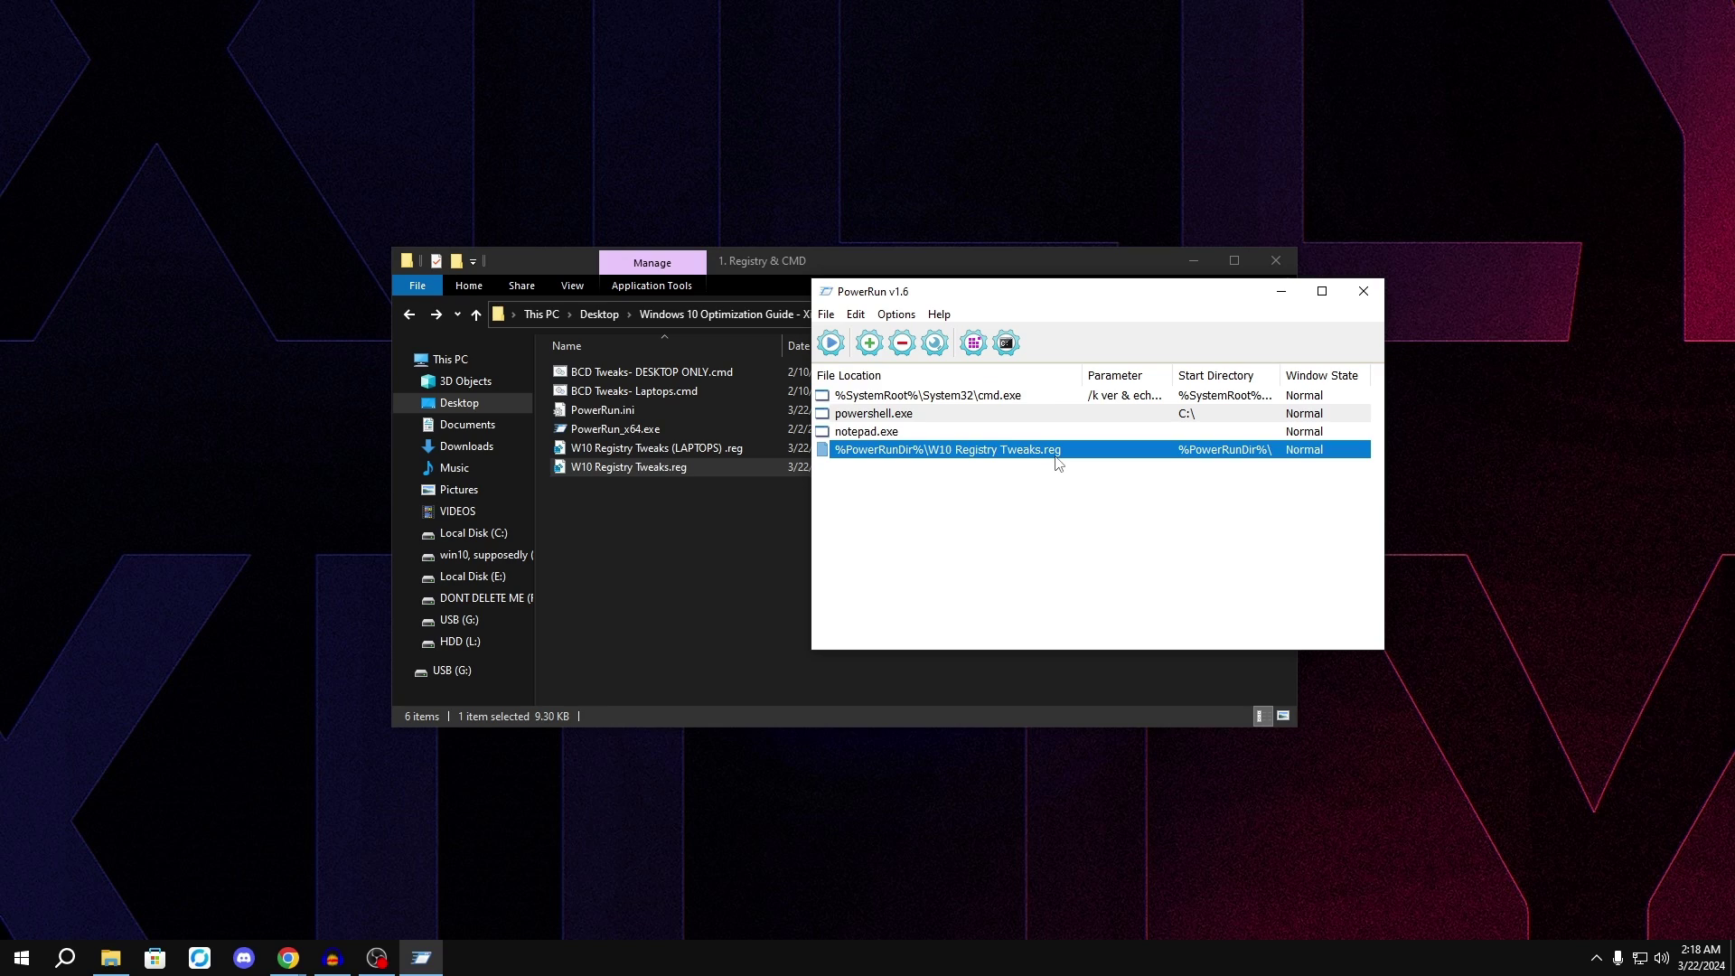
key("alt+F4")
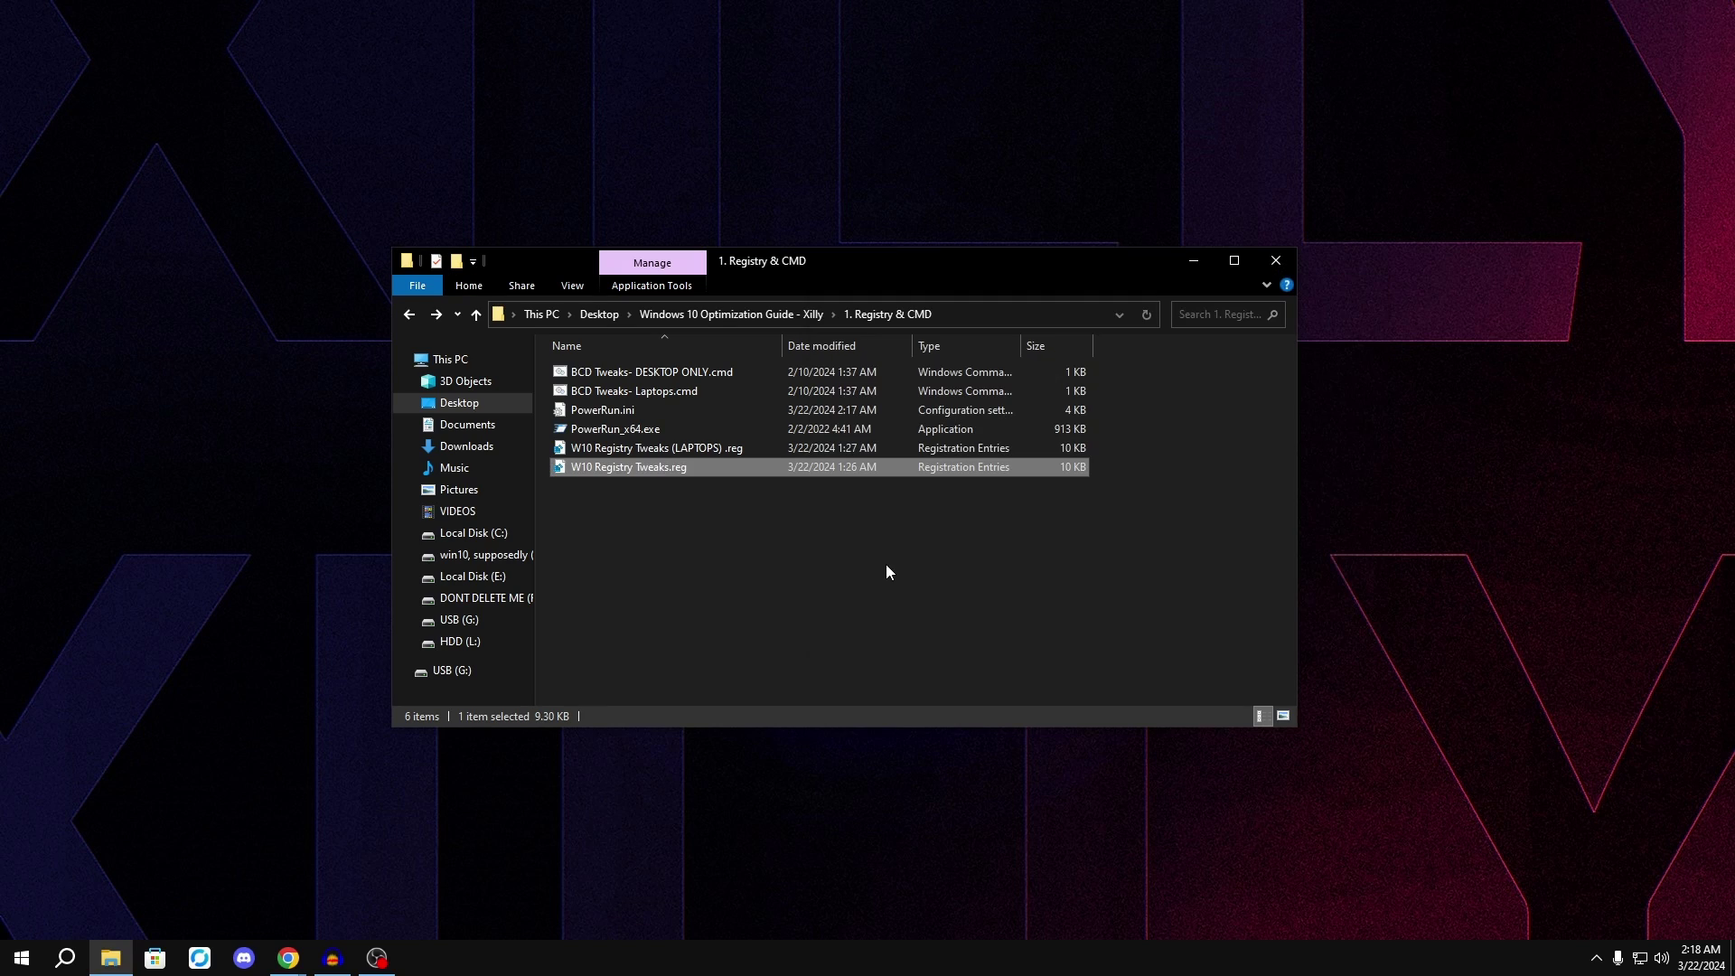
left_click(883, 567)
Run BCD Tweaks- DESKTOP ONLY.cmd, then open the 2. Uninstall Windows Bloatware folder.
left_click(605, 380)
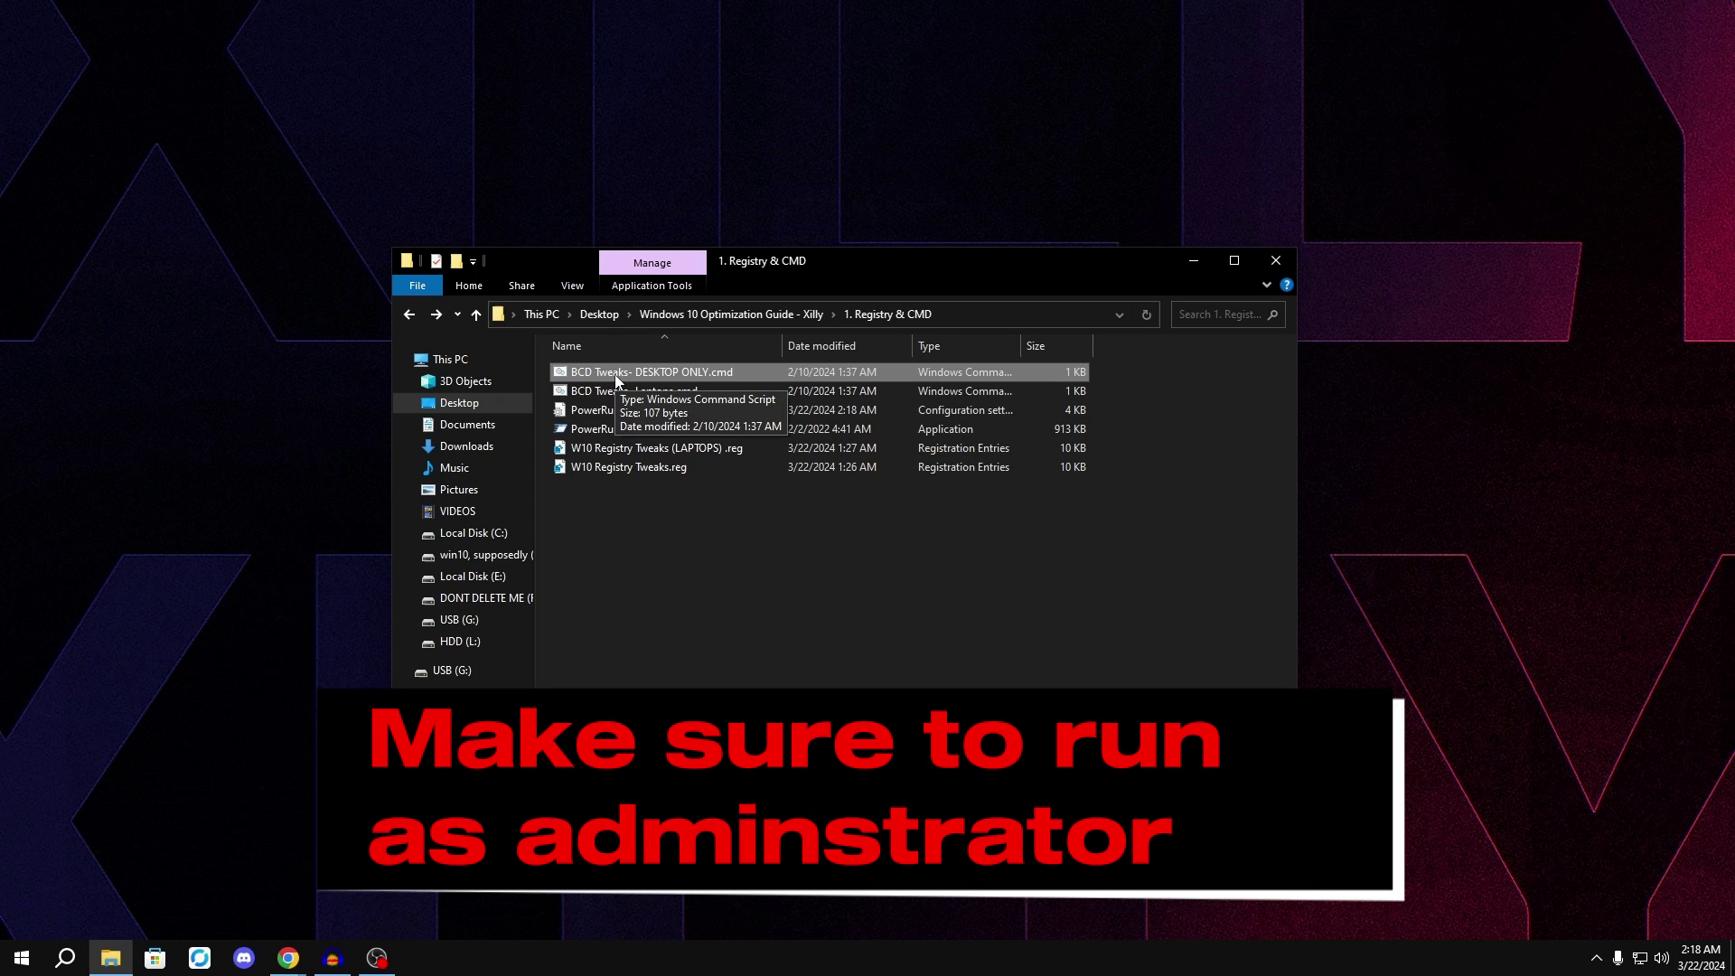
double_click(615, 378)
key("Return")
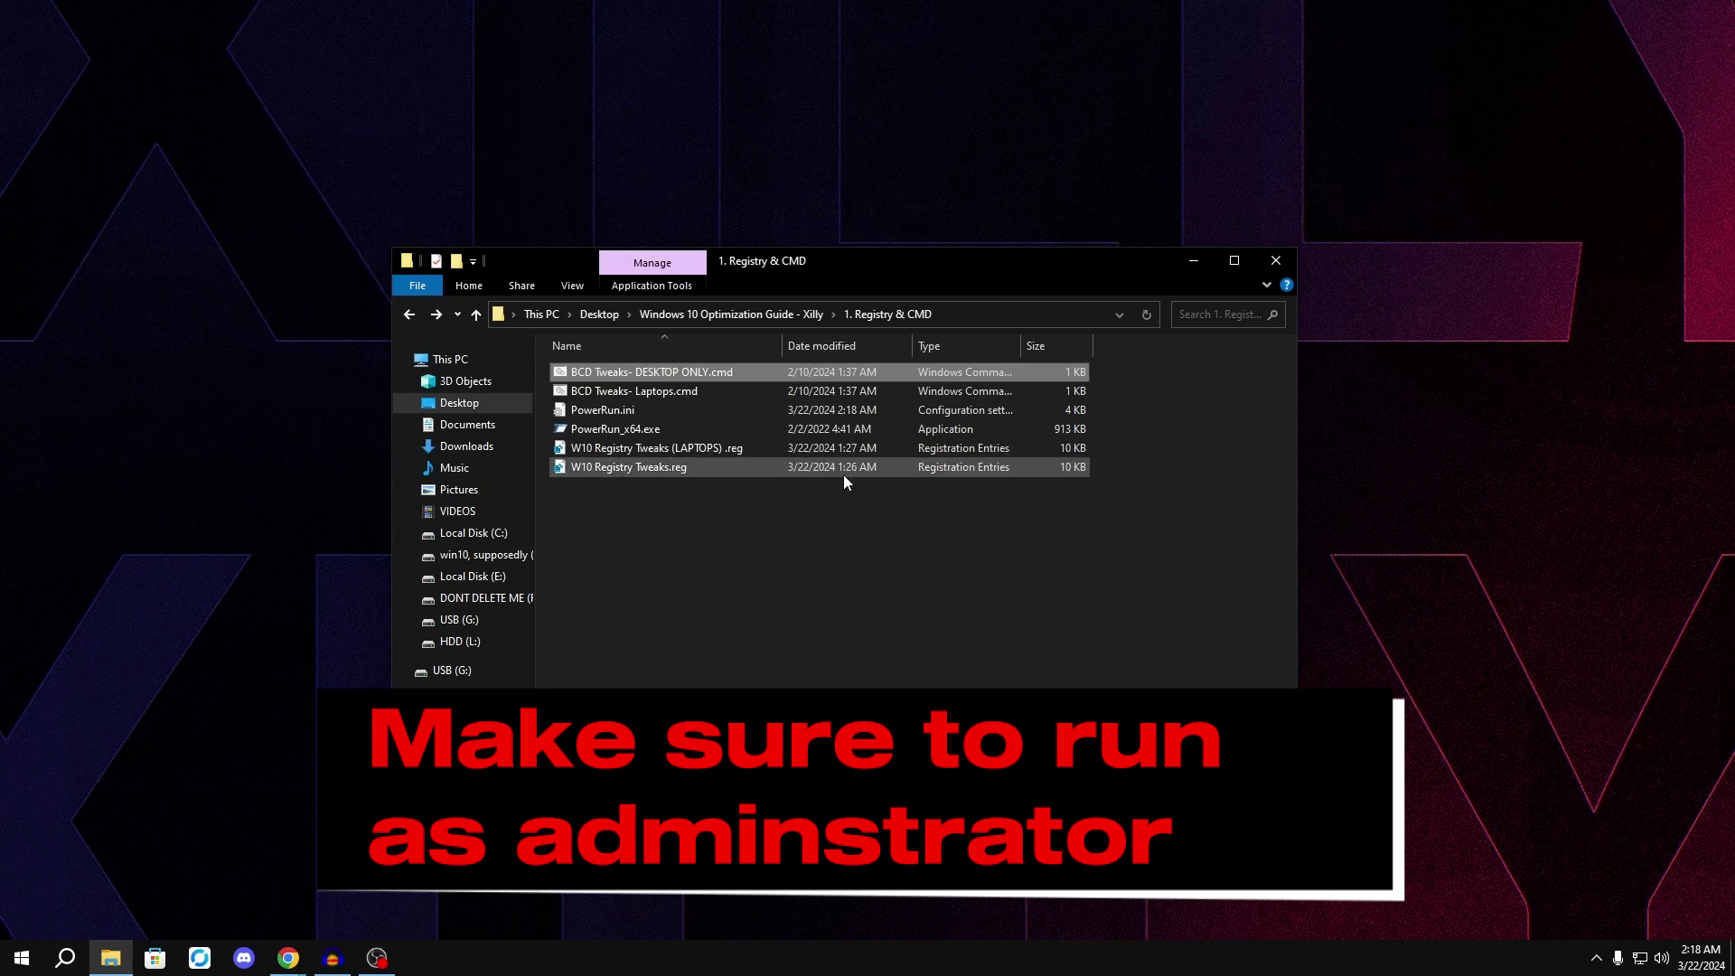
left_click(409, 314)
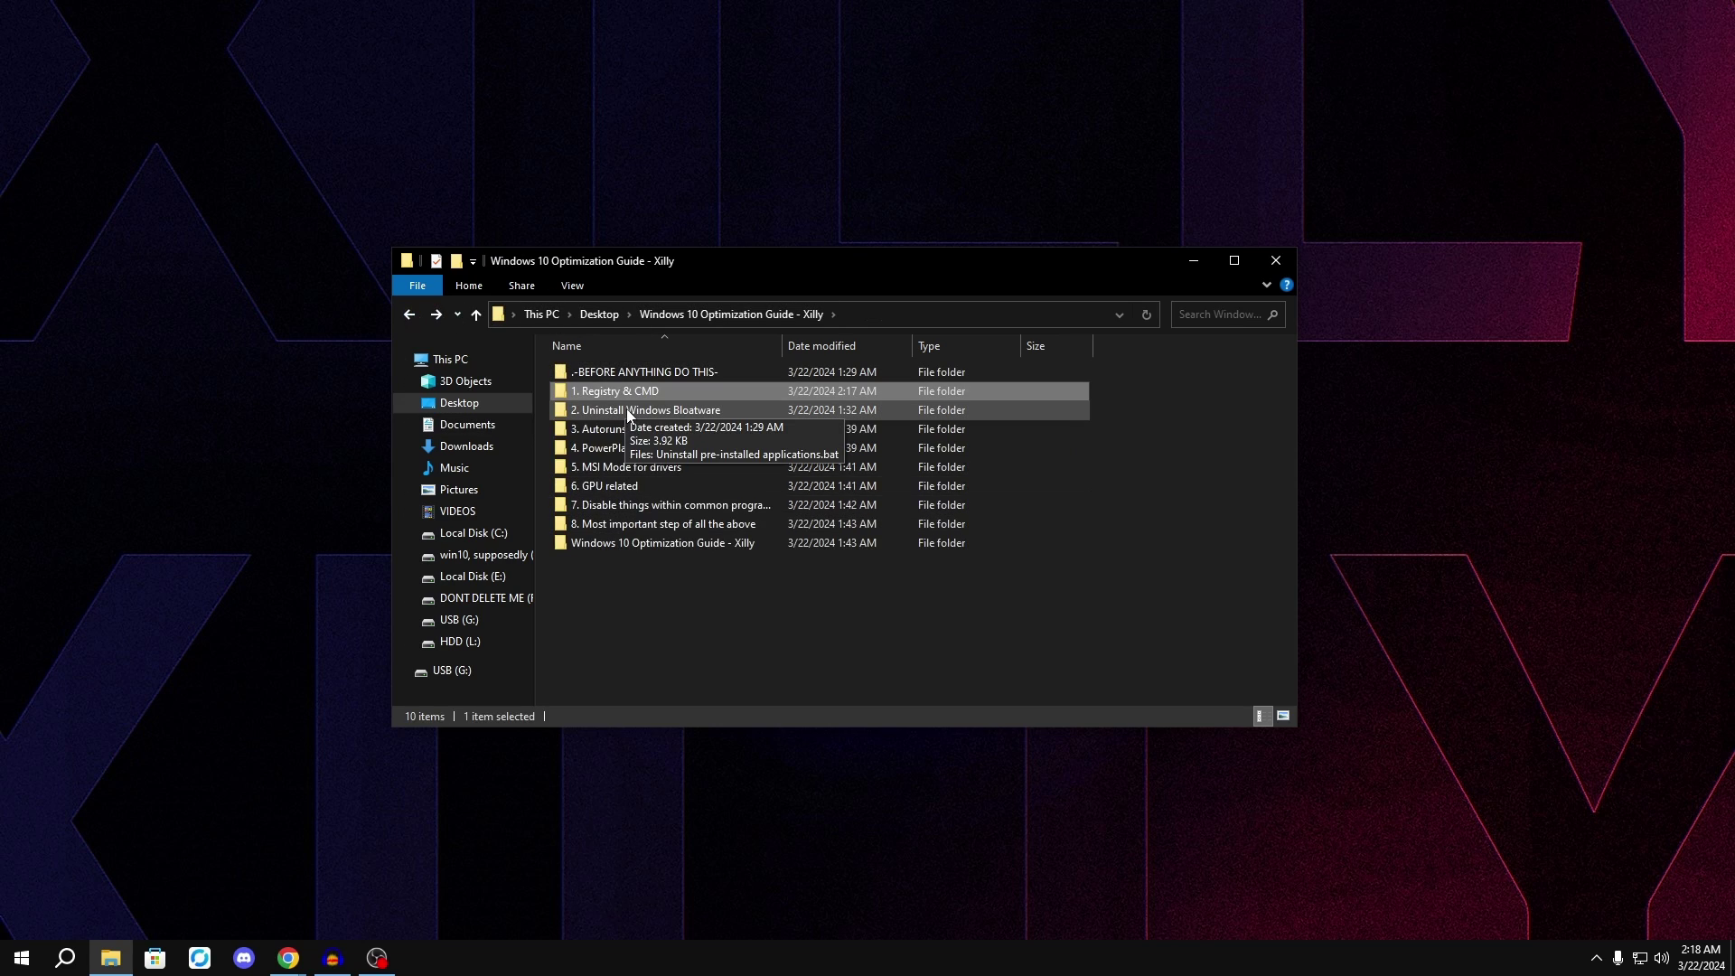
double_click(630, 411)
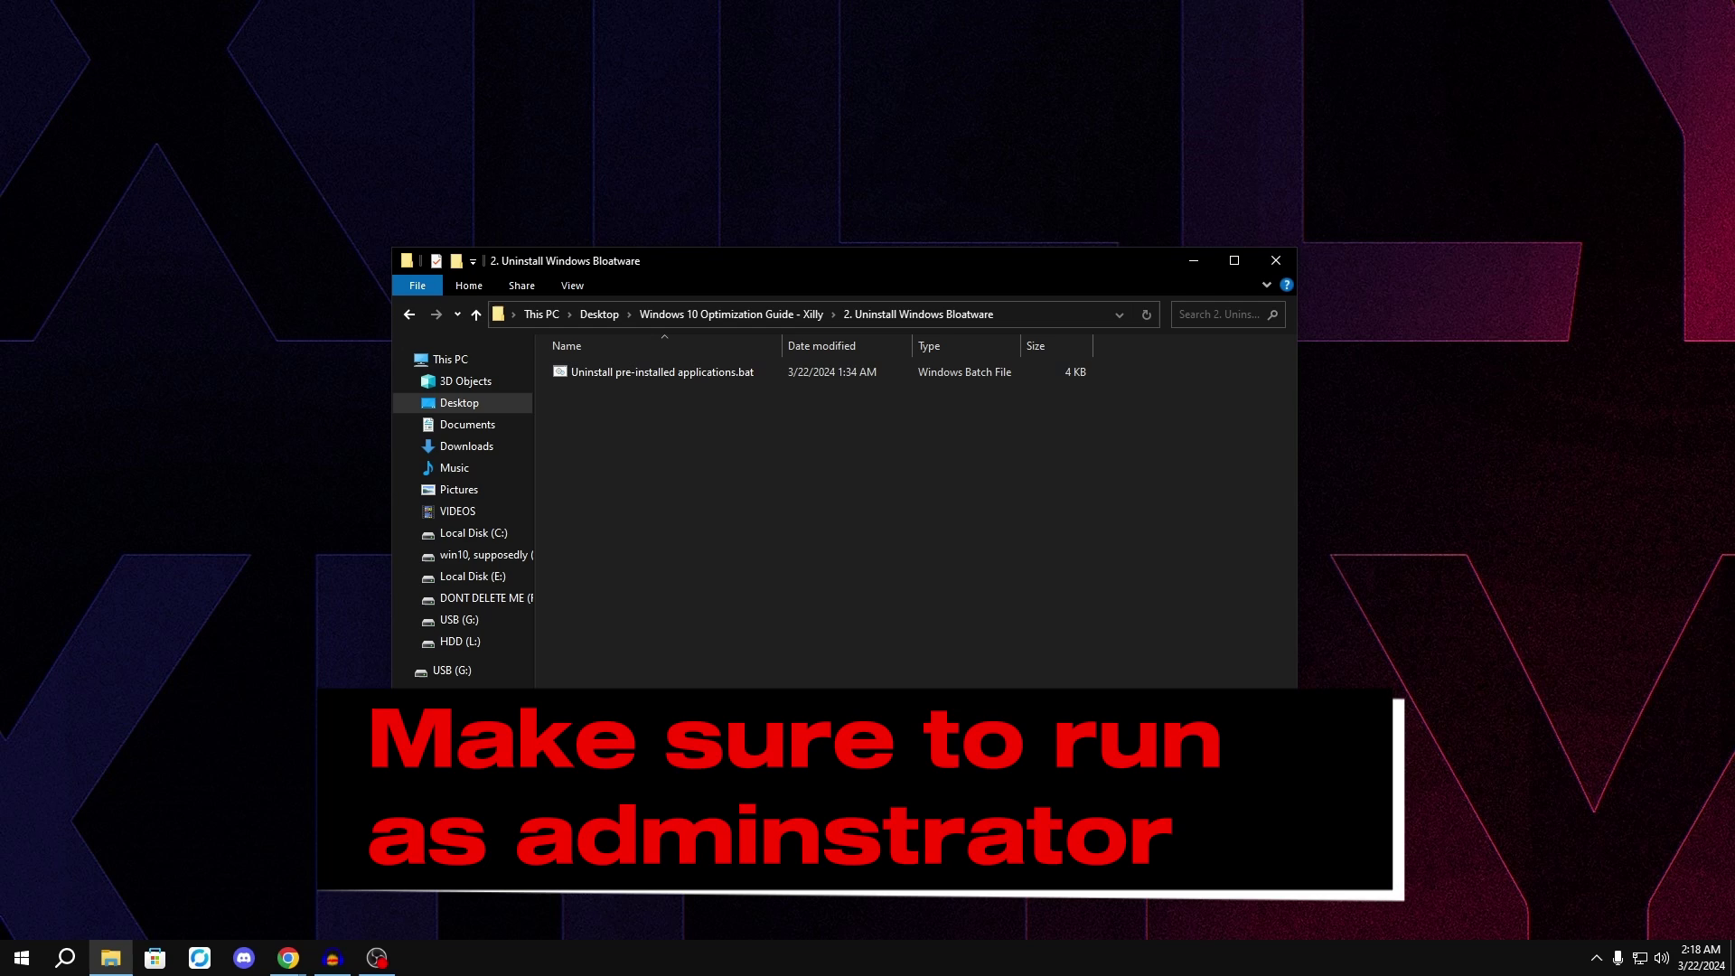
Review Settings > Apps & features, then run Uninstall pre-installed applications.bat as administrator.
left_click(22, 958)
left_click(23, 874)
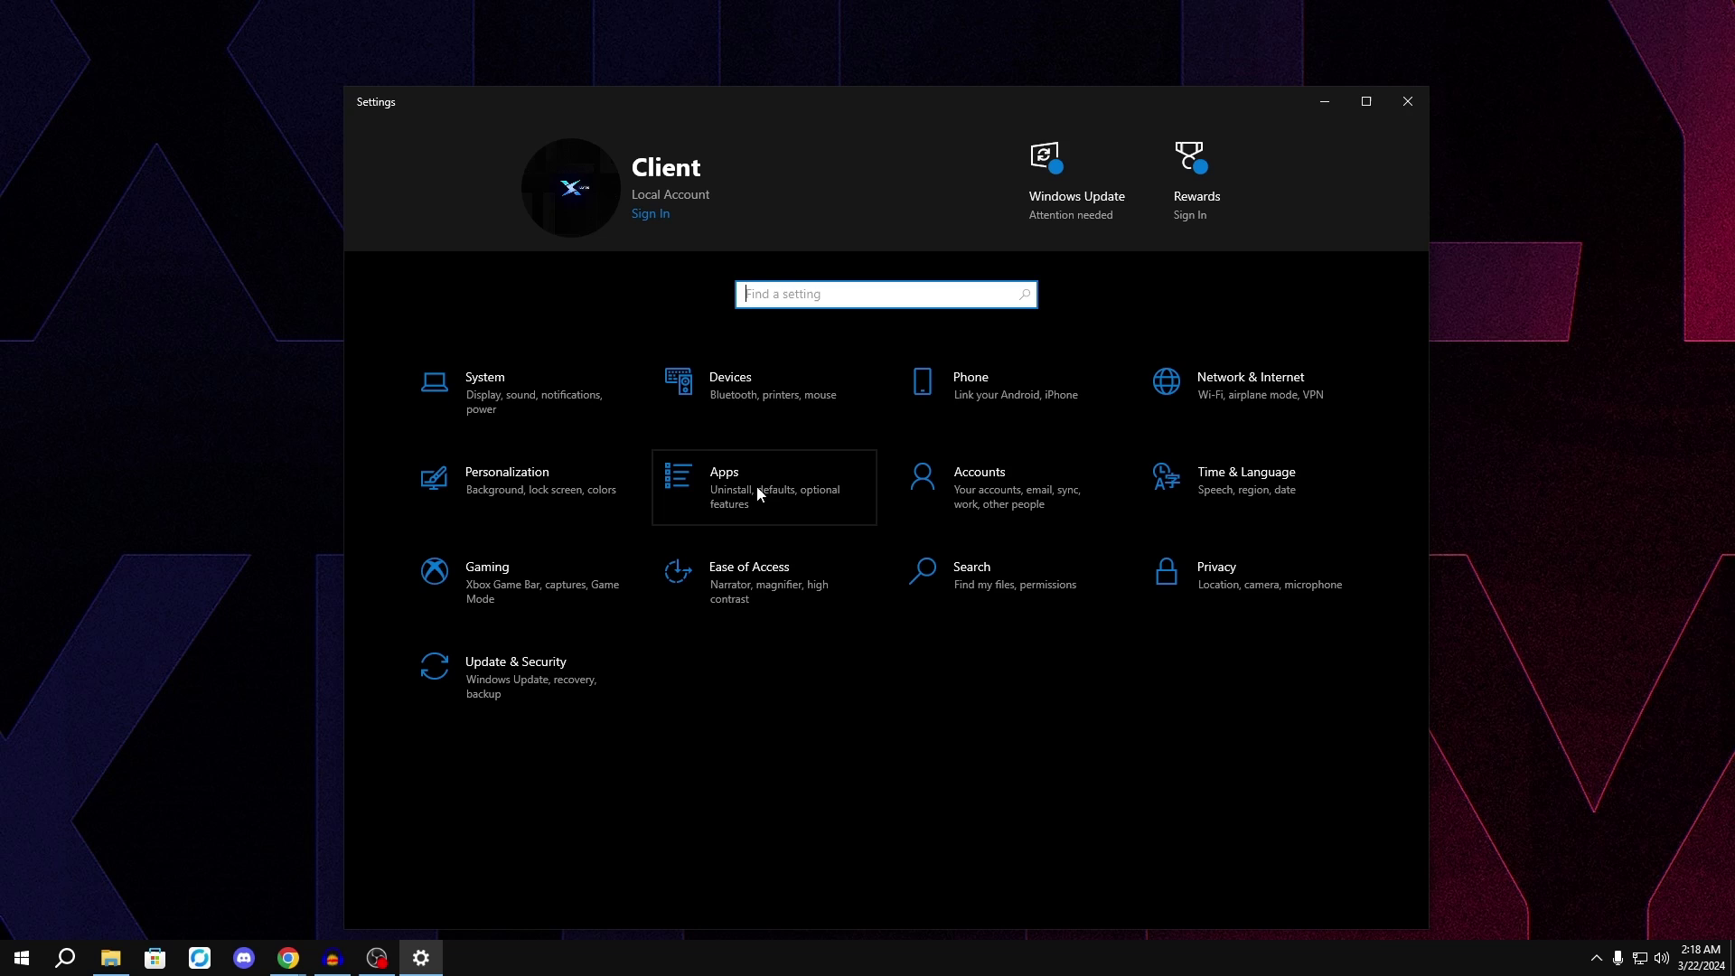
left_click(695, 479)
scroll(908, 560, "down", 15)
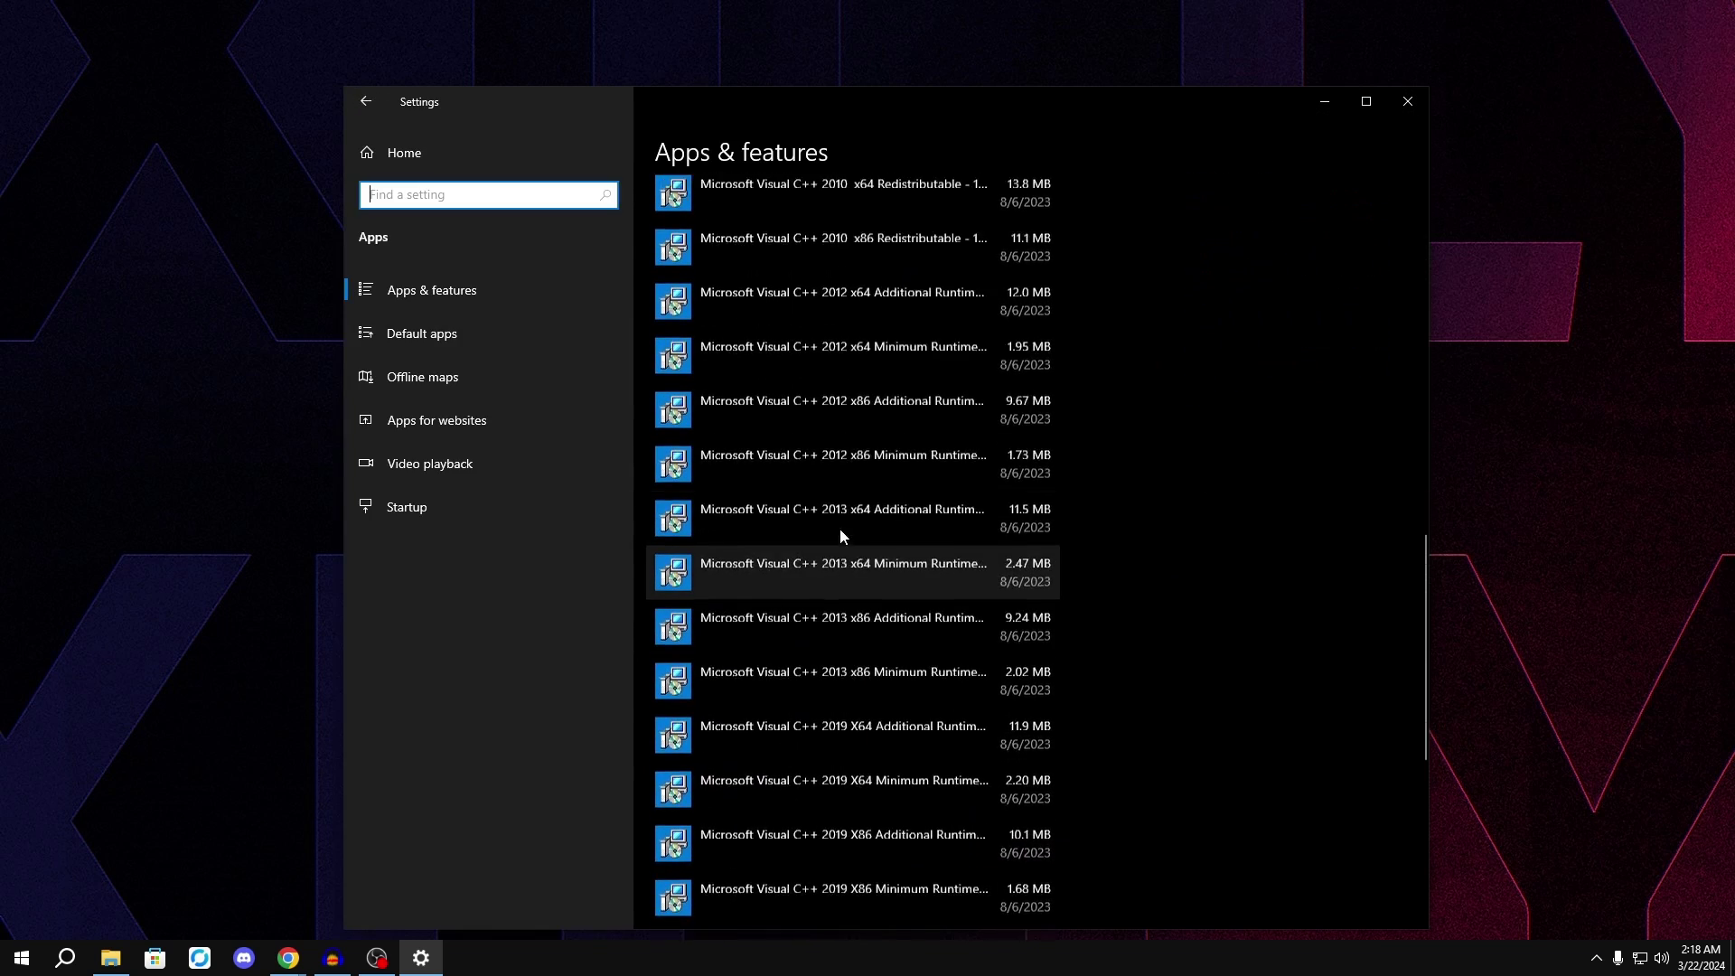
left_click(985, 741)
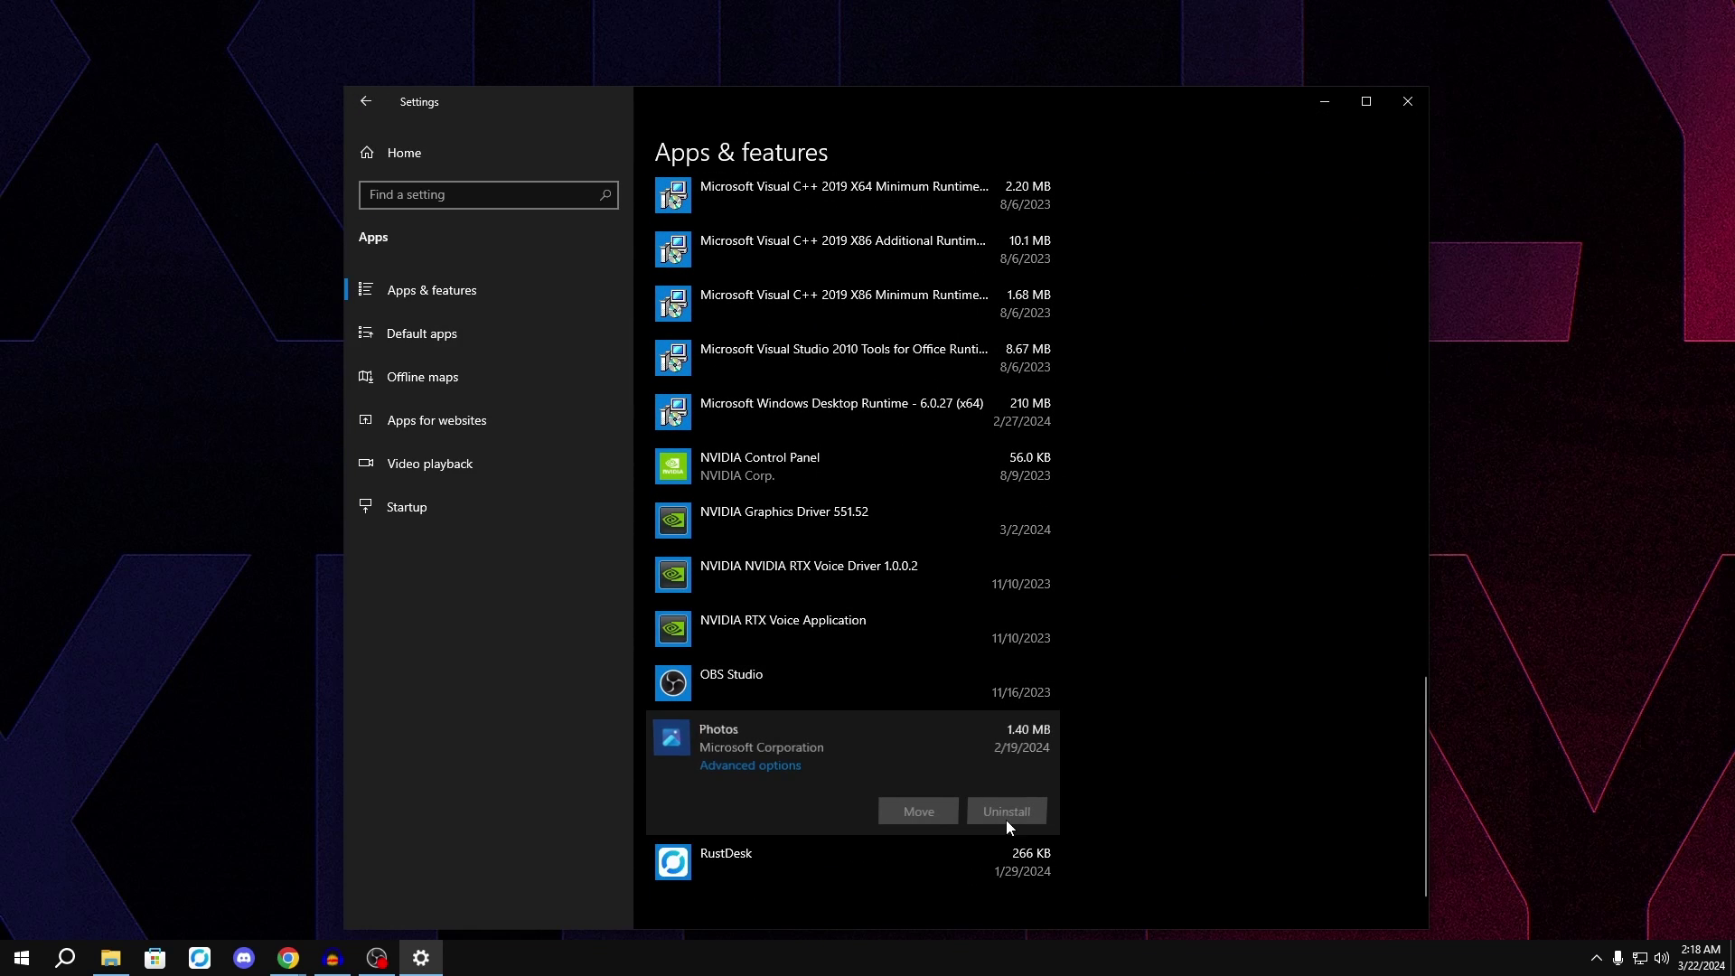
scroll(947, 653, "up", 15)
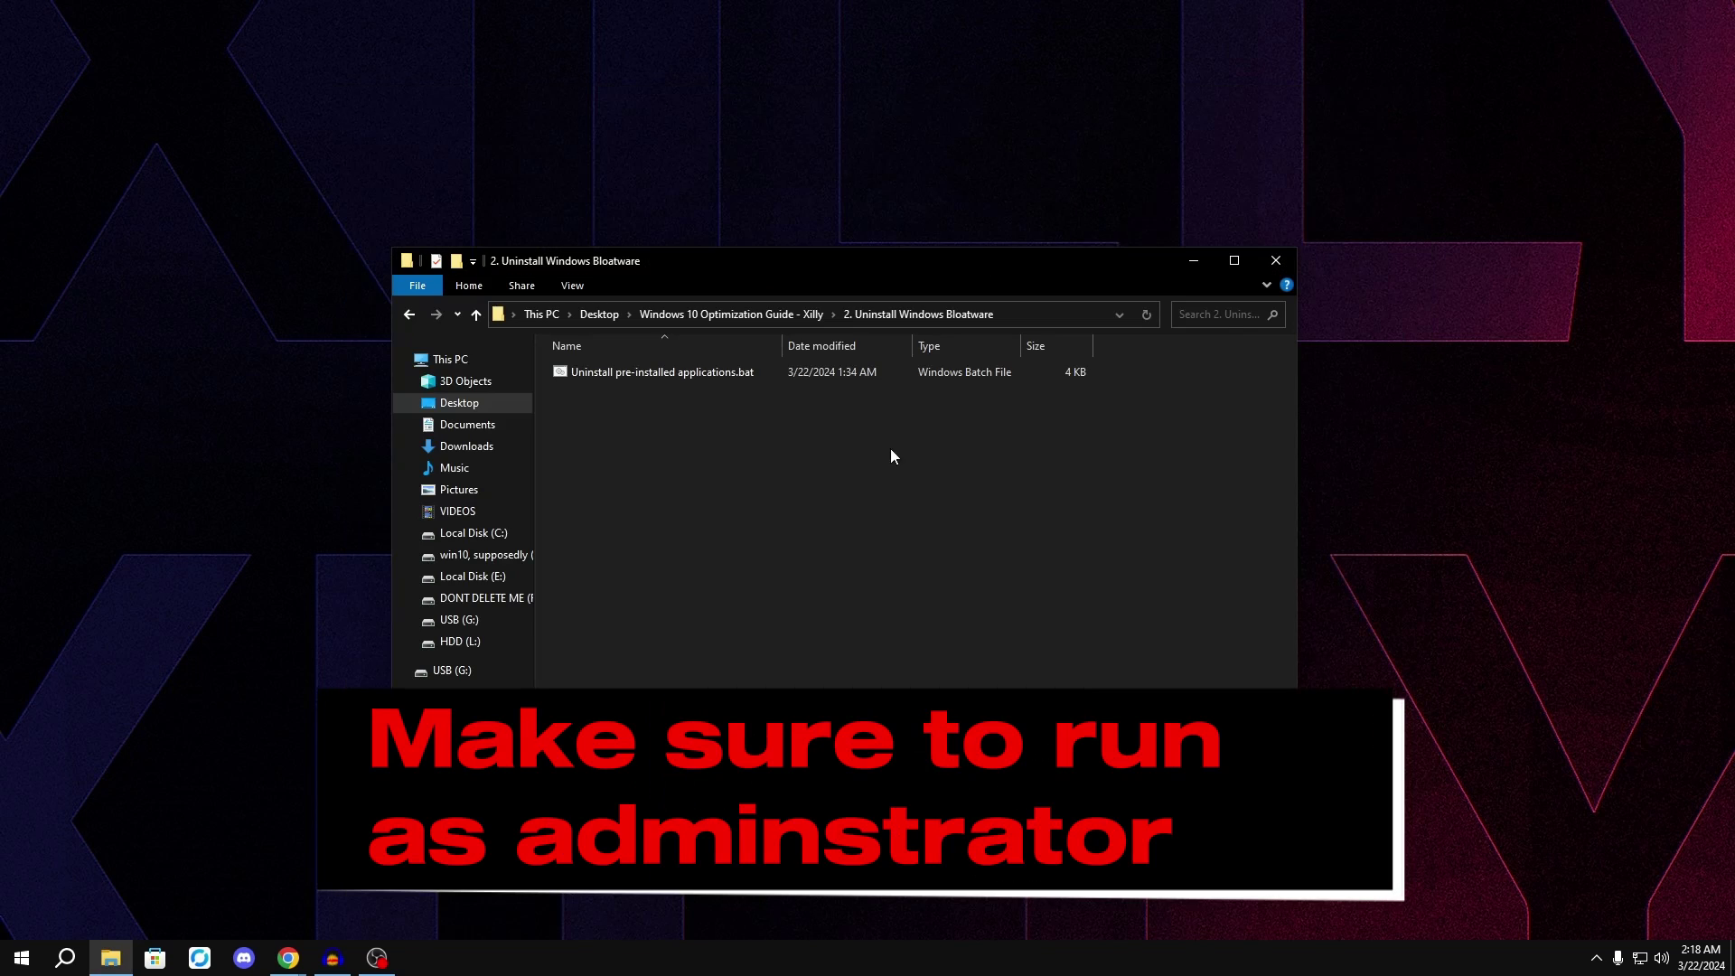
left_click(638, 376)
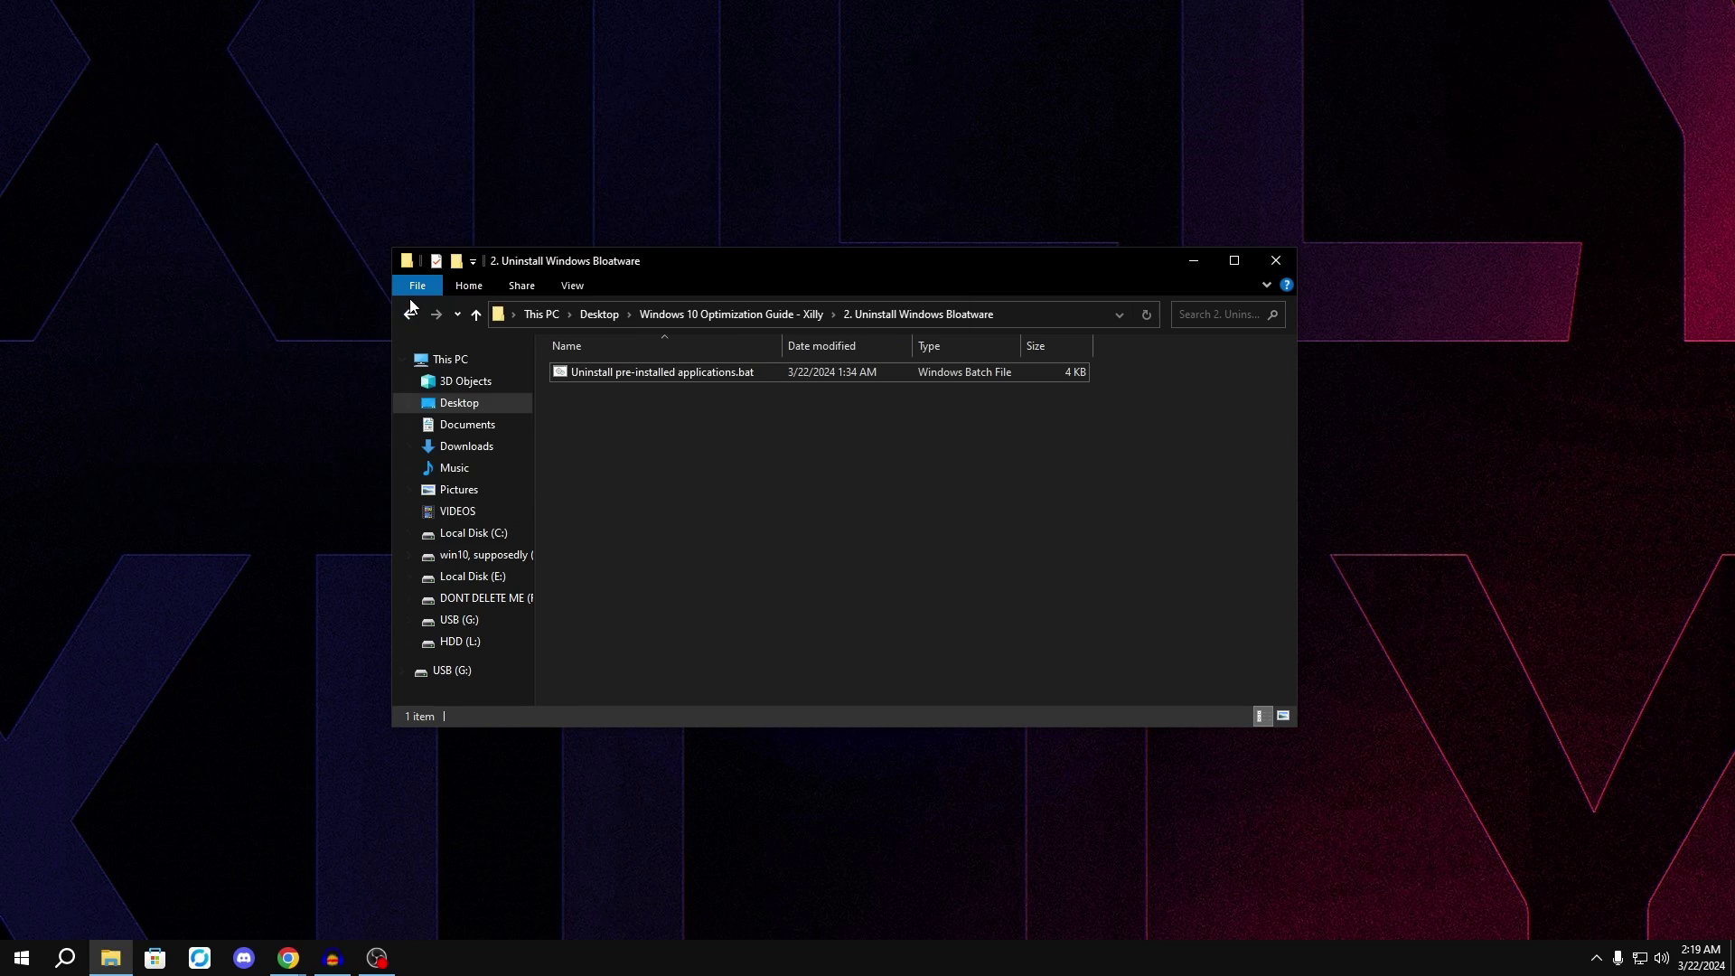
Paste Autoruns.exe into 3. Autoruns, launch it, and select the Mathworks Service Host entry.
key("alt+Up")
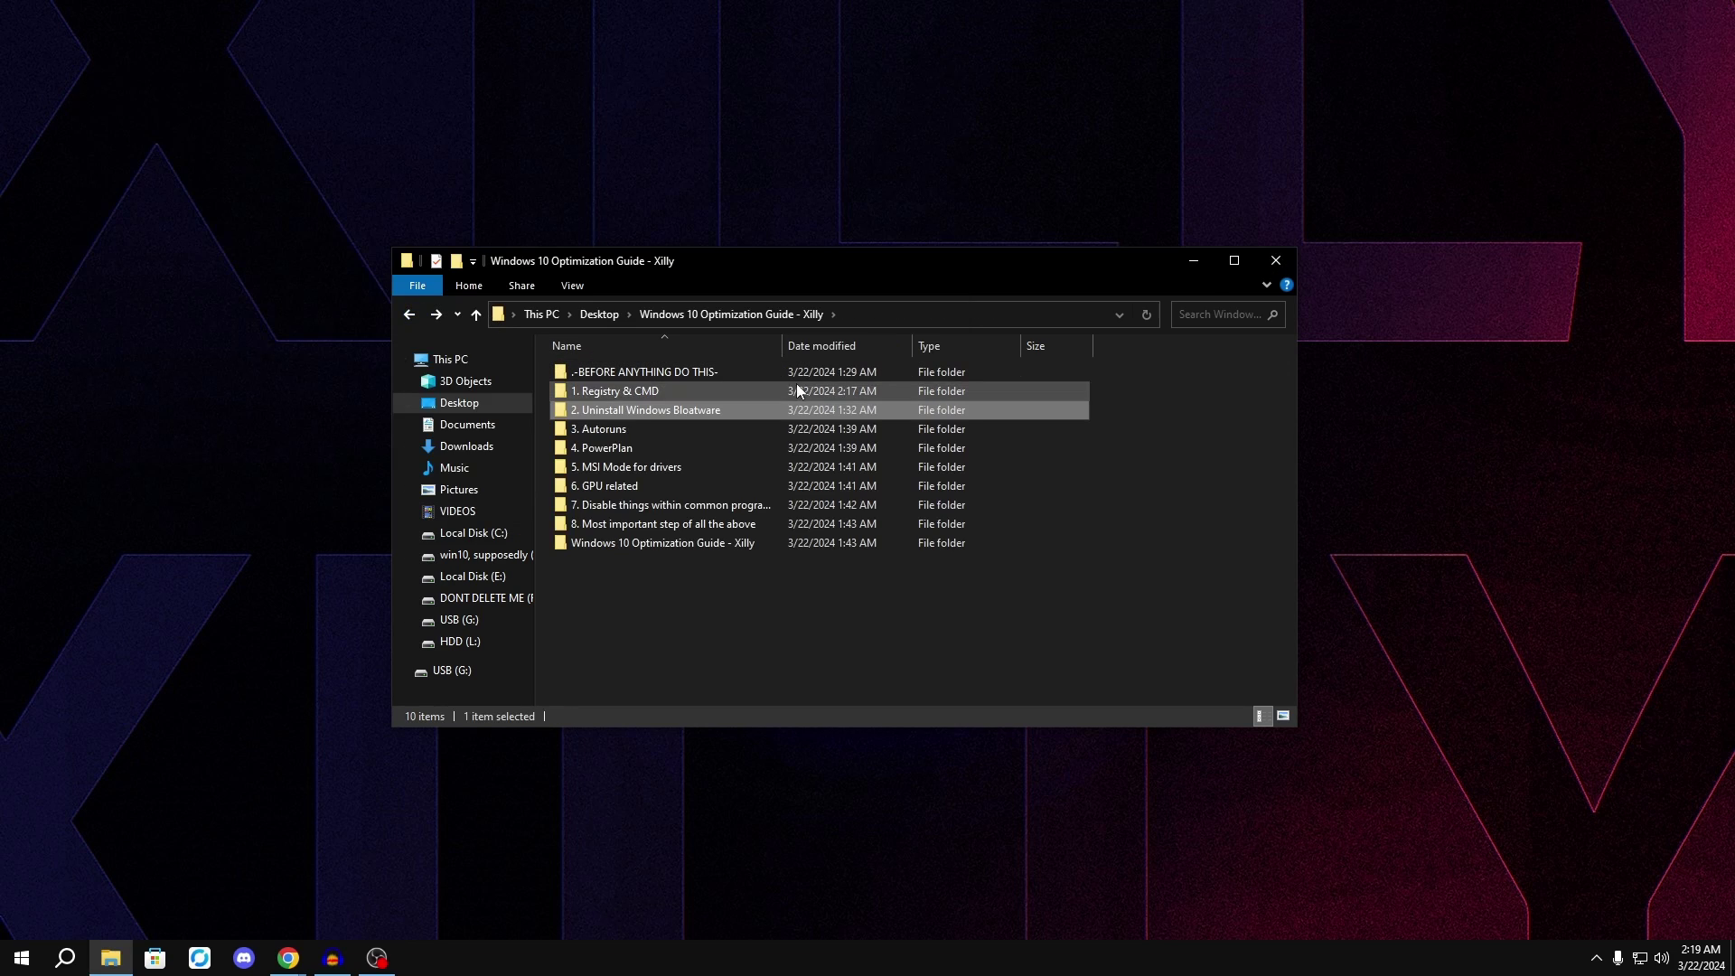
double_click(655, 433)
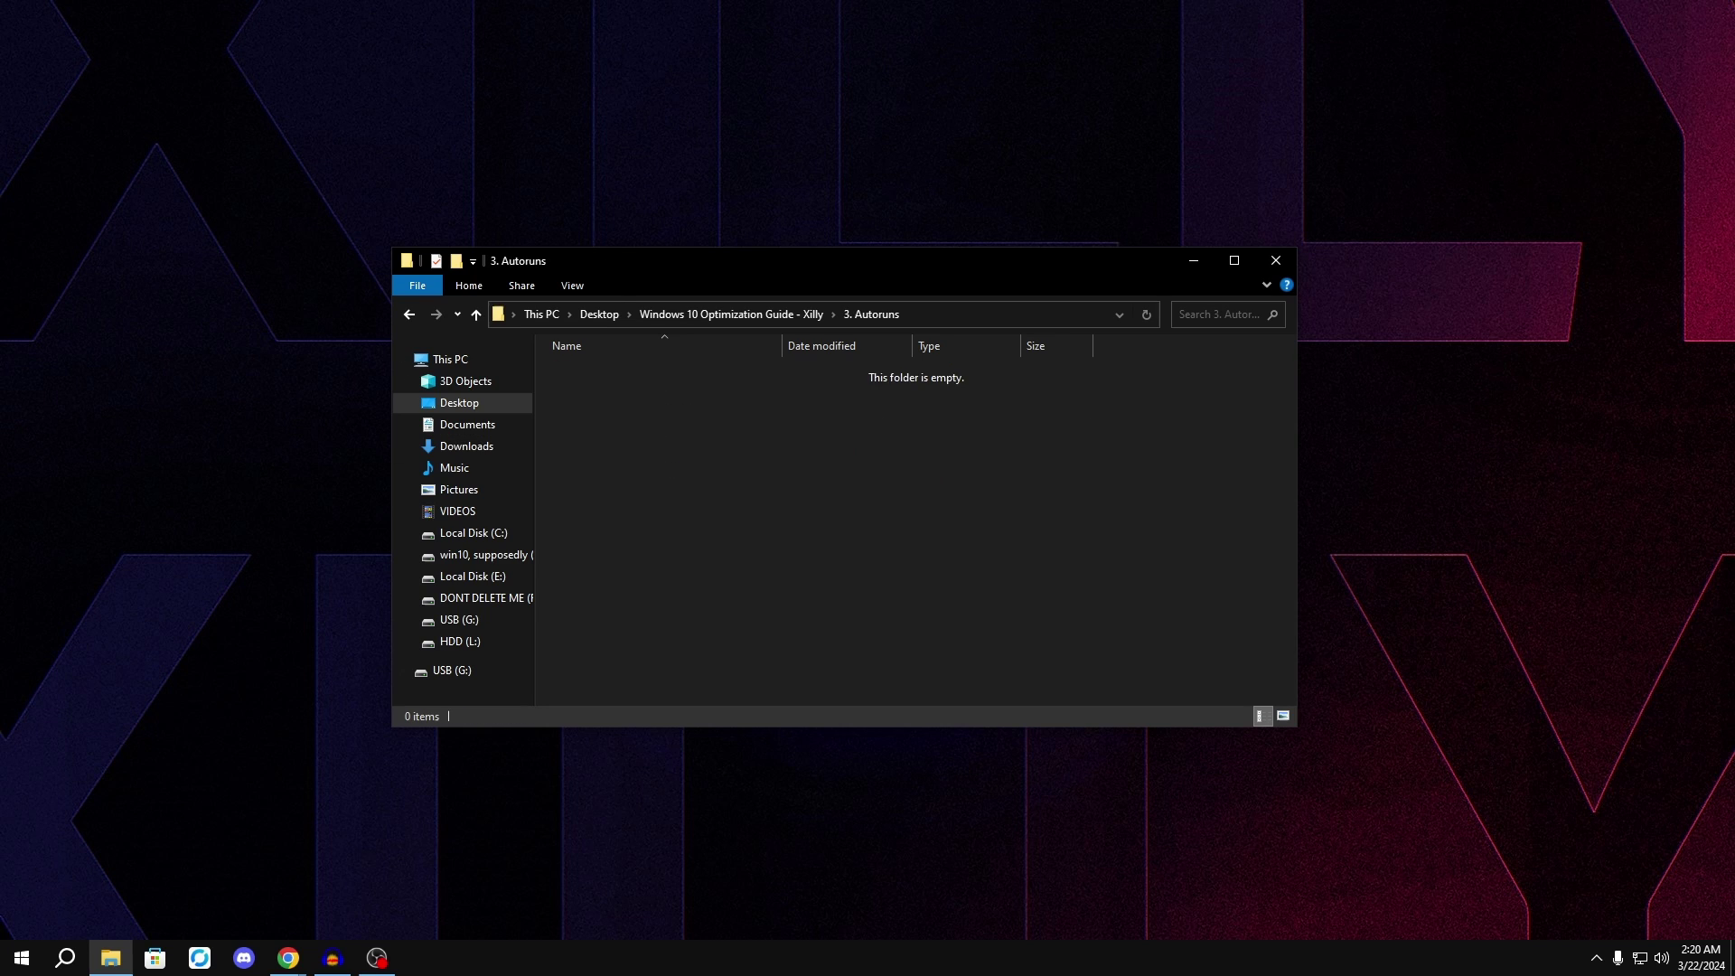
key("ctrl+v")
double_click(642, 372)
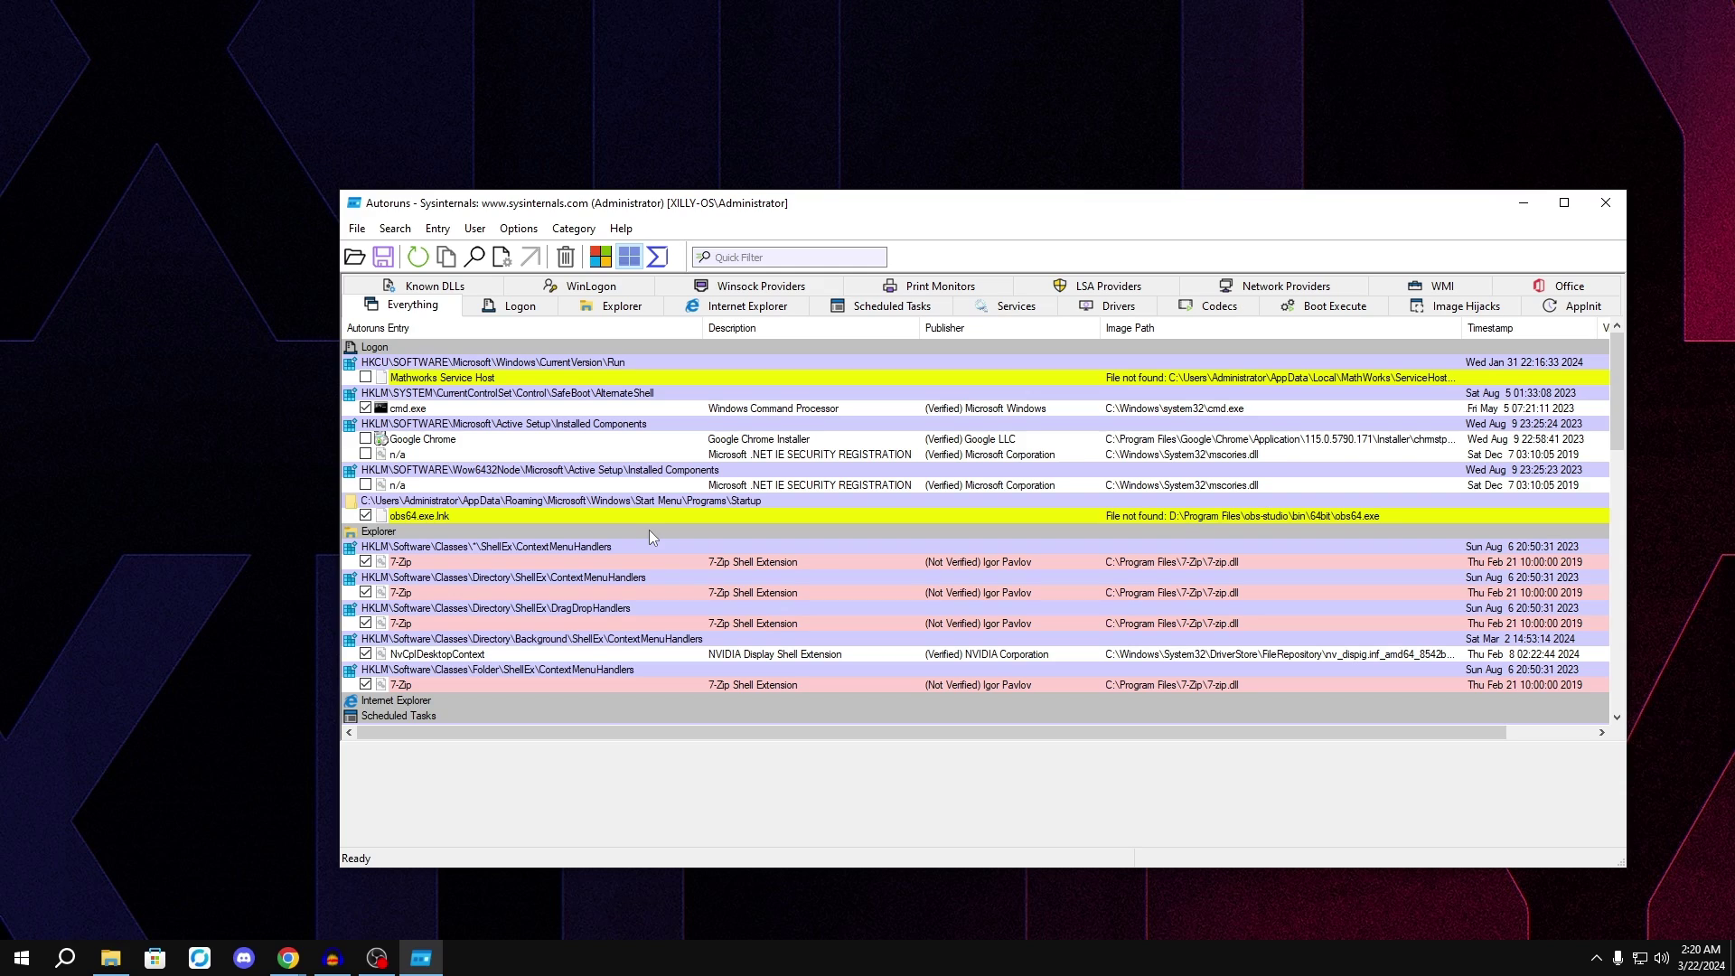
left_click(494, 380)
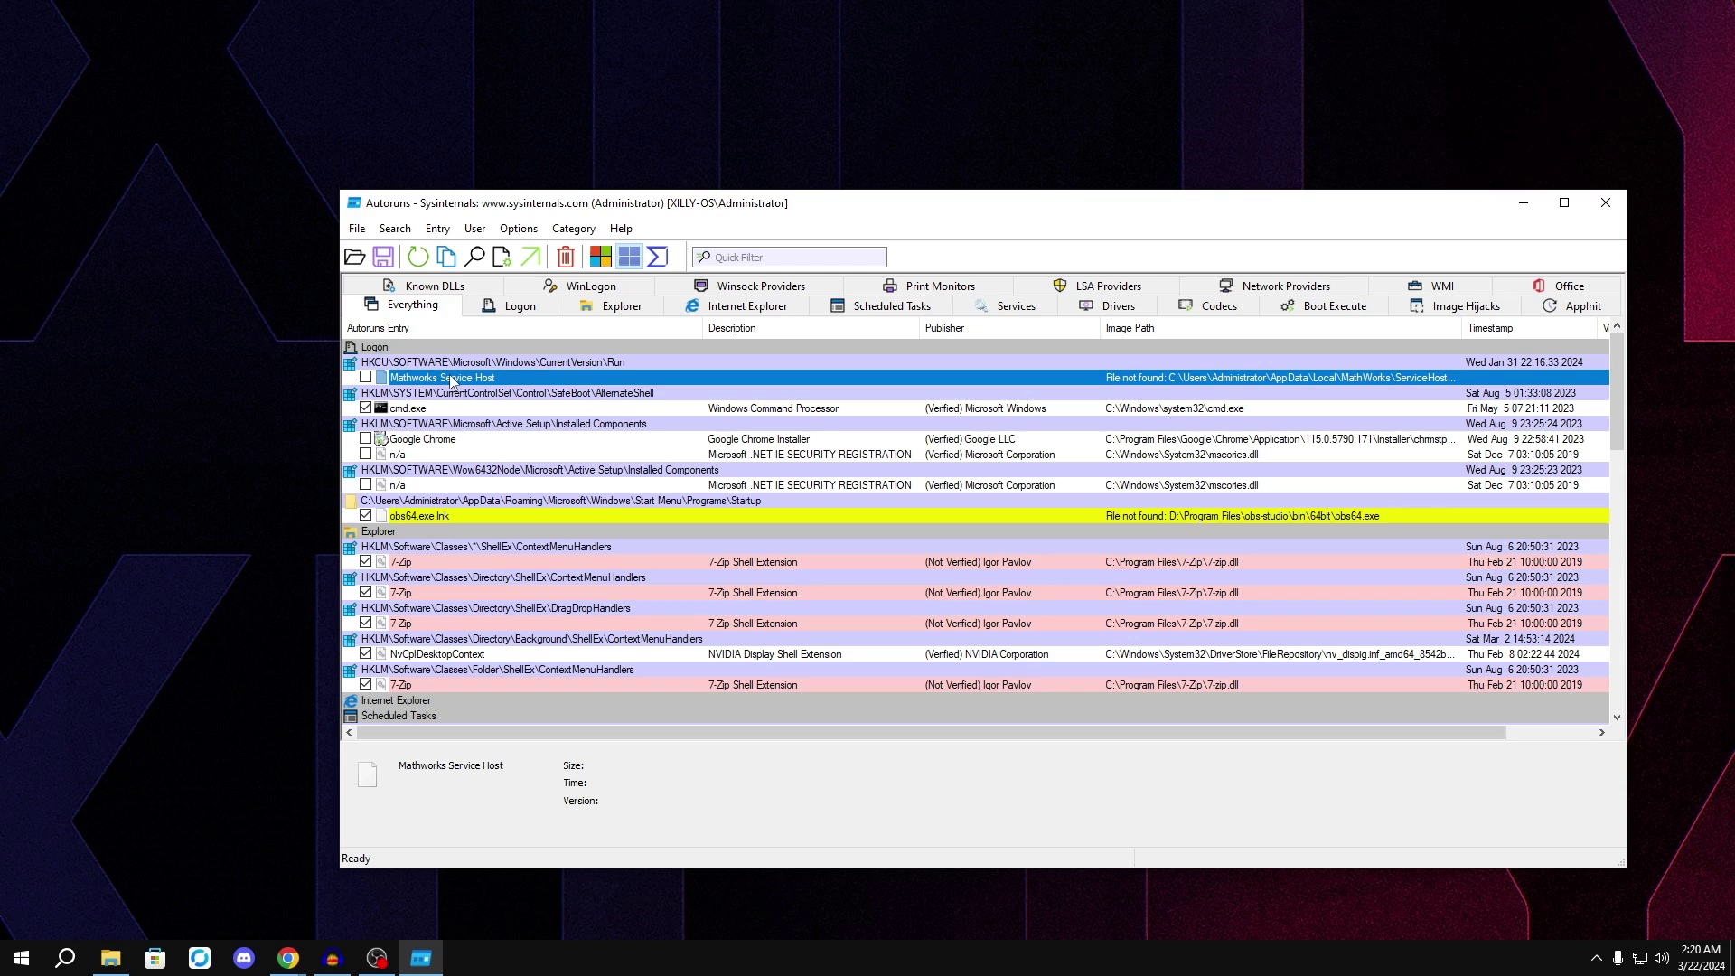
On the Logon tab, delete the Mathworks Service Host startup entry.
left_click(510, 308)
left_click(474, 363)
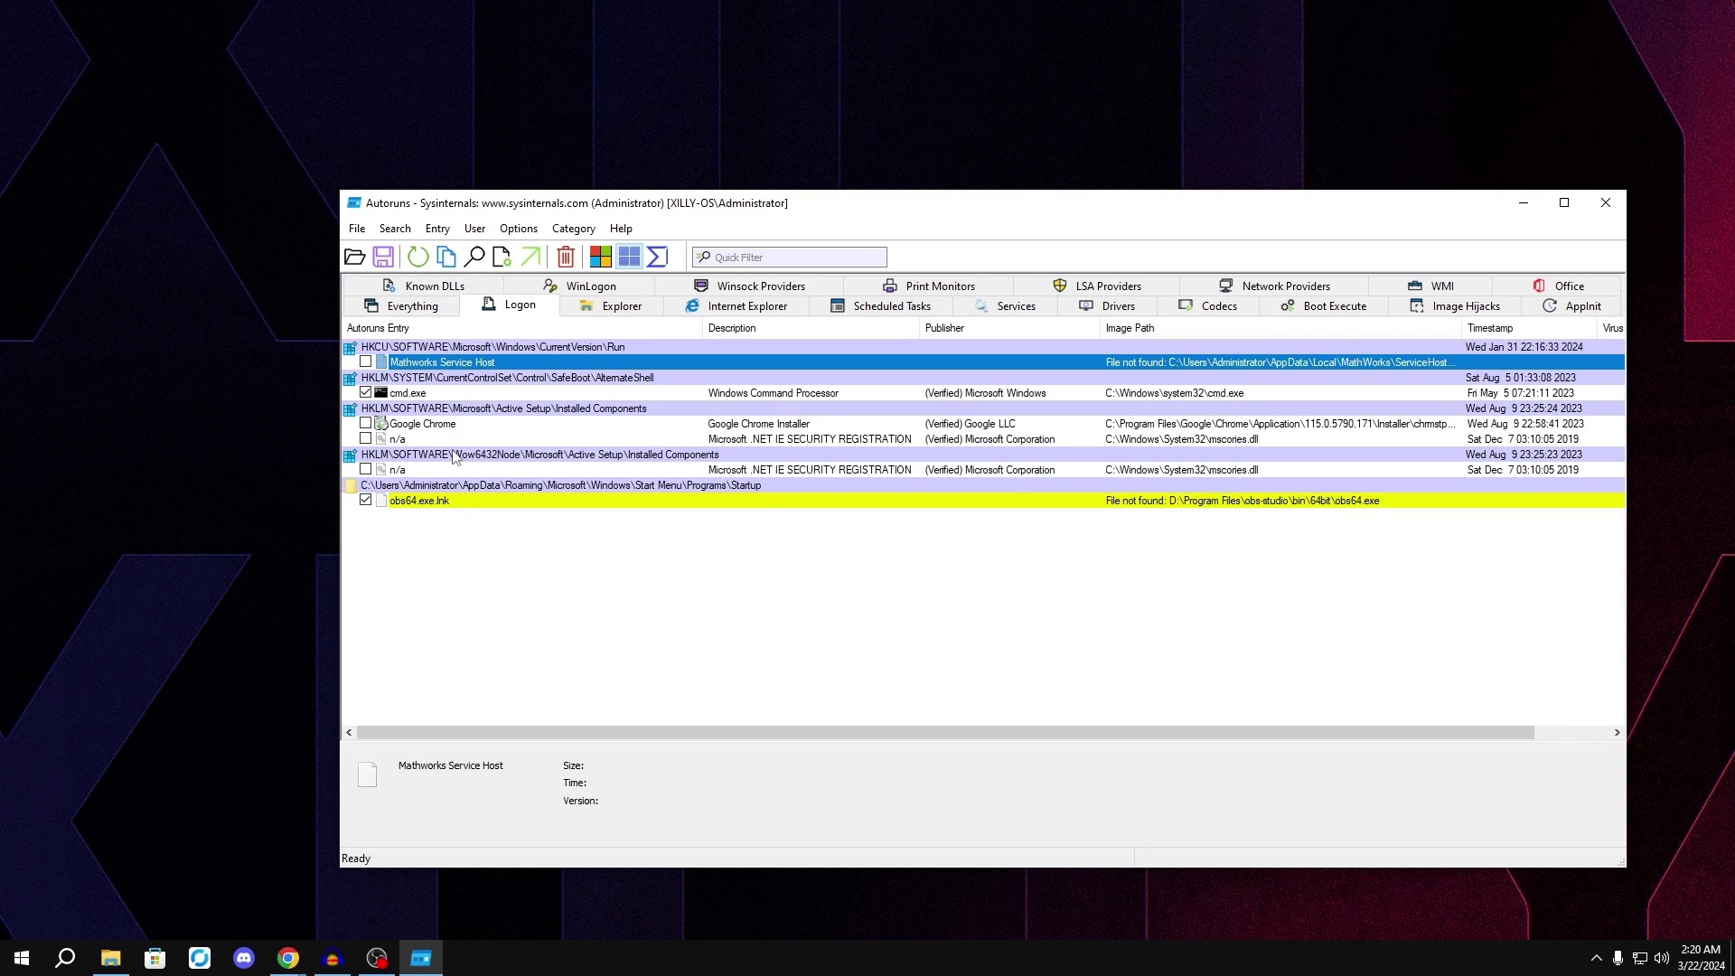
left_click(463, 499)
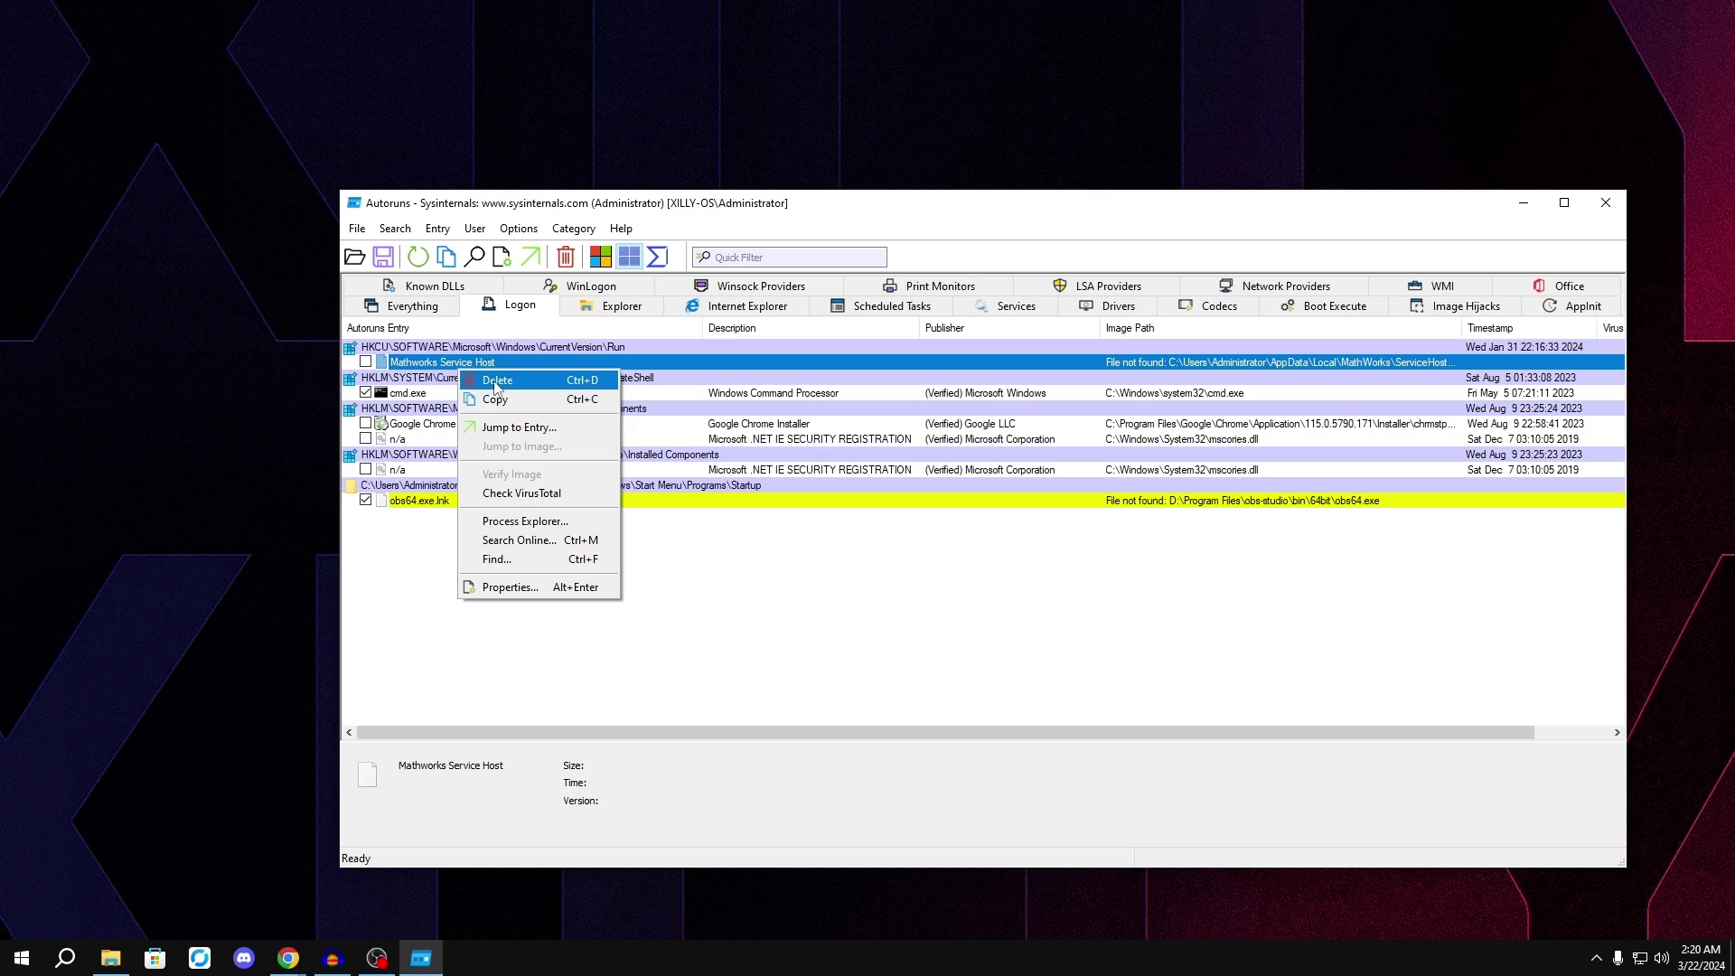
left_click(470, 377)
left_click(899, 543)
Attempt deleting obs64.exe.lnk, dismiss the error, rescan, and show the Scheduled Tasks list.
right_click(442, 478)
left_click(479, 489)
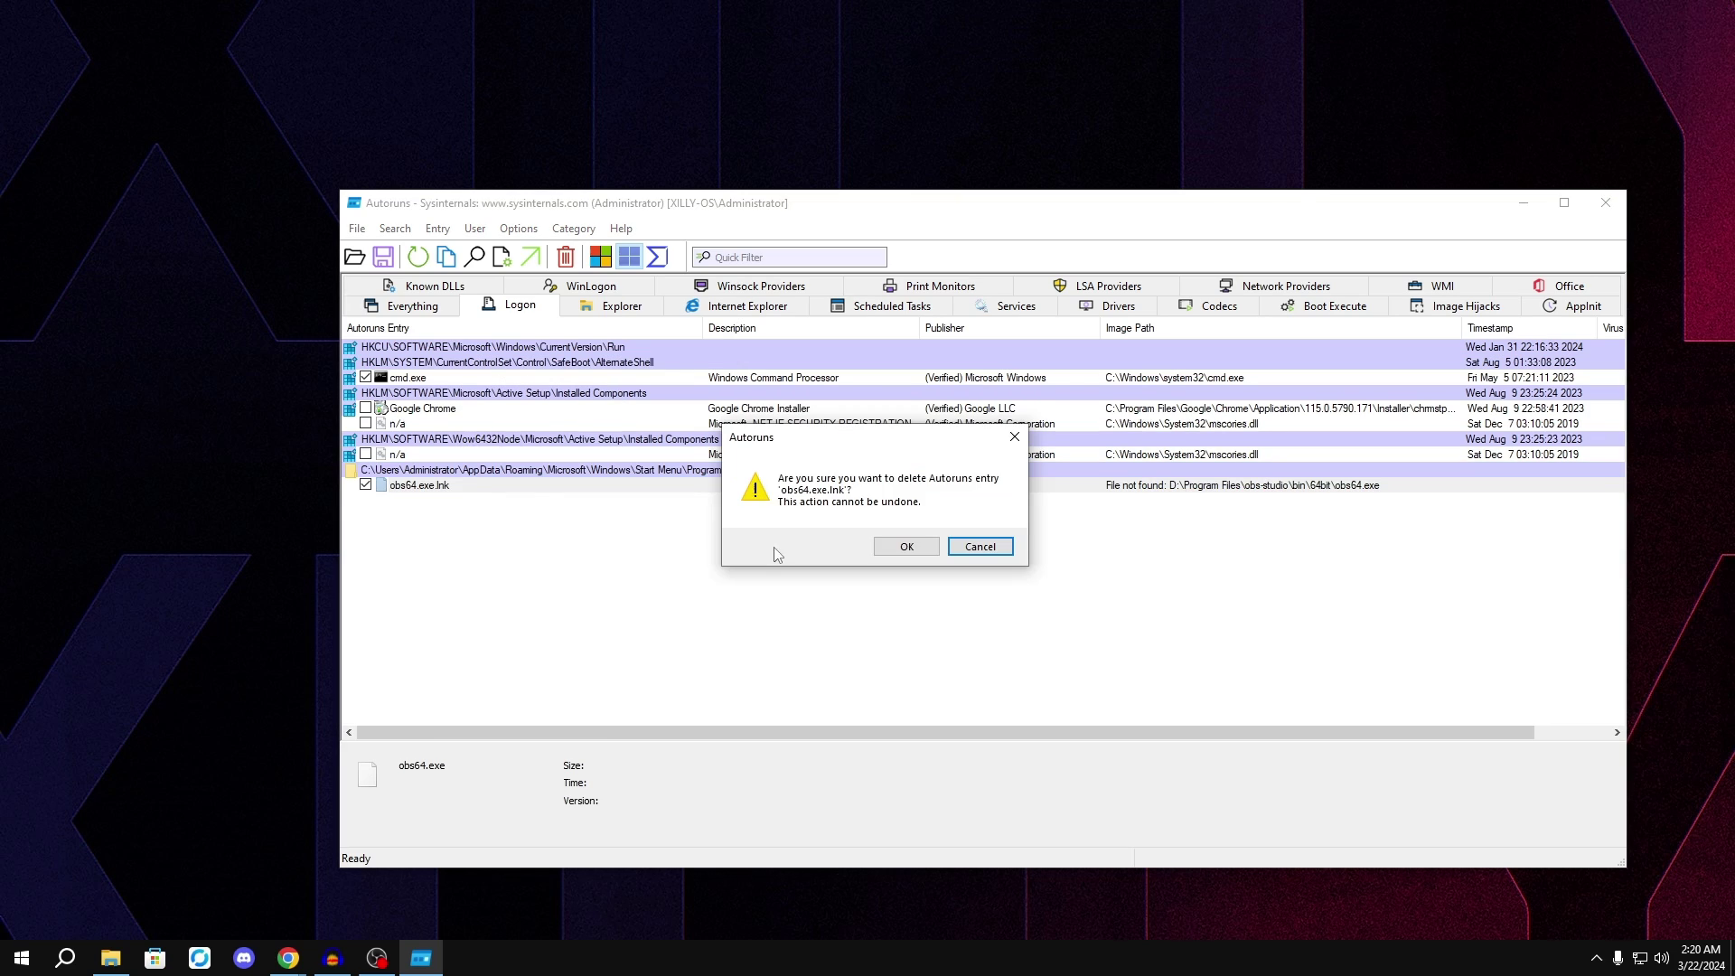
left_click(899, 543)
left_click(929, 542)
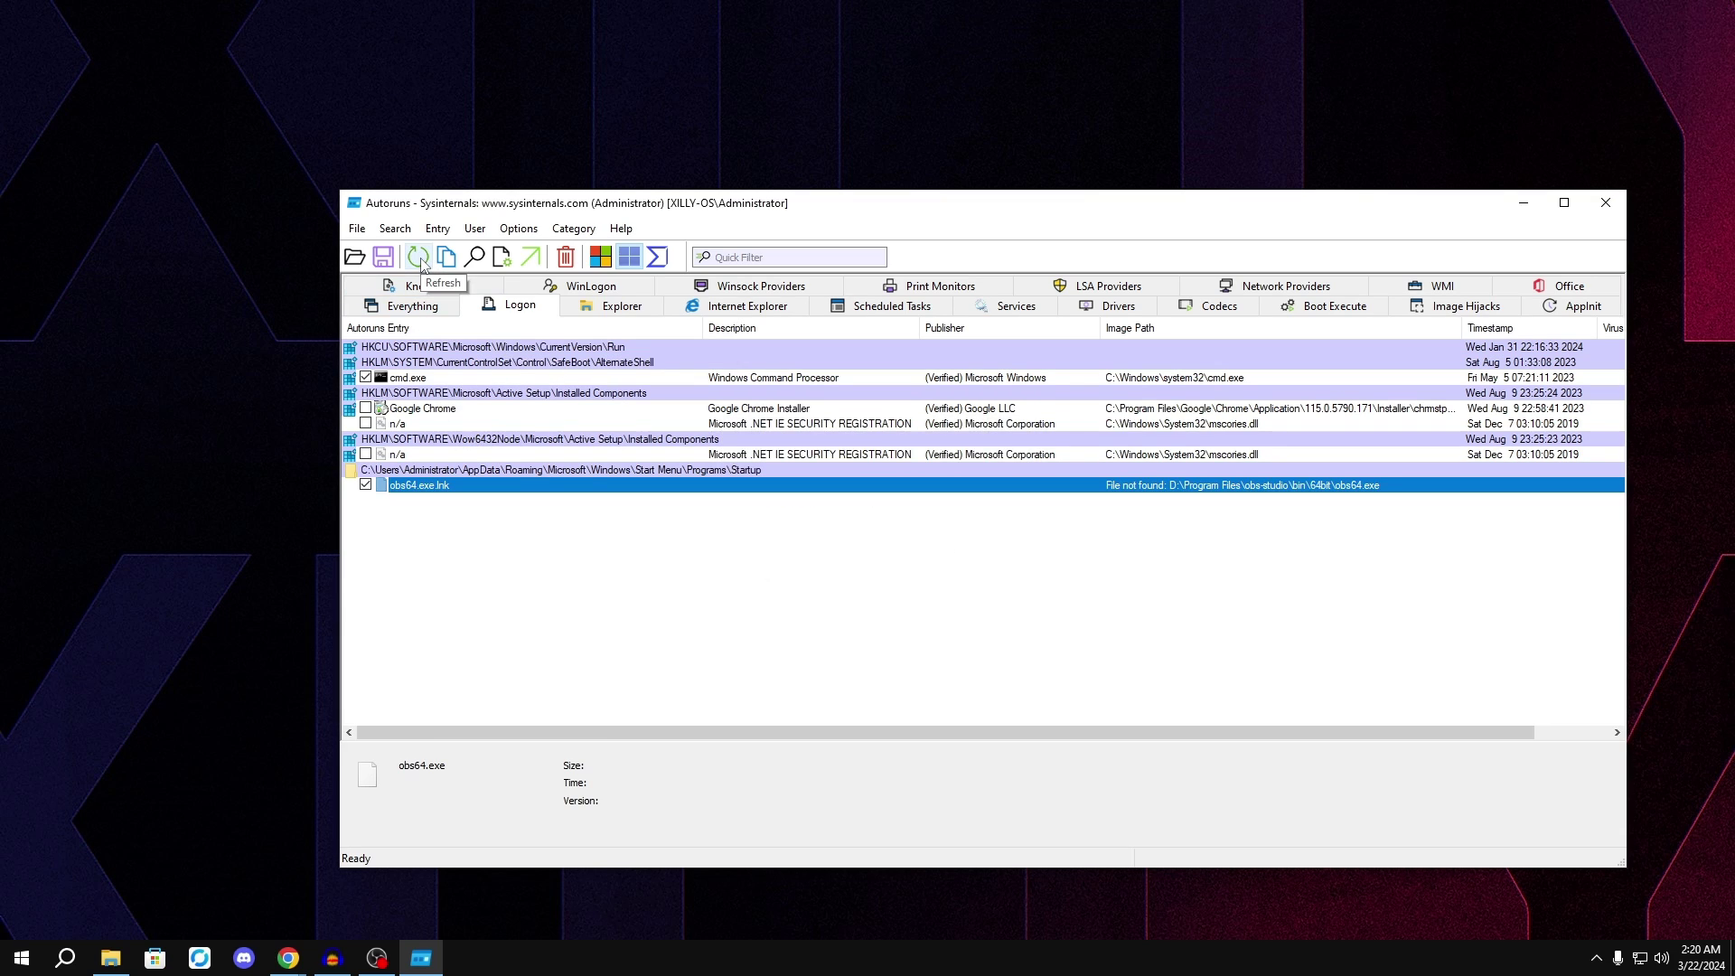
left_click(418, 258)
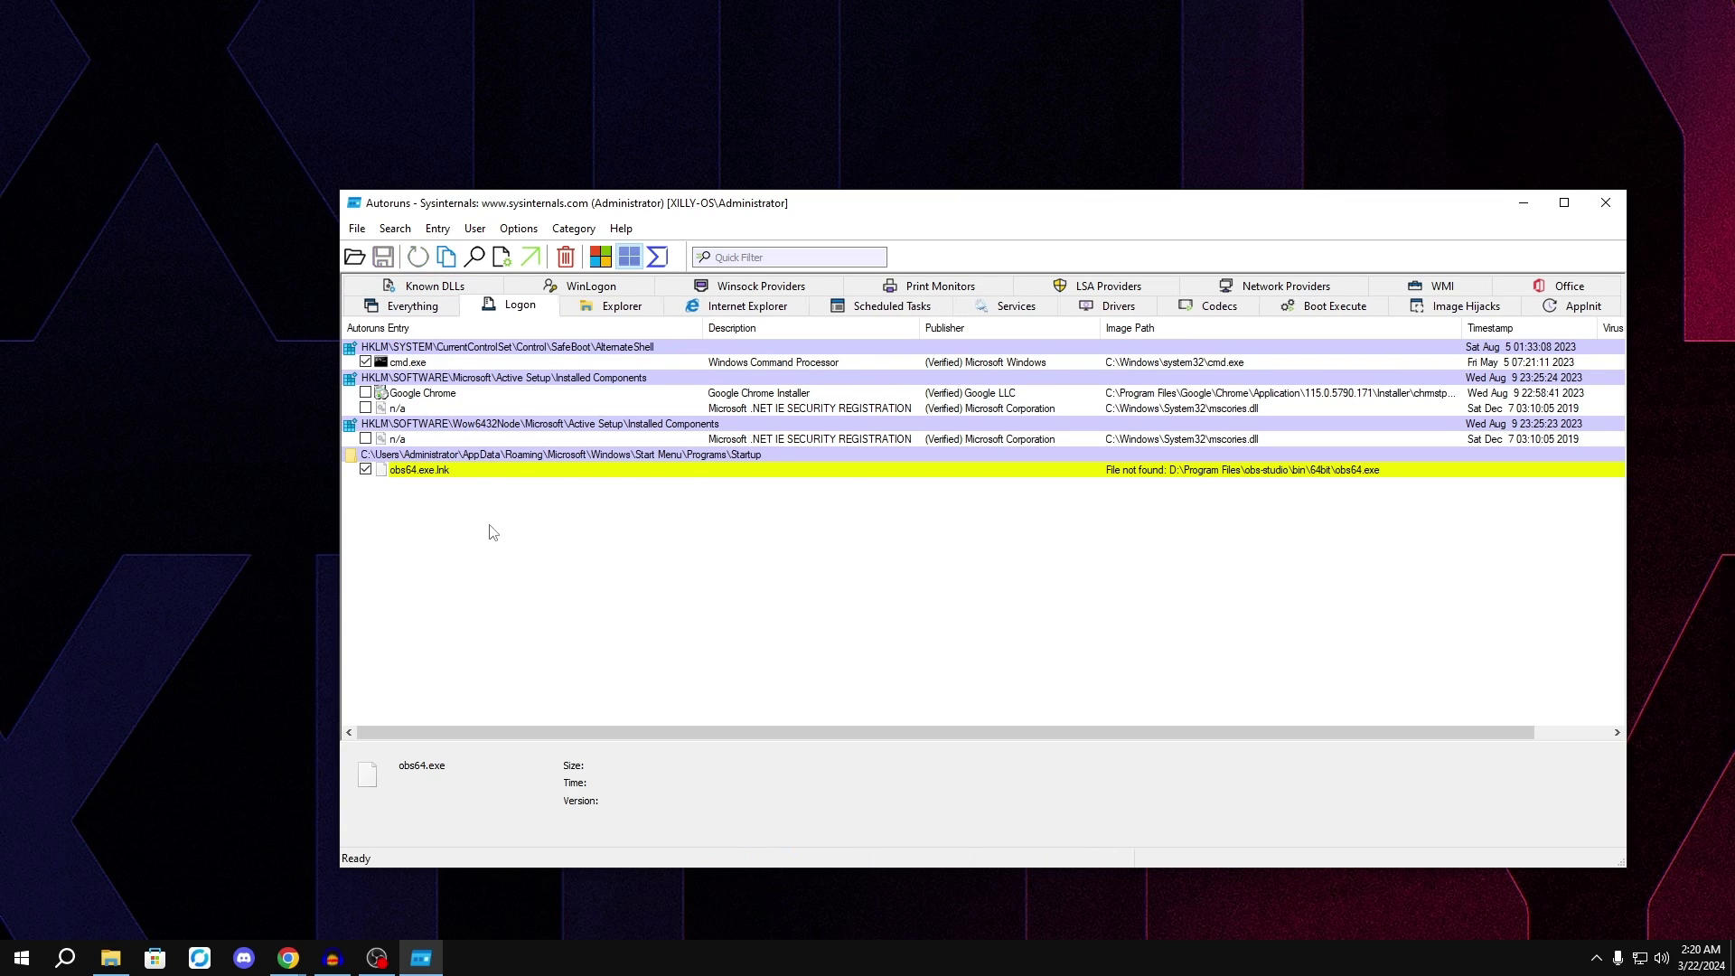
left_click(899, 308)
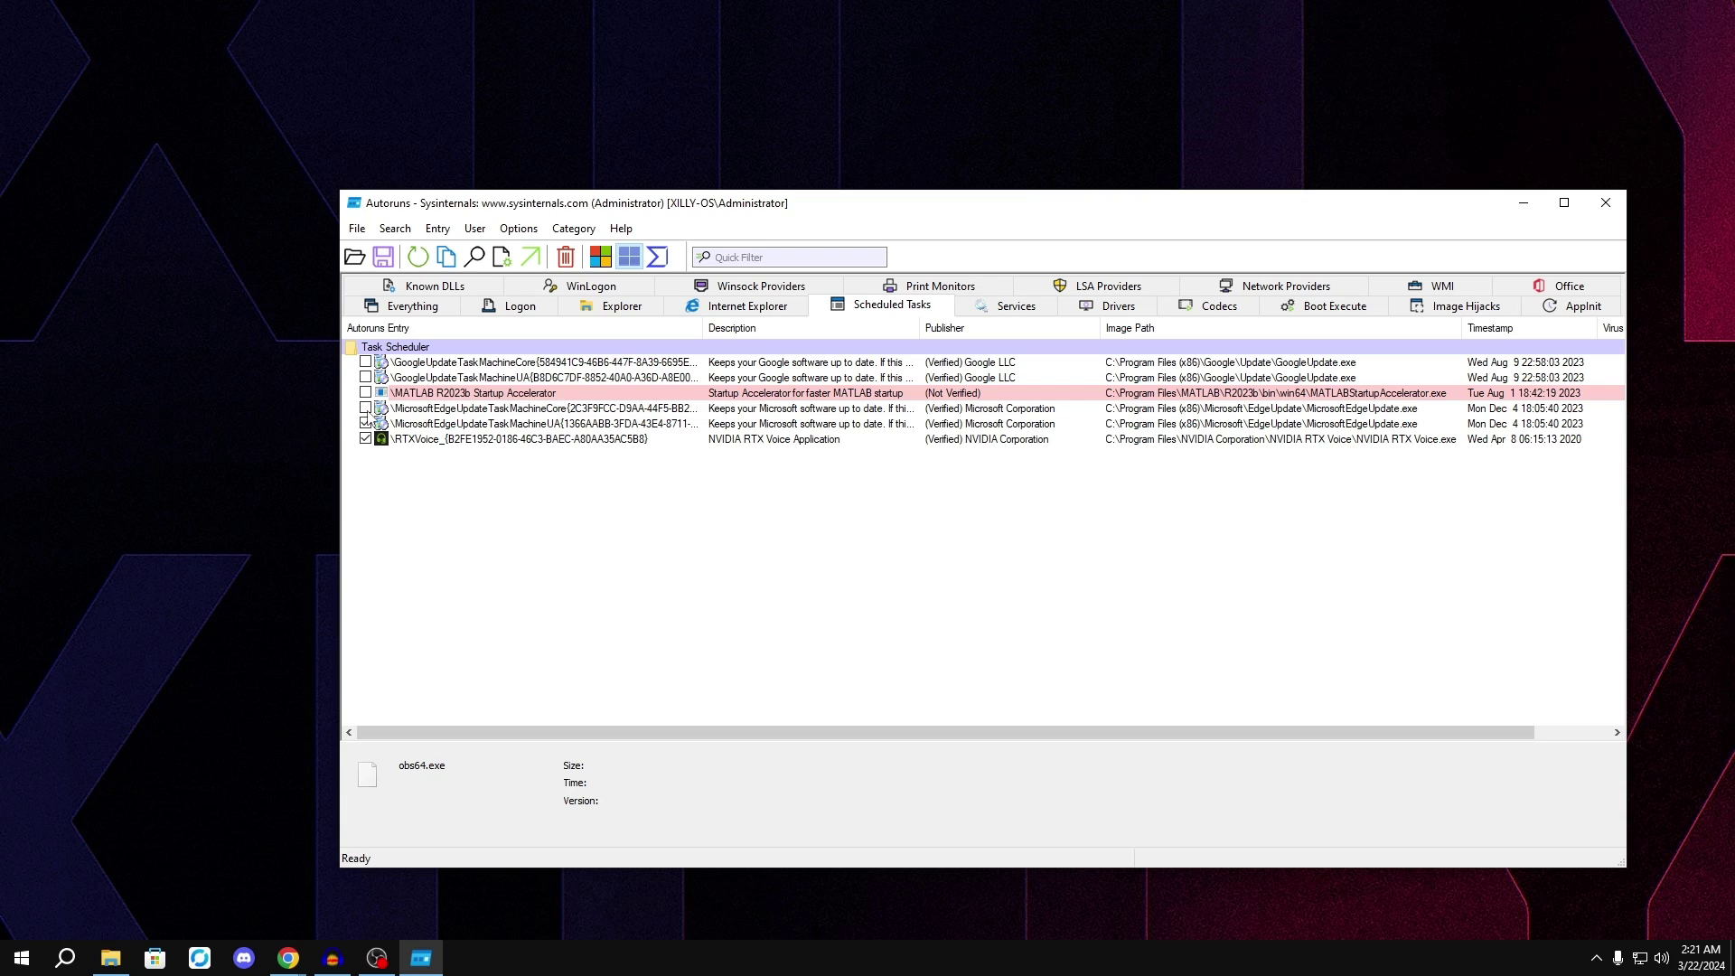
left_click(488, 422)
key("ctrl+Tab")
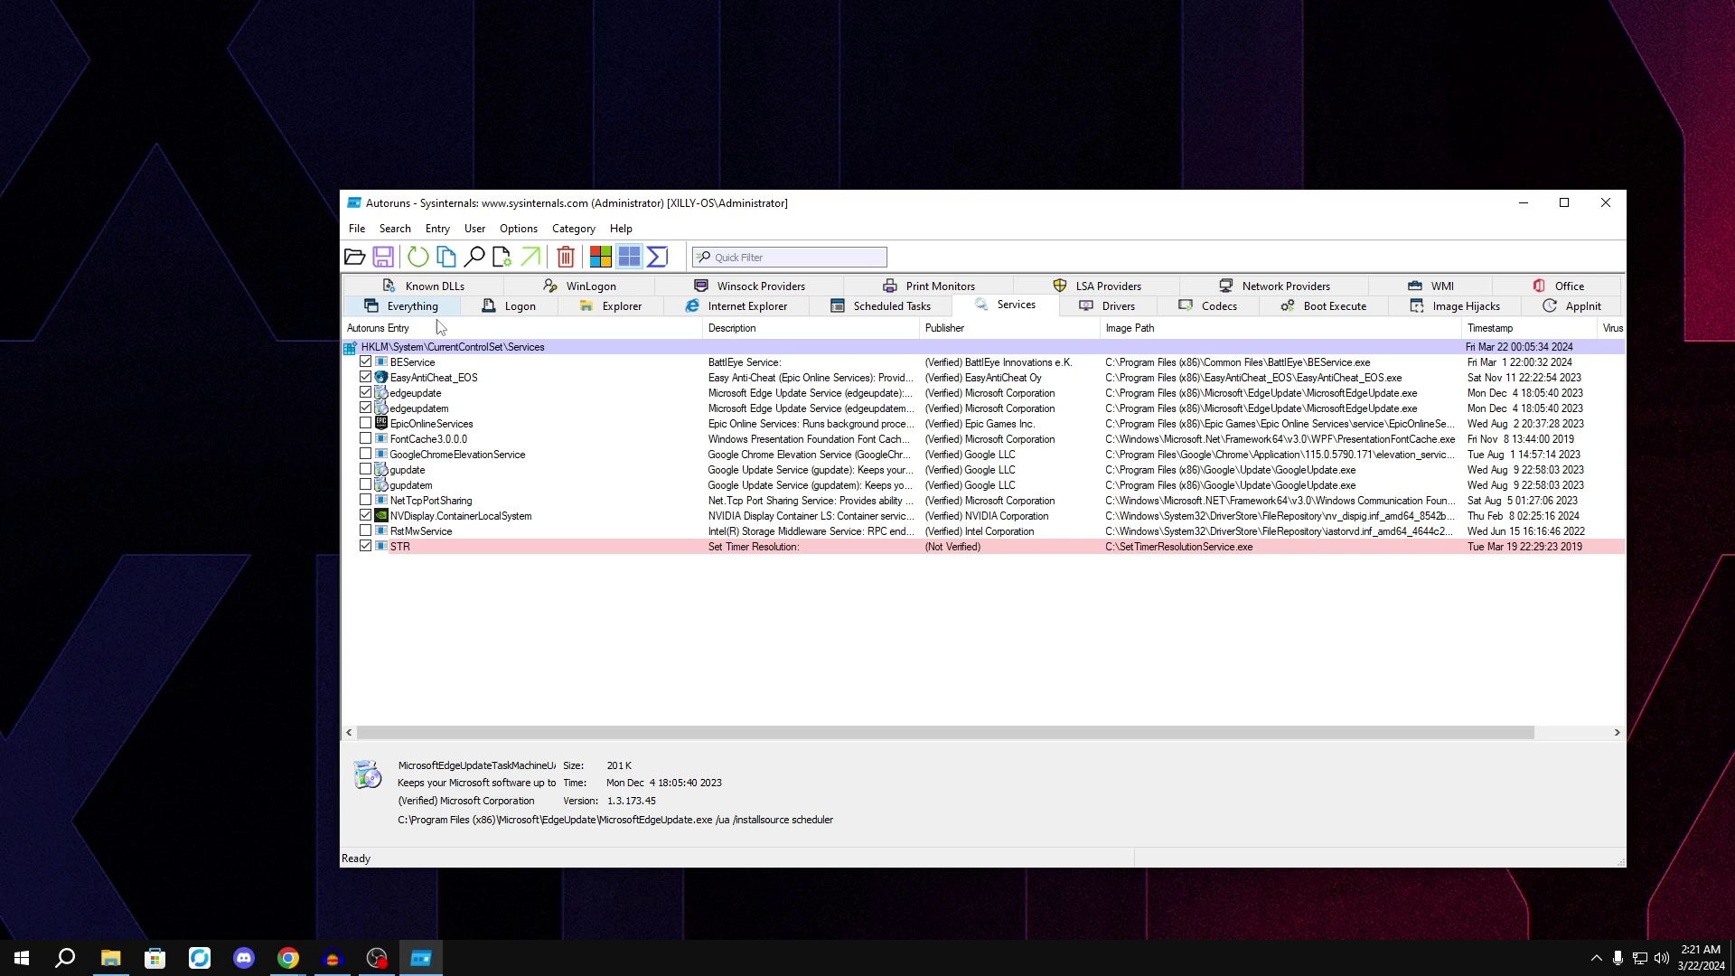
left_click(429, 441)
left_click(477, 423)
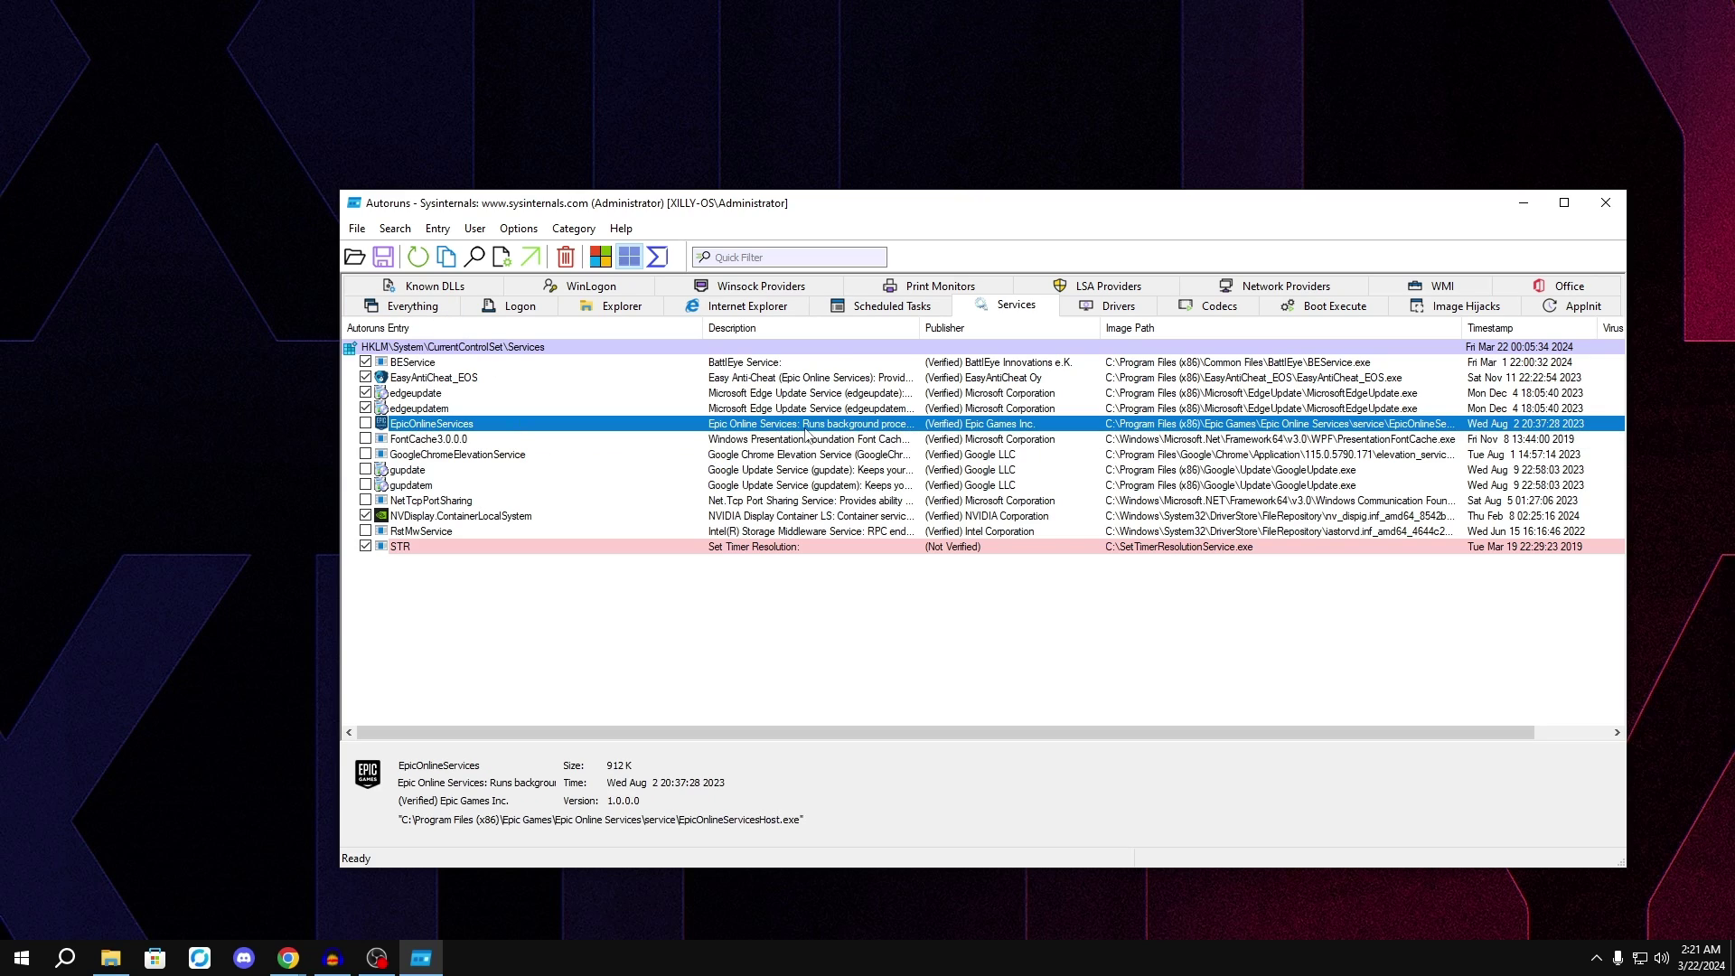
left_click(441, 394)
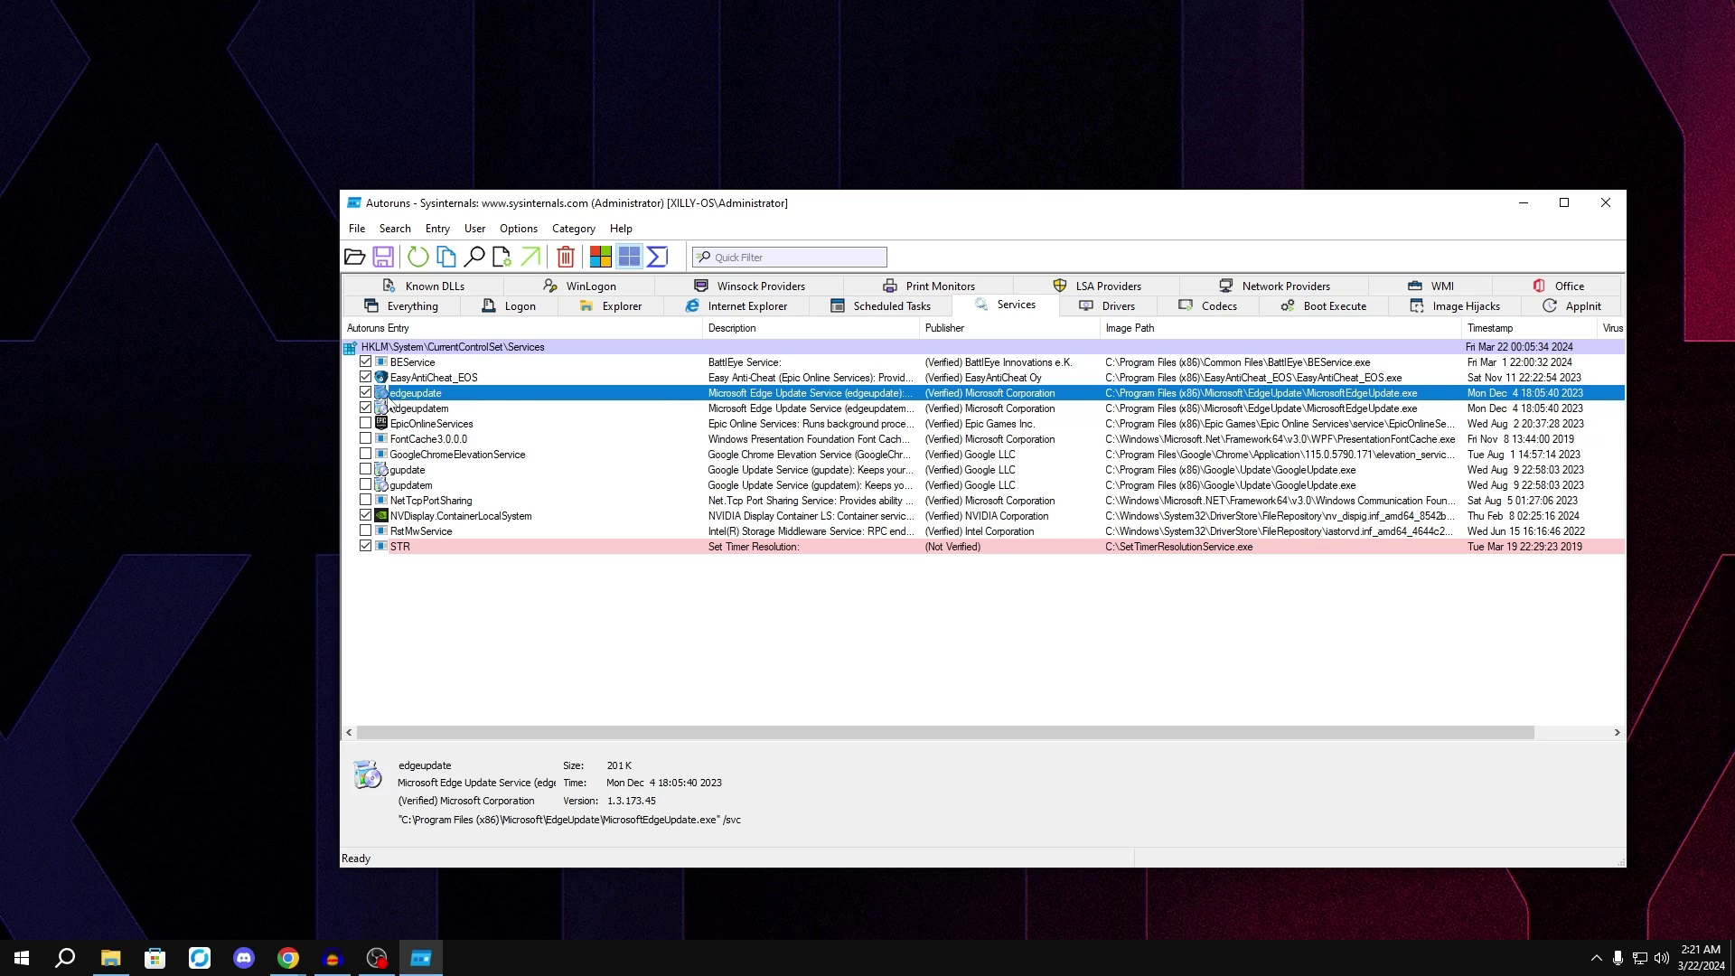
left_click(1117, 308)
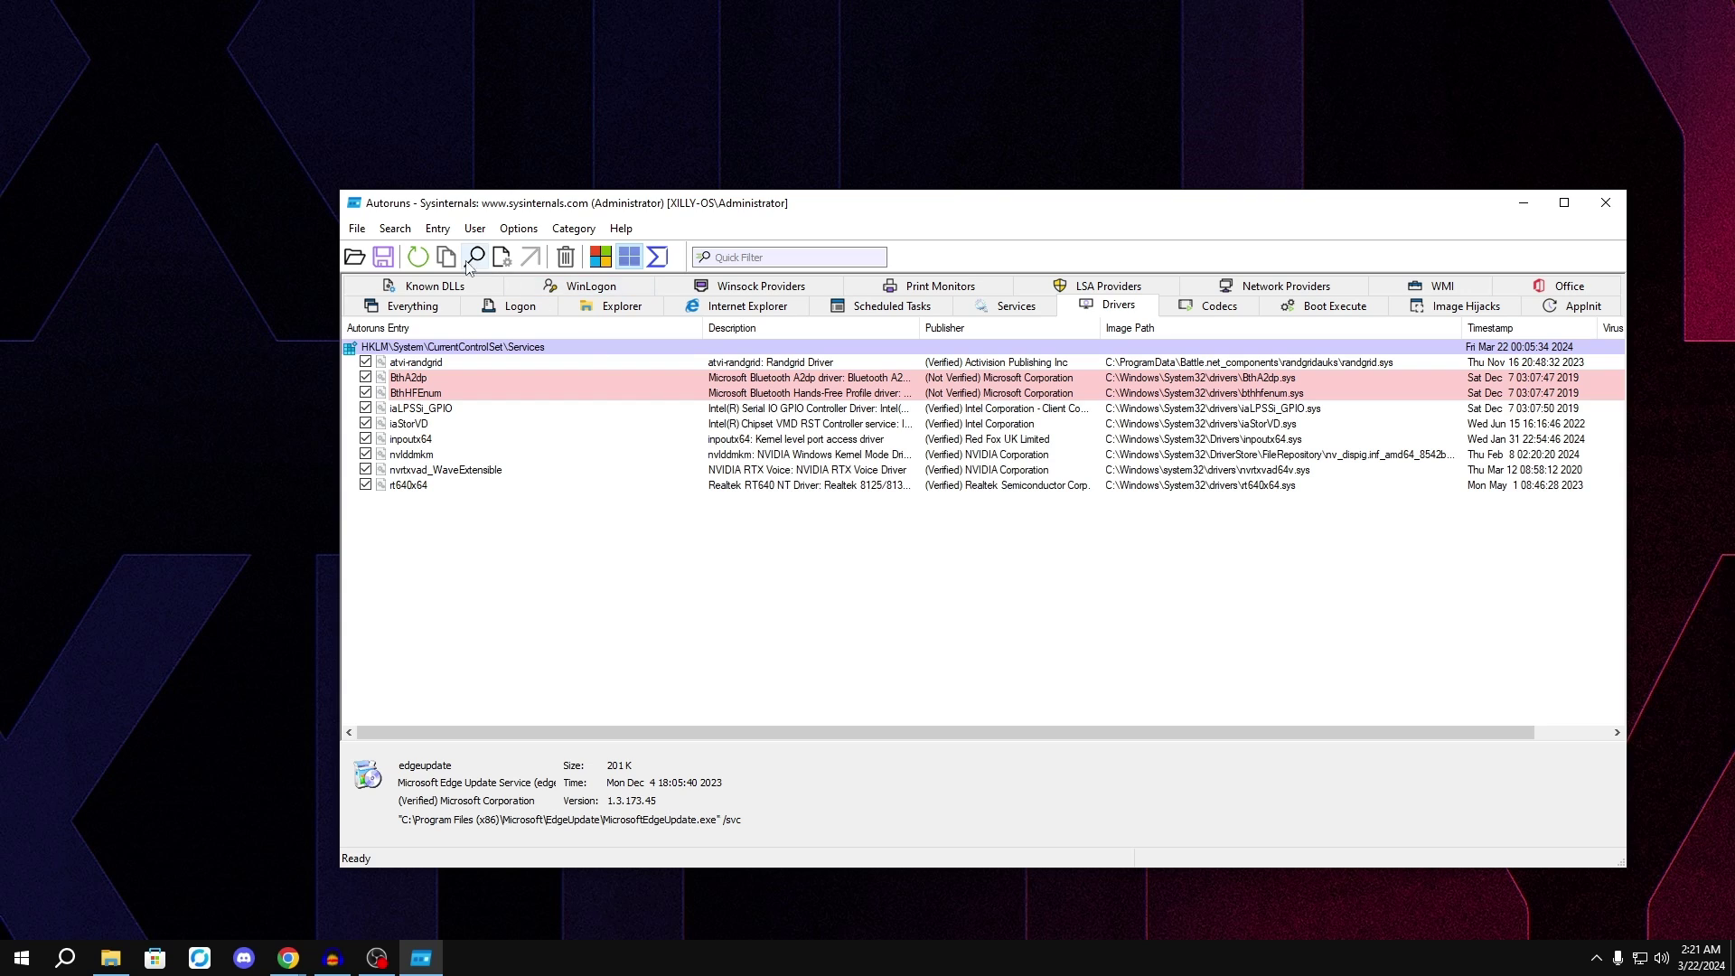
left_click(520, 305)
left_click(622, 306)
left_click(737, 312)
left_click(881, 306)
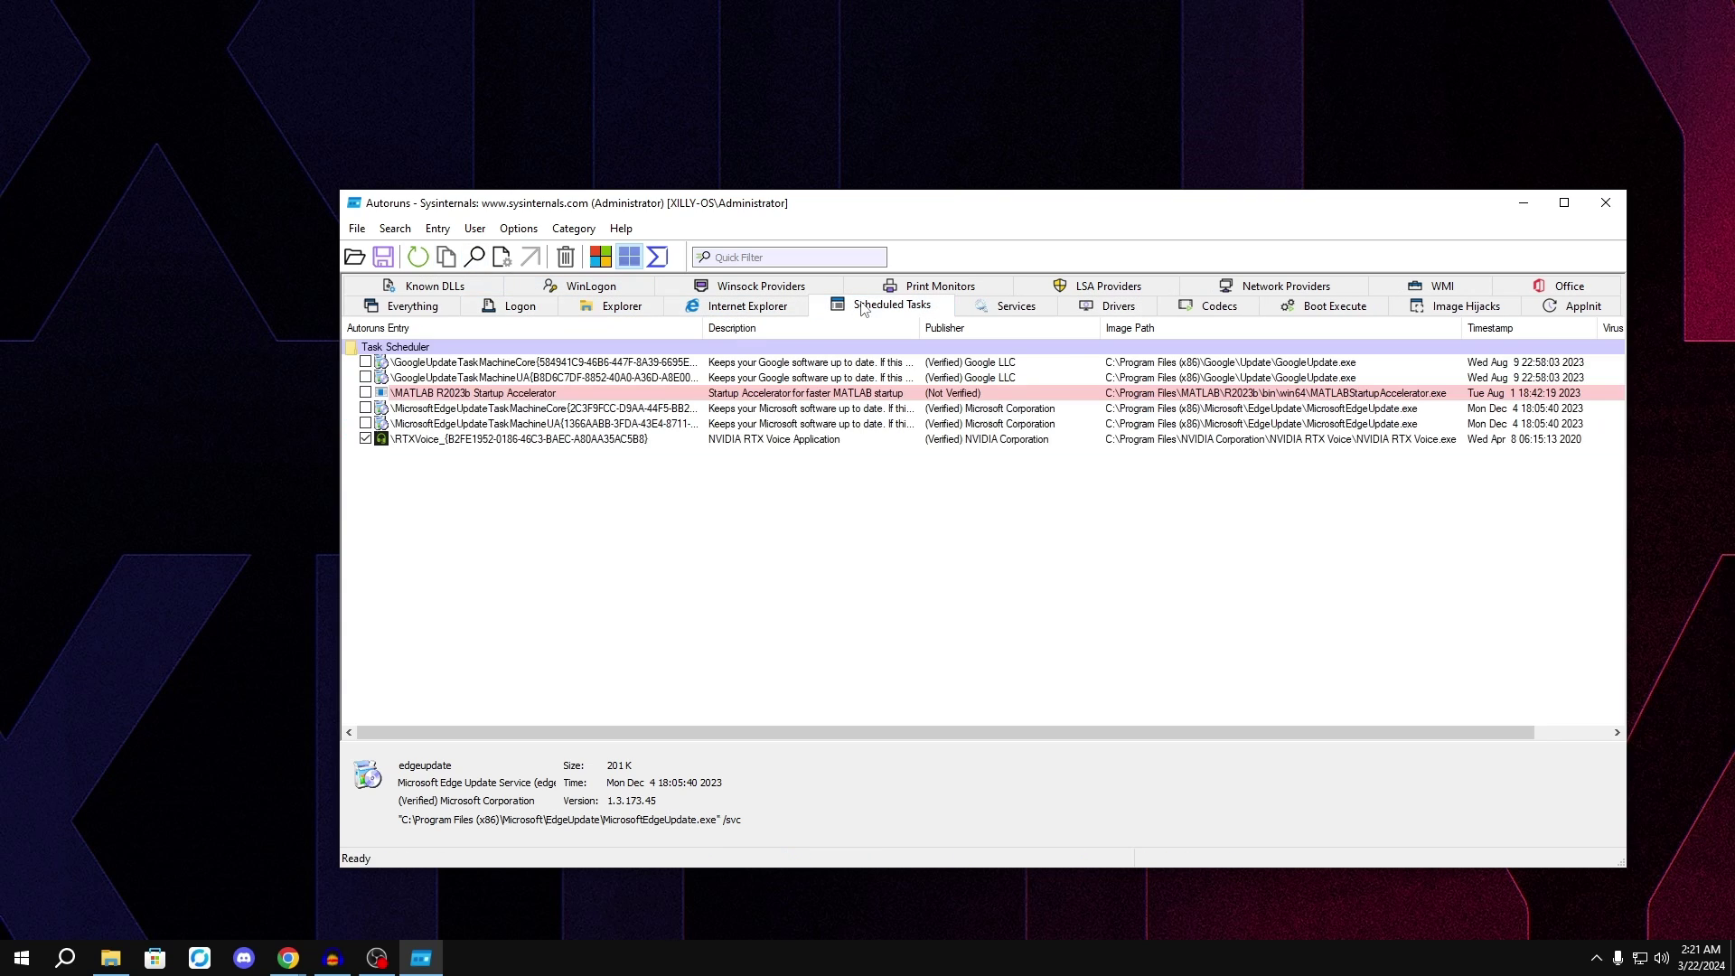
left_click(1012, 305)
left_click(914, 312)
Close Autoruns and run Tweak power.cmd from 4. PowerPlan as administrator until All done.
key("alt+F4")
left_click(408, 314)
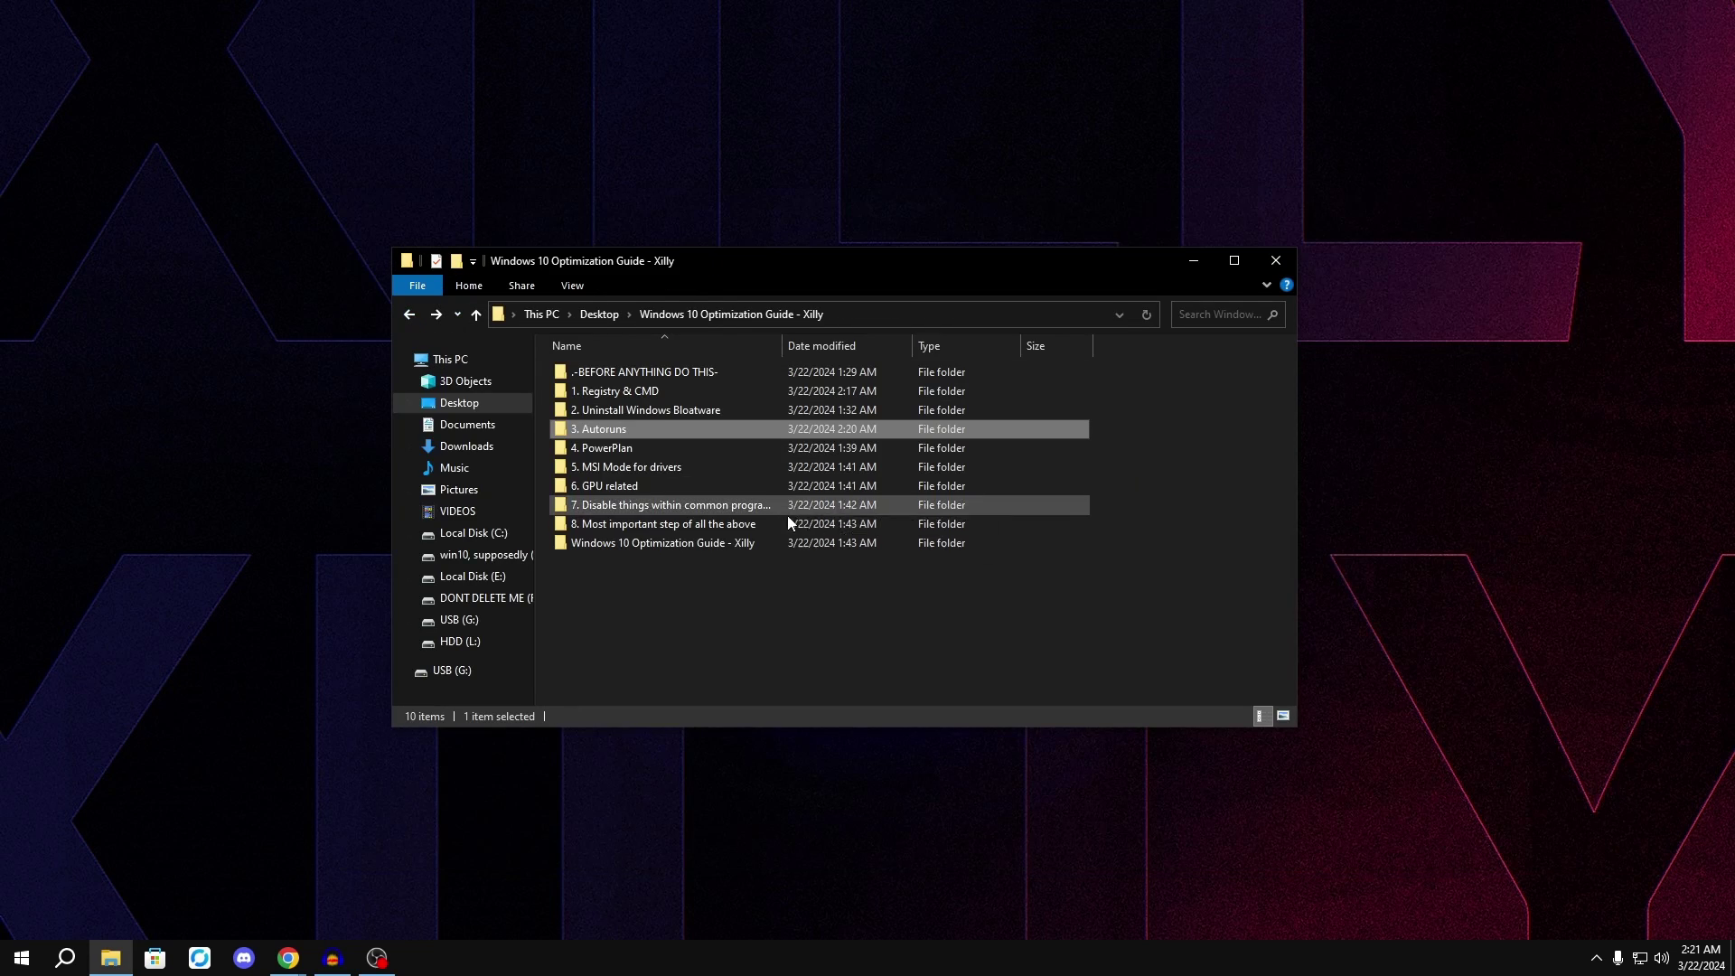
double_click(618, 449)
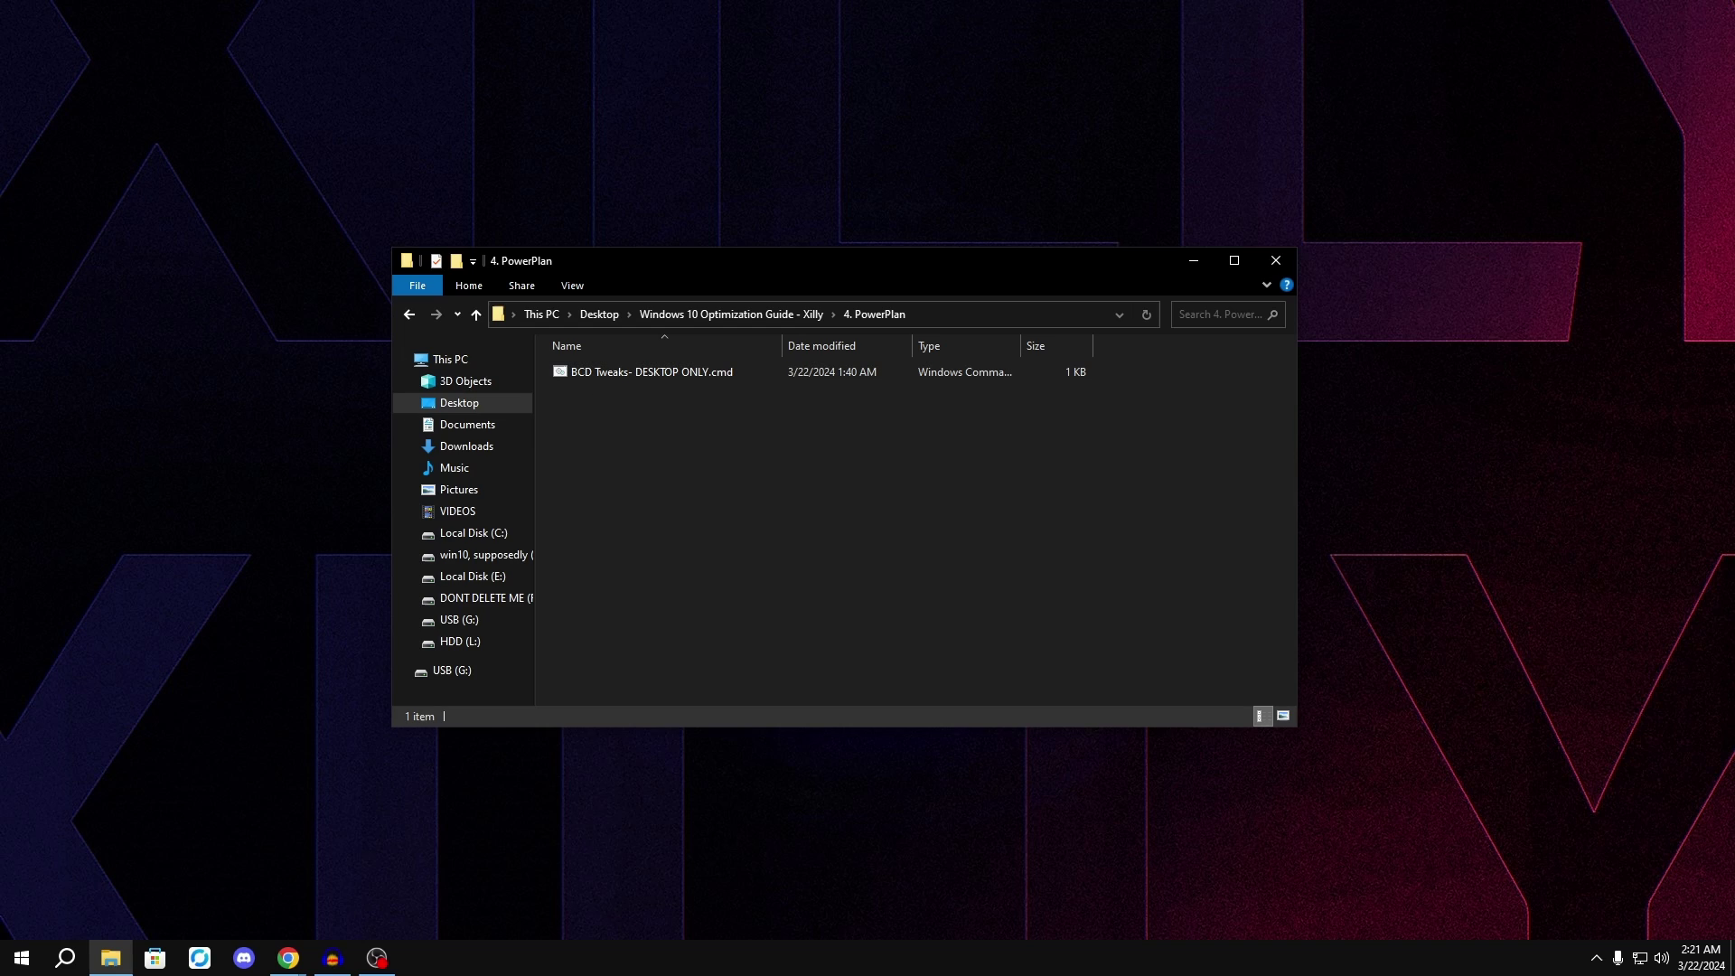
left_click(625, 405)
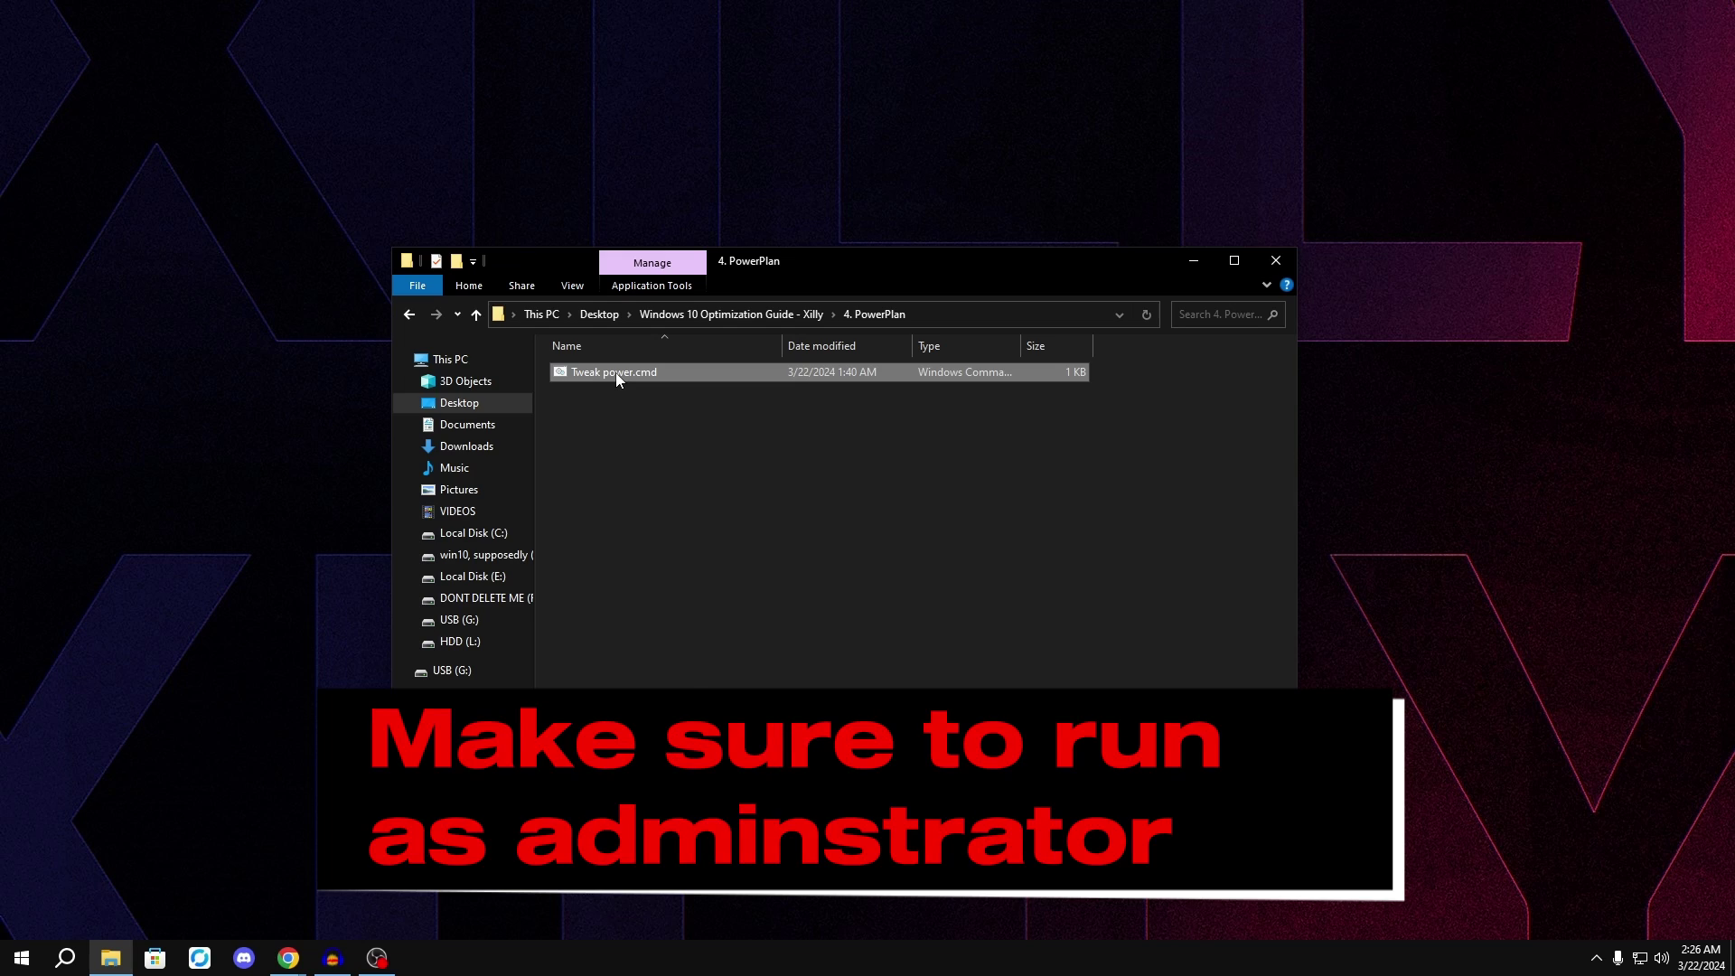
right_click(617, 378)
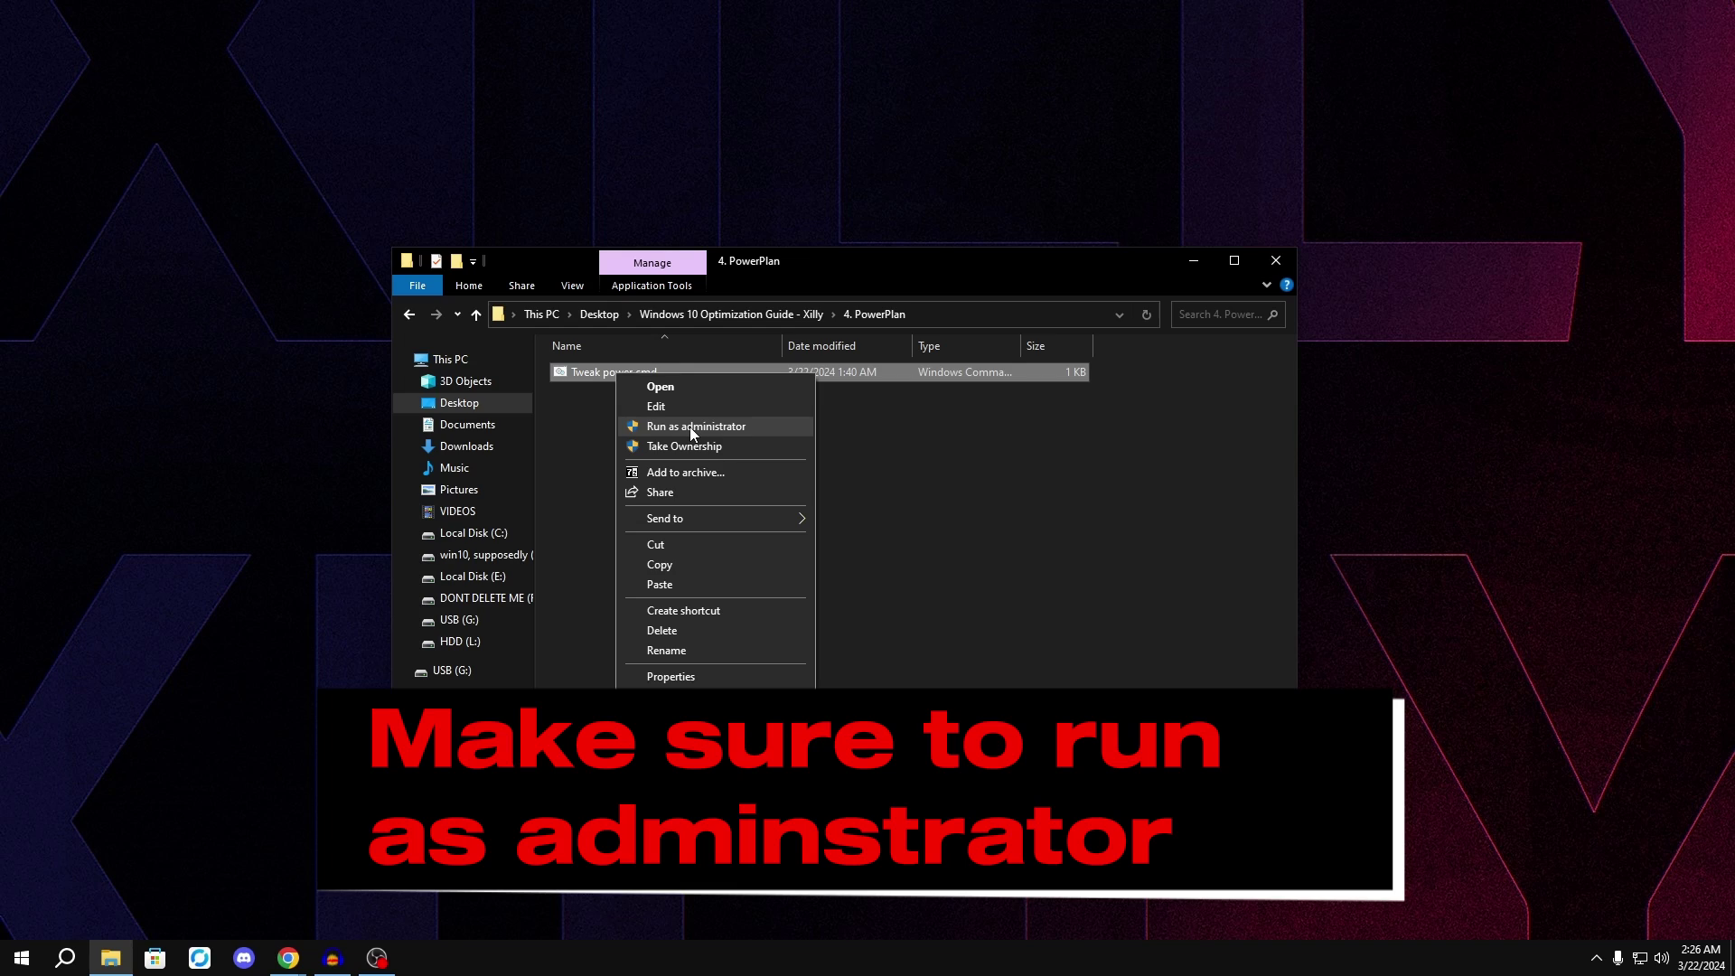
left_click(690, 427)
left_click_drag(128, 41, 326, 167)
key("Return")
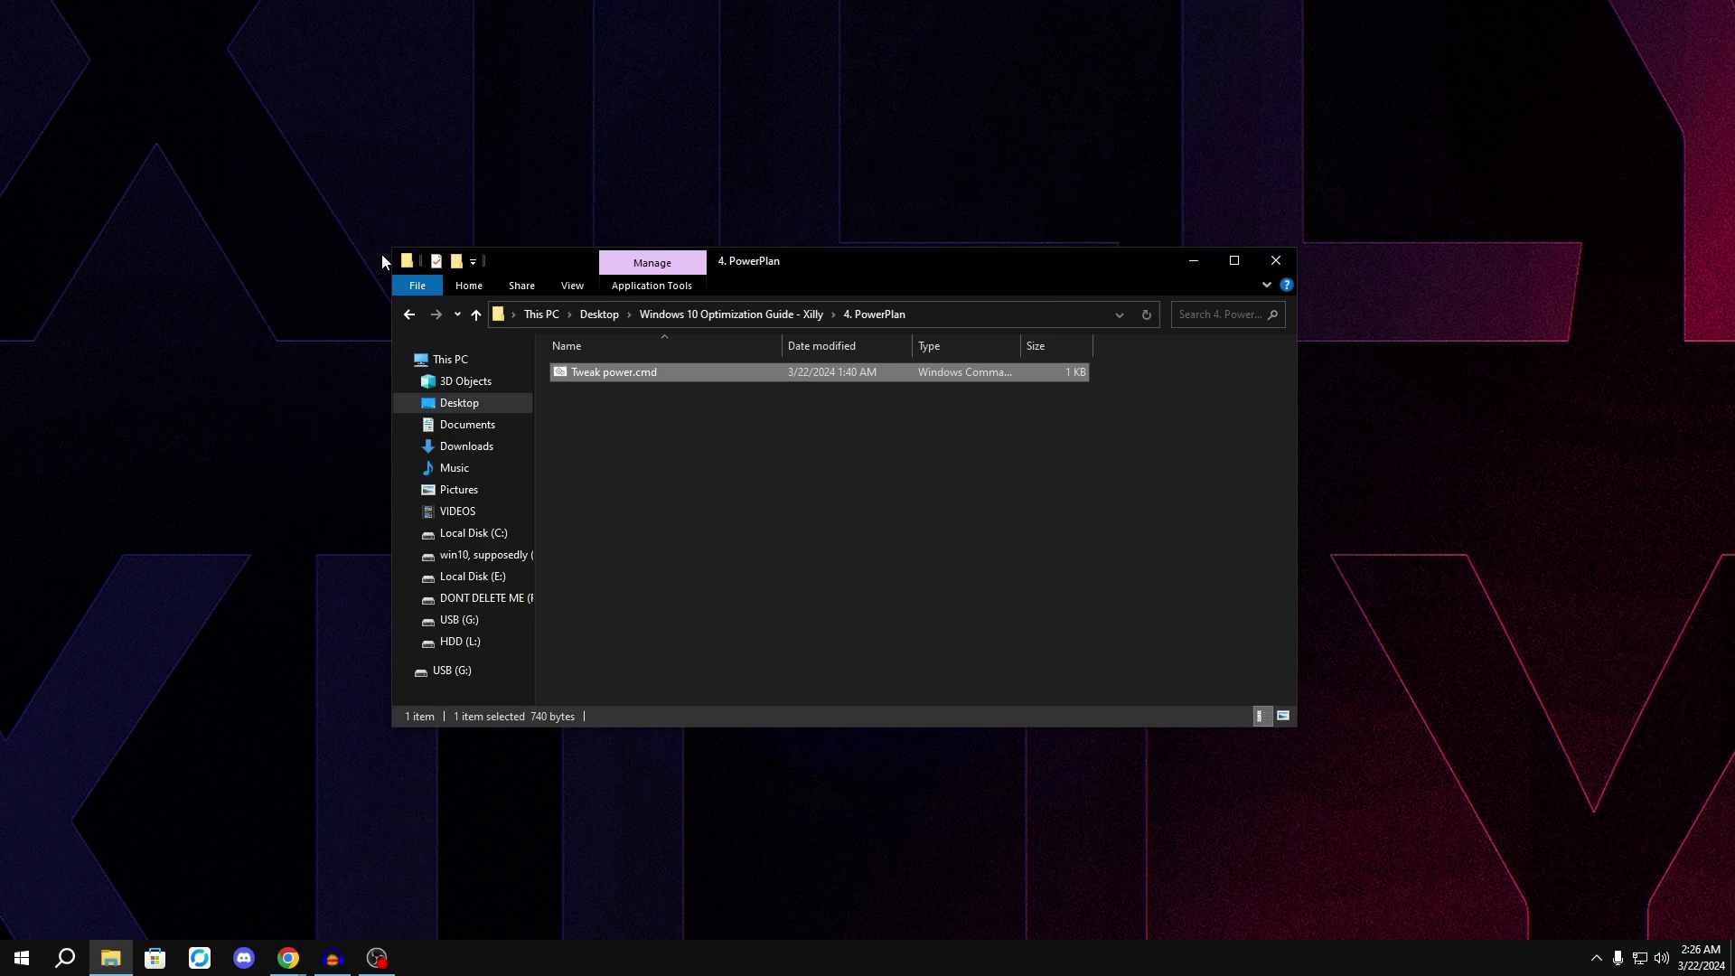
key("super")
type("power")
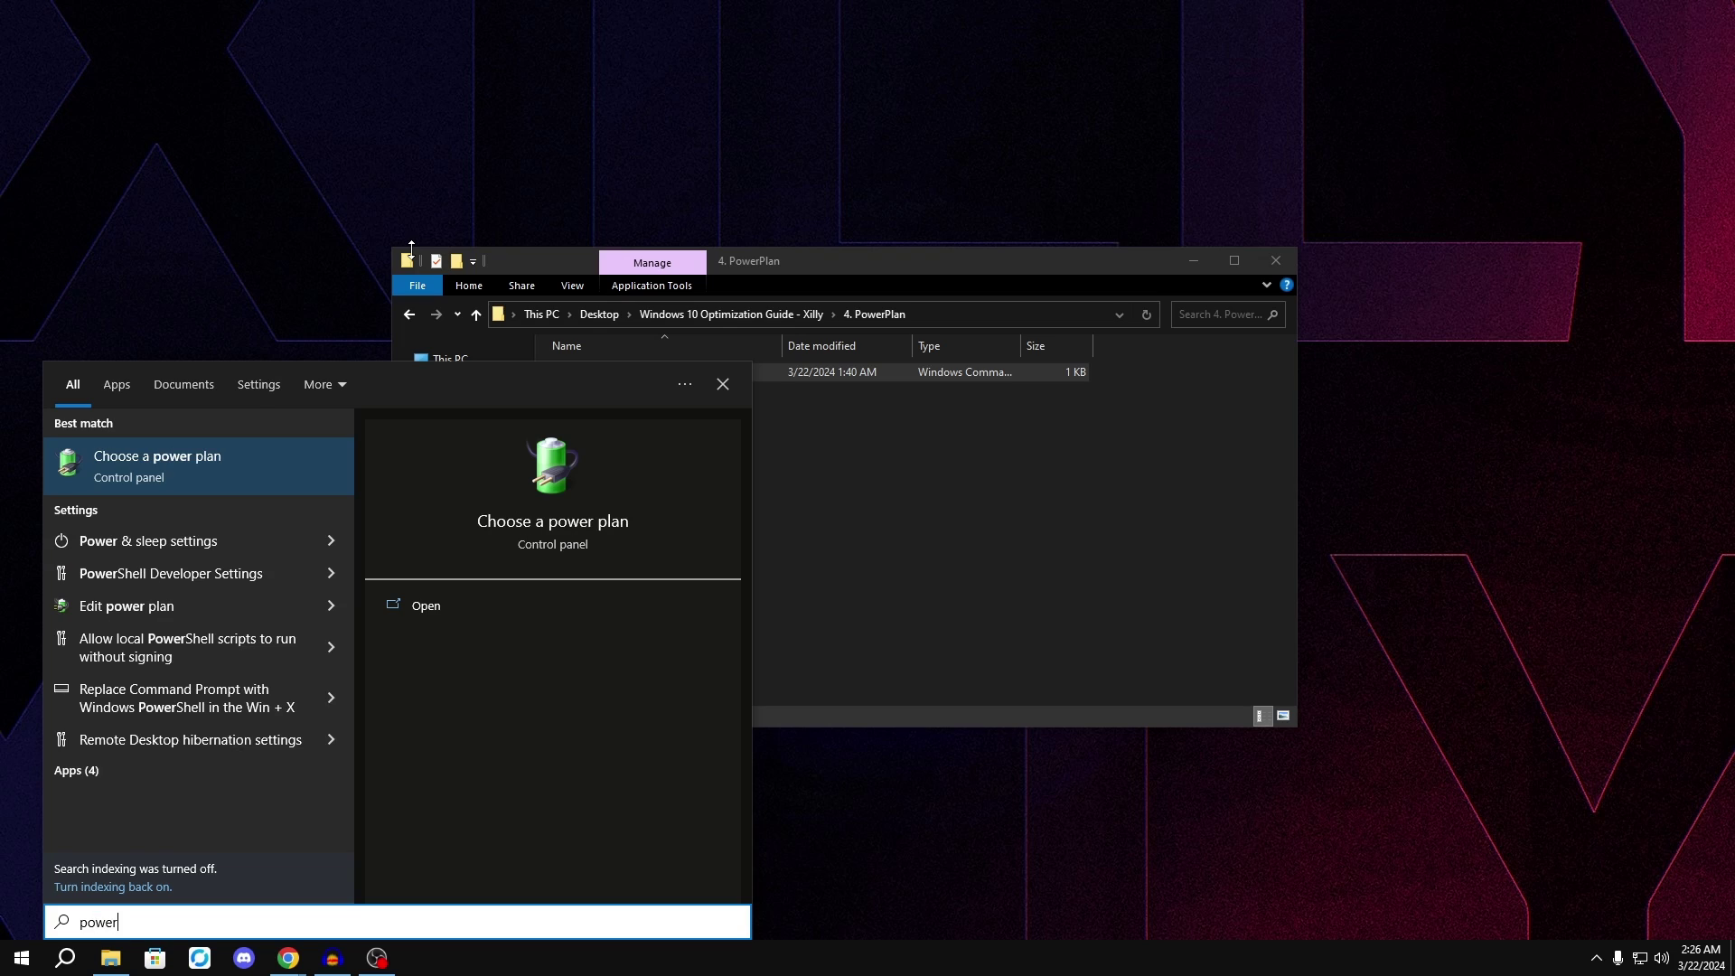
left_click(218, 478)
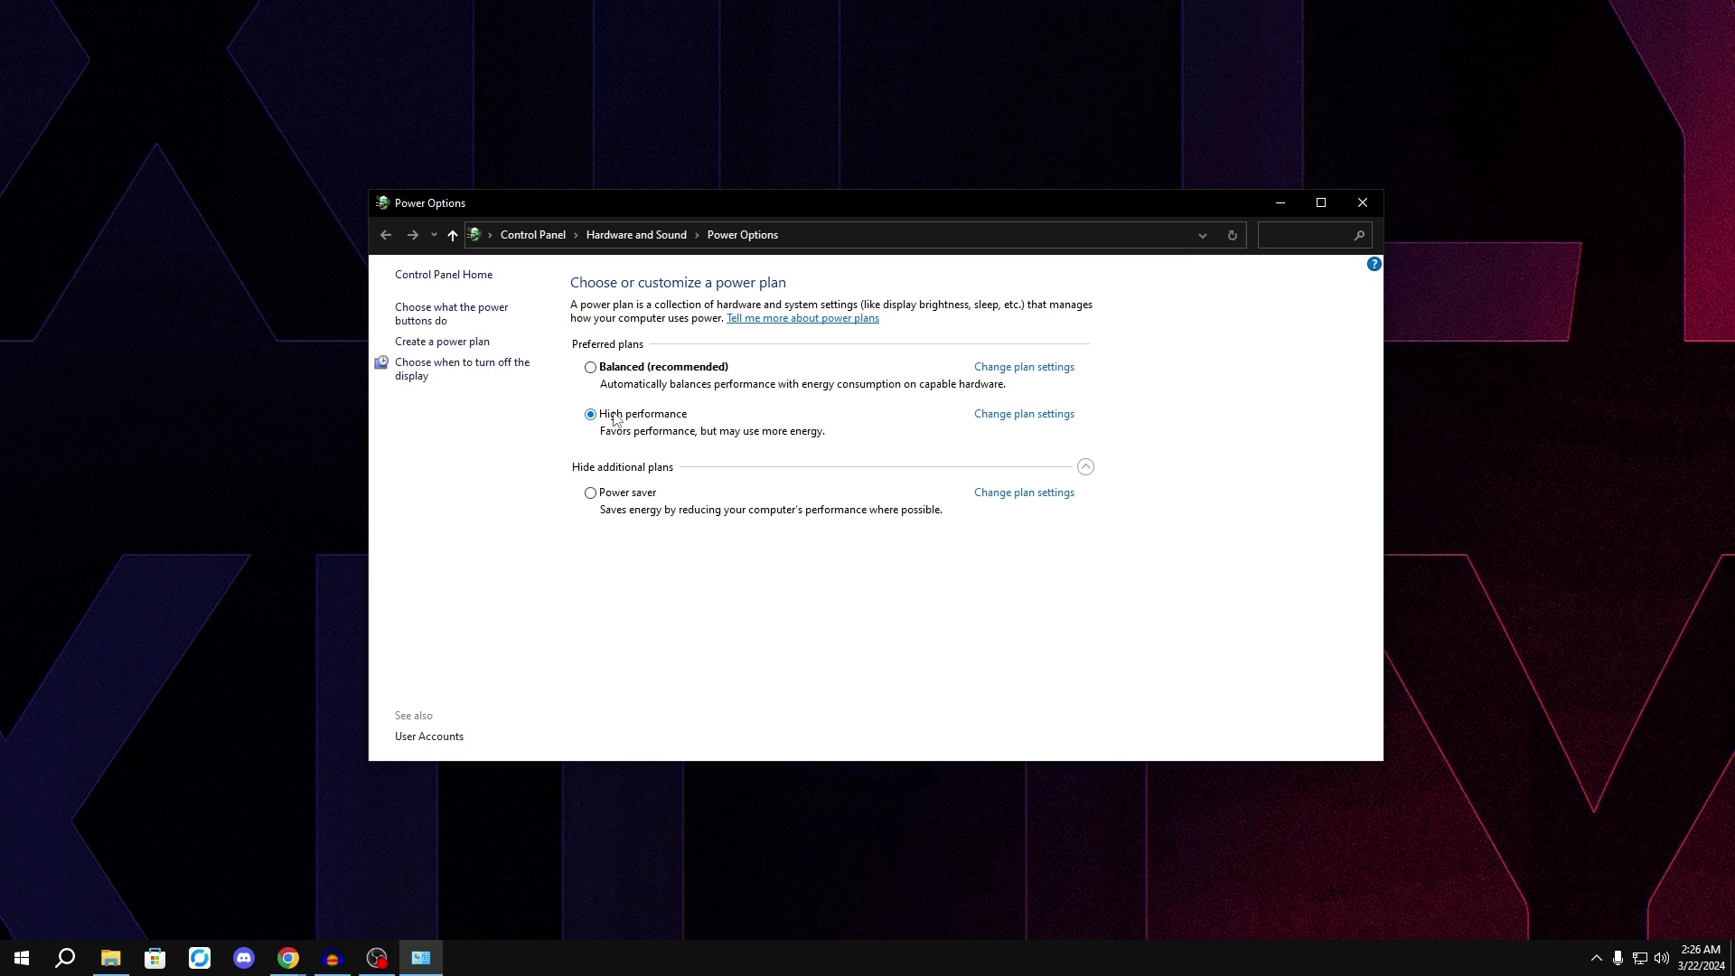
Close the power options window and open the '5. MSI Mode for drivers' folder.
key("alt+F4")
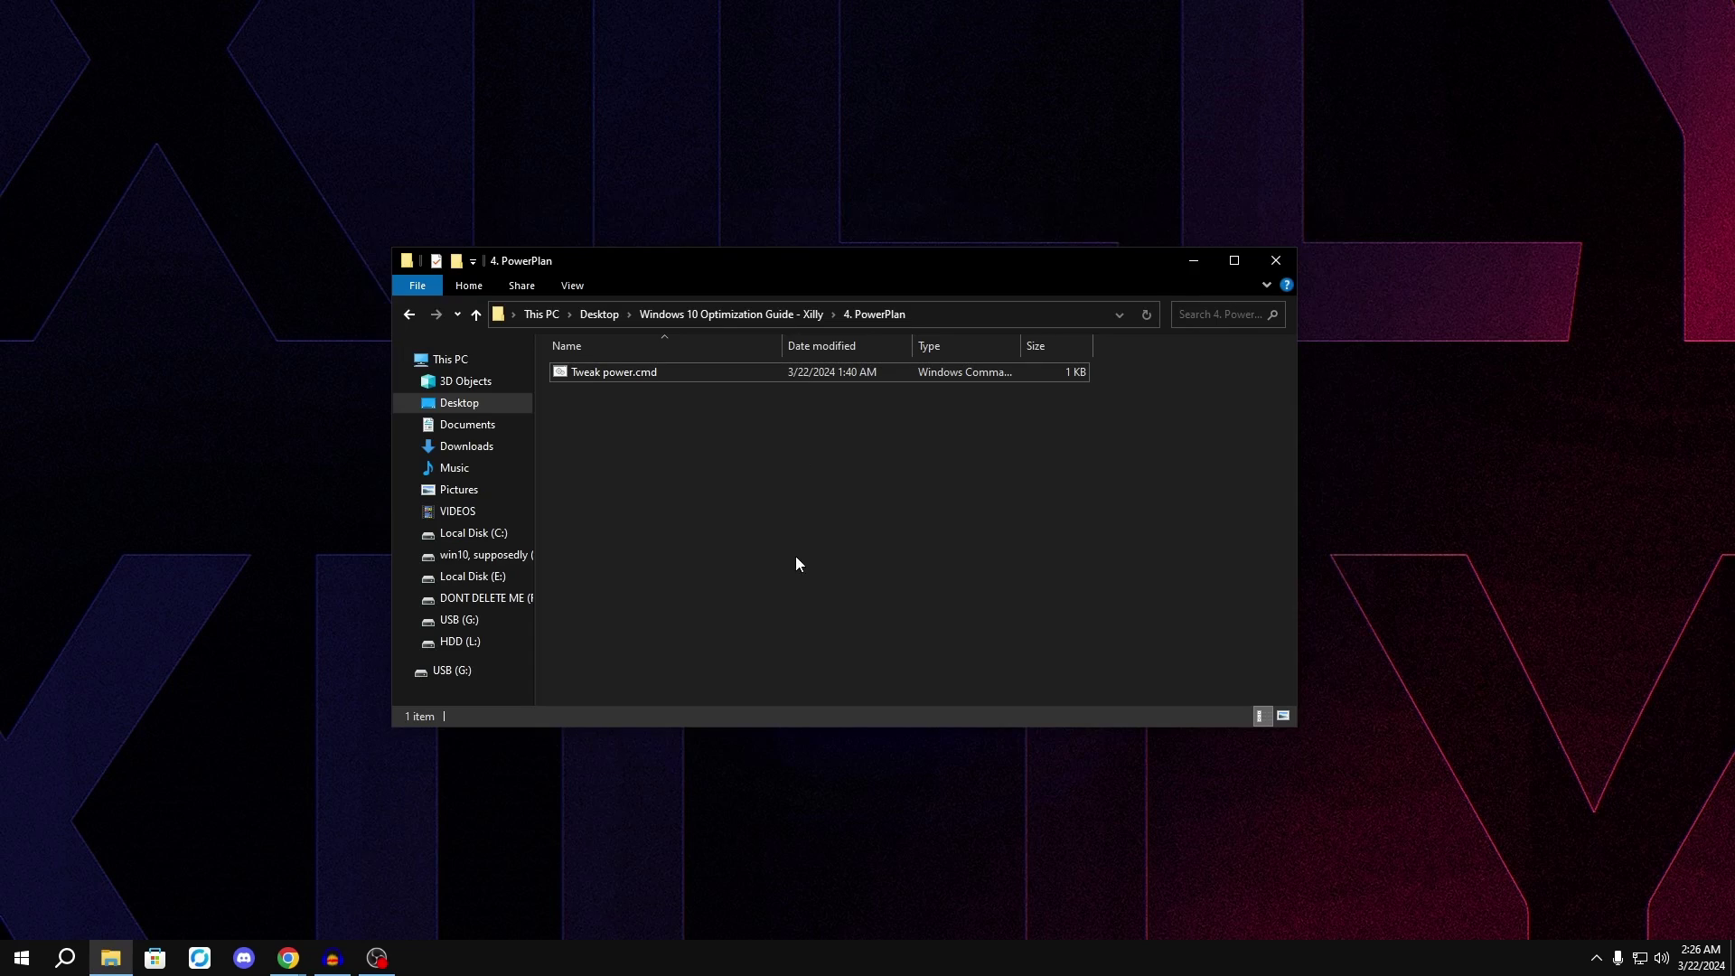
right_click(719, 958)
left_click(861, 567)
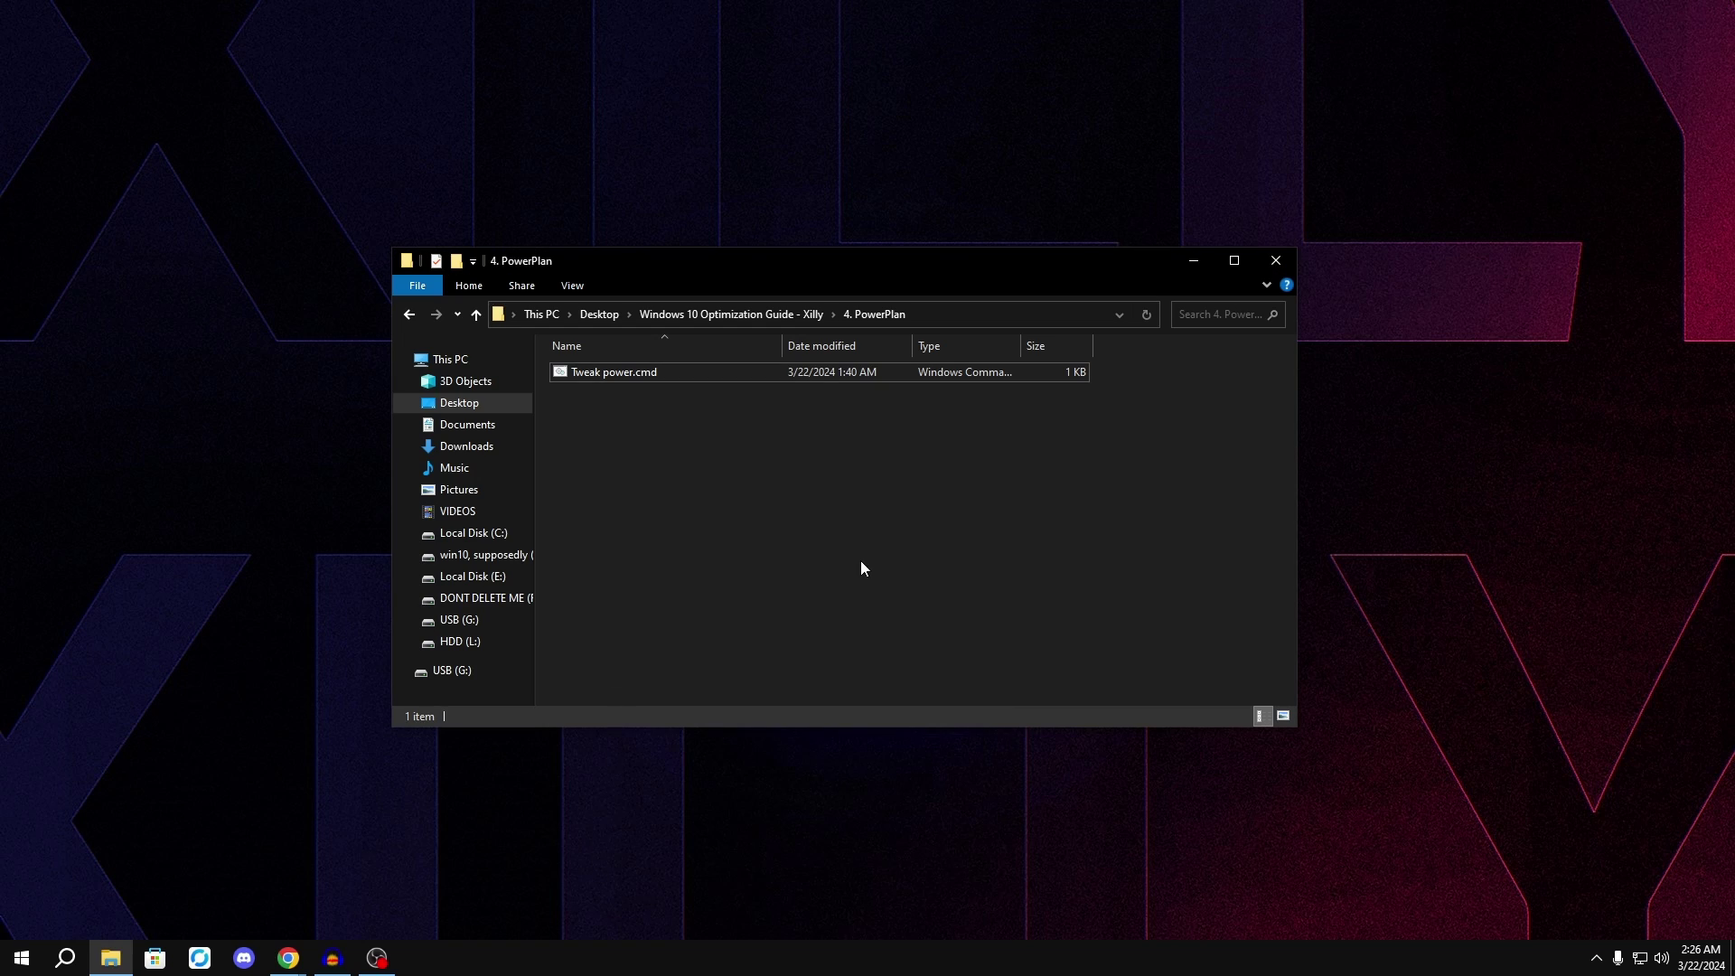
left_click(408, 314)
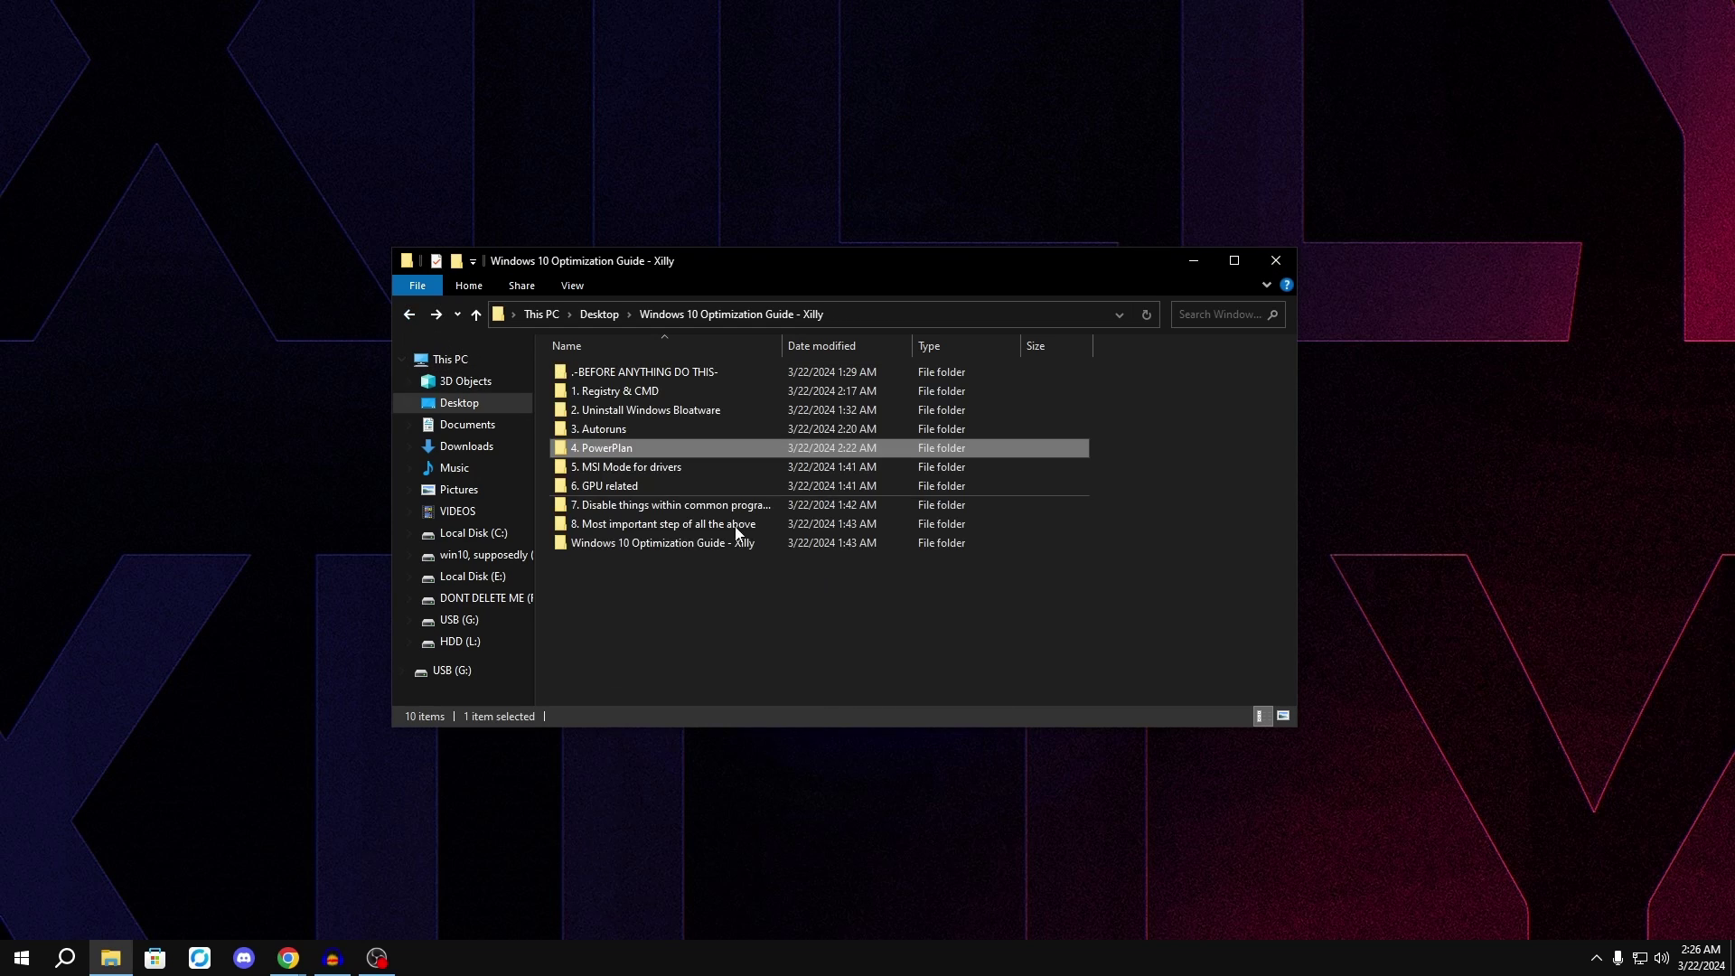
double_click(618, 467)
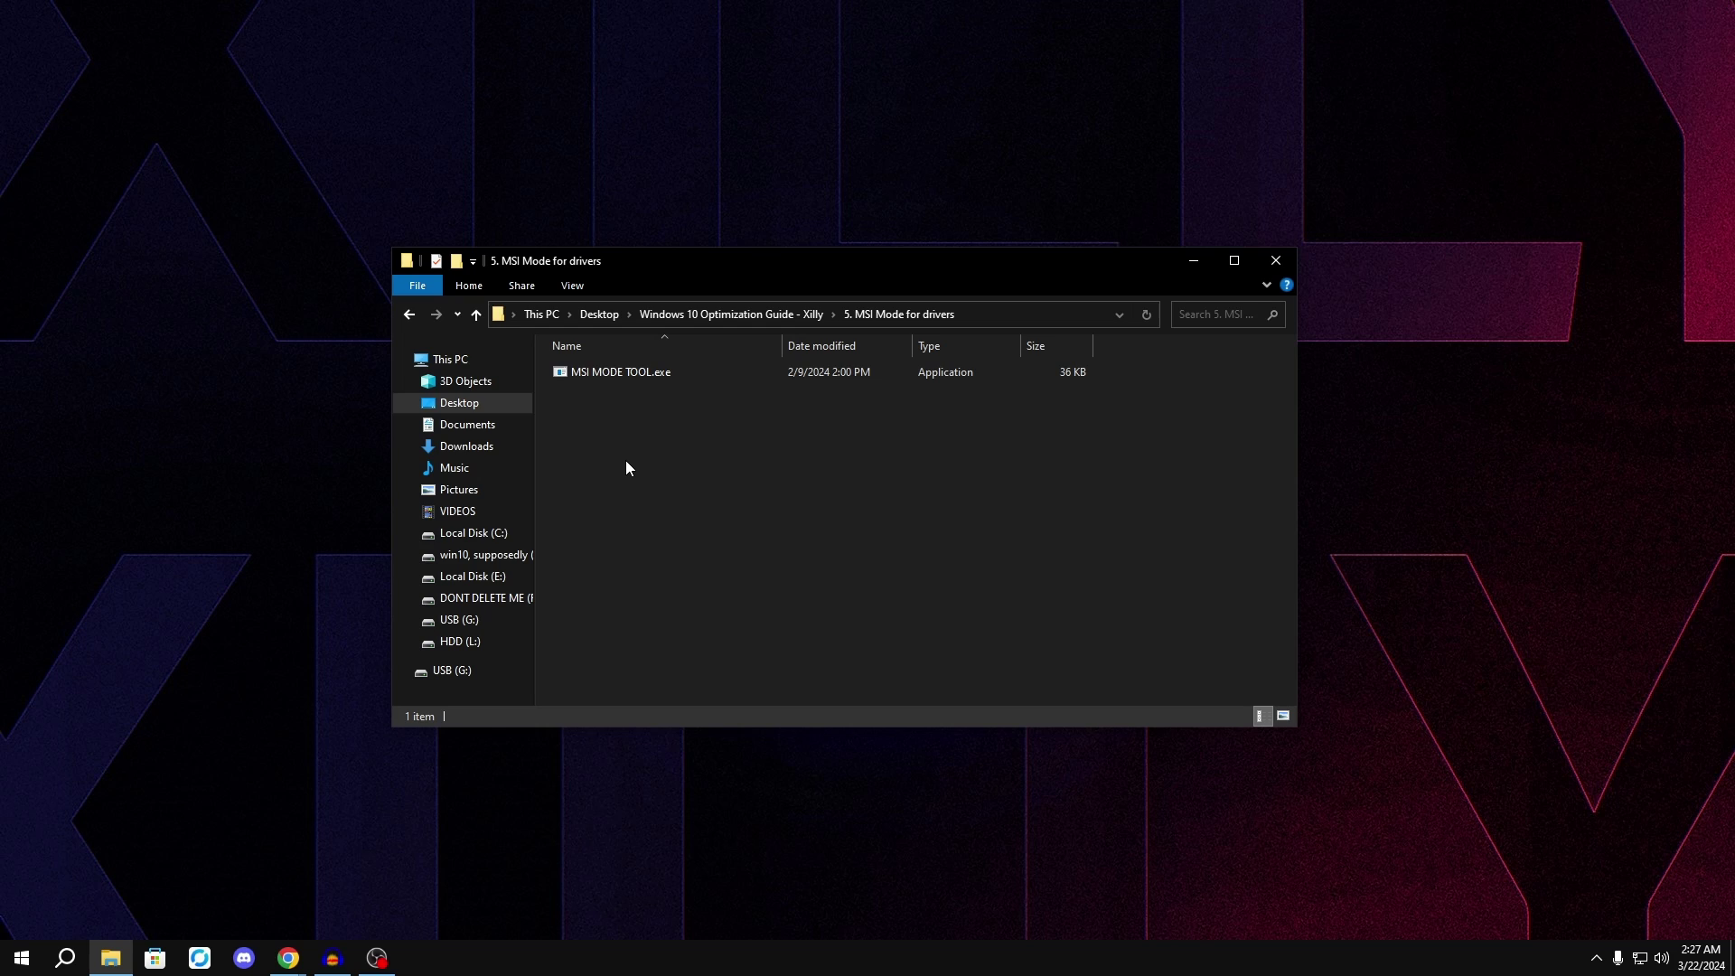
Run MSI MODE TOOL.exe and confirm the GTX 1650 uses MSI with Undefined interrupt priority.
double_click(632, 371)
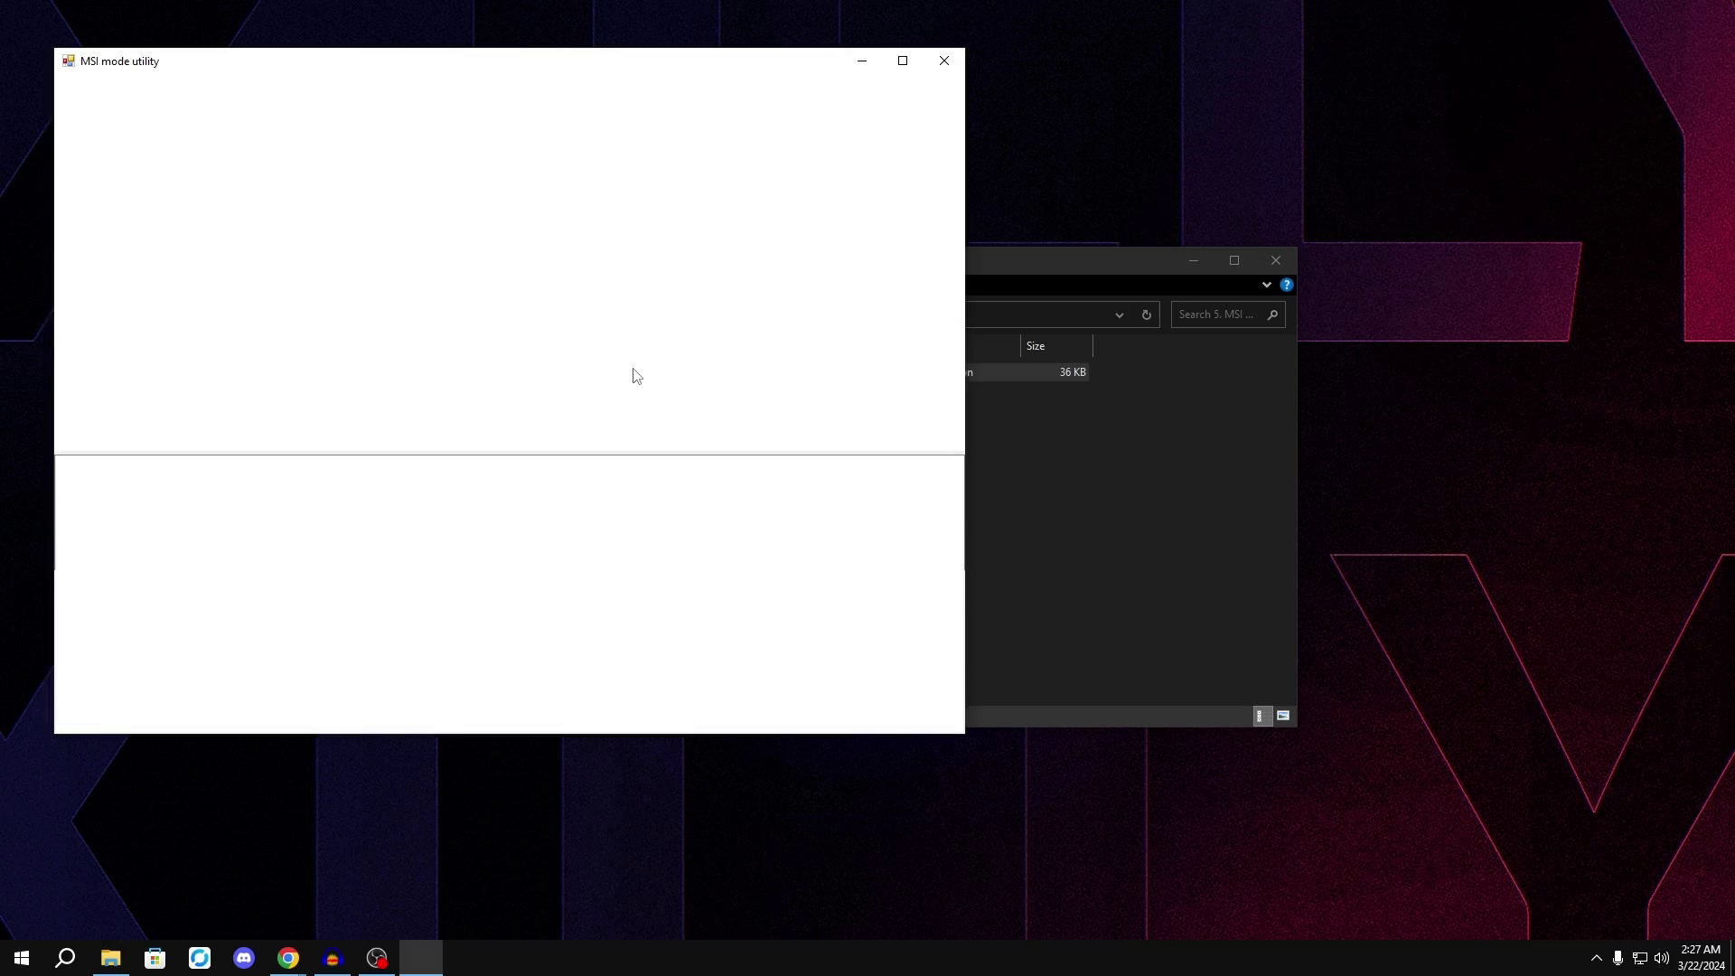
left_click_drag(253, 69, 589, 144)
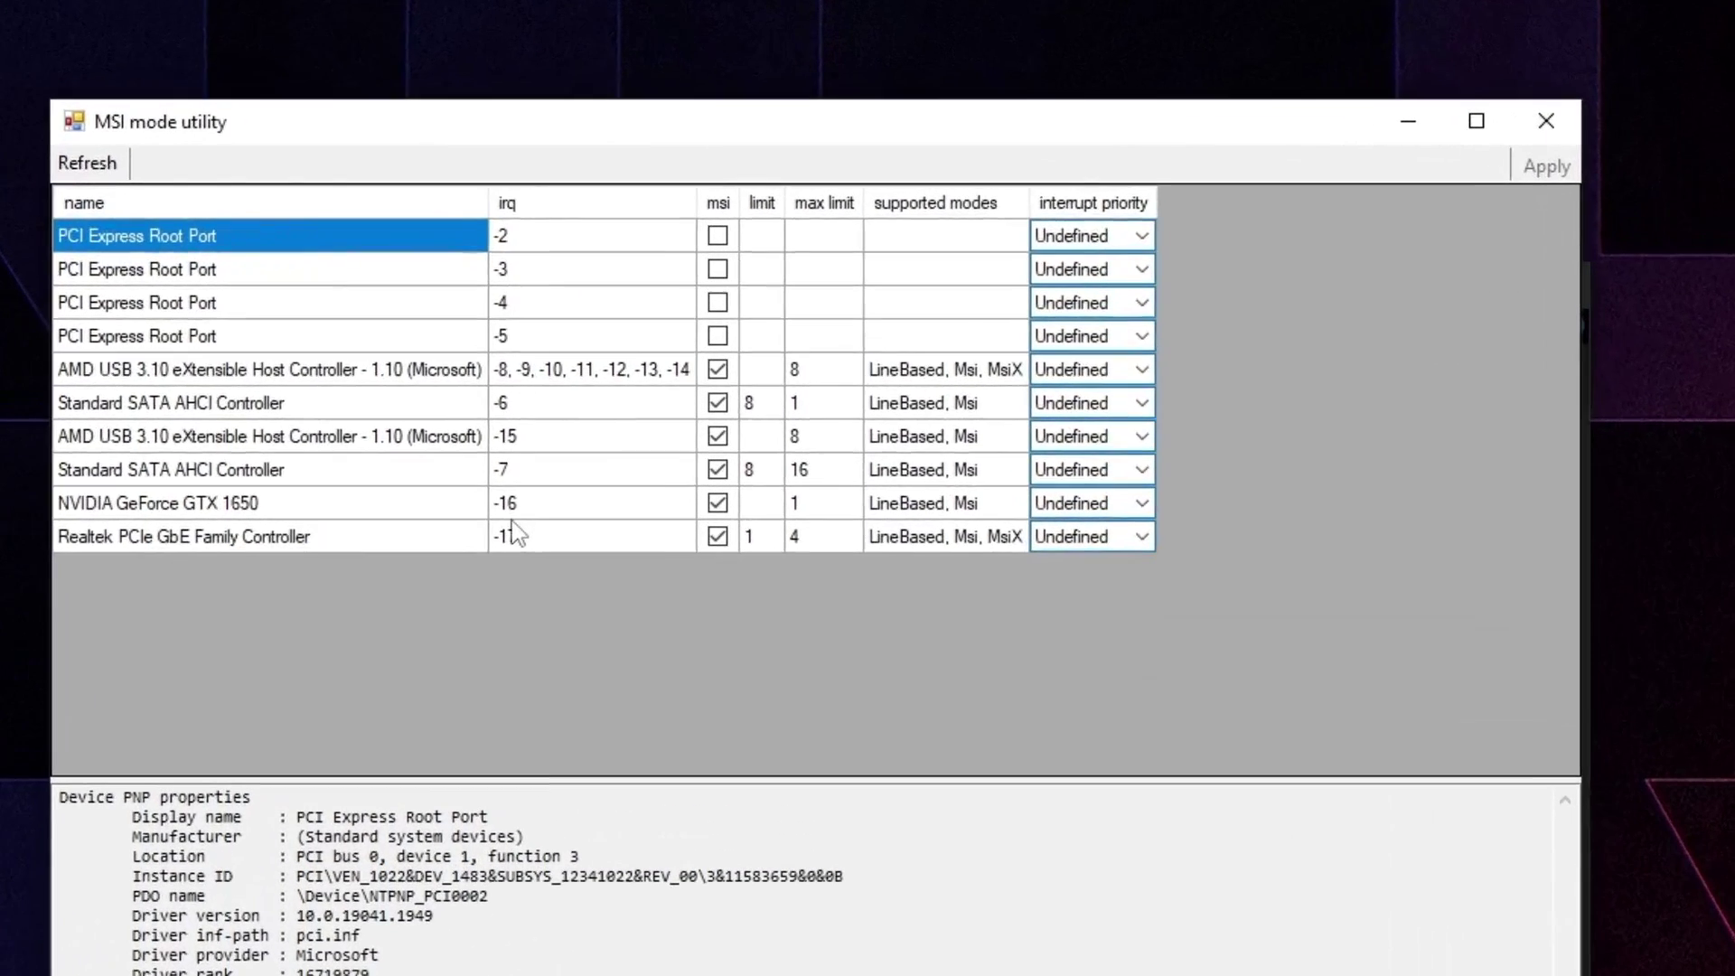
left_click(580, 344)
left_click(521, 364)
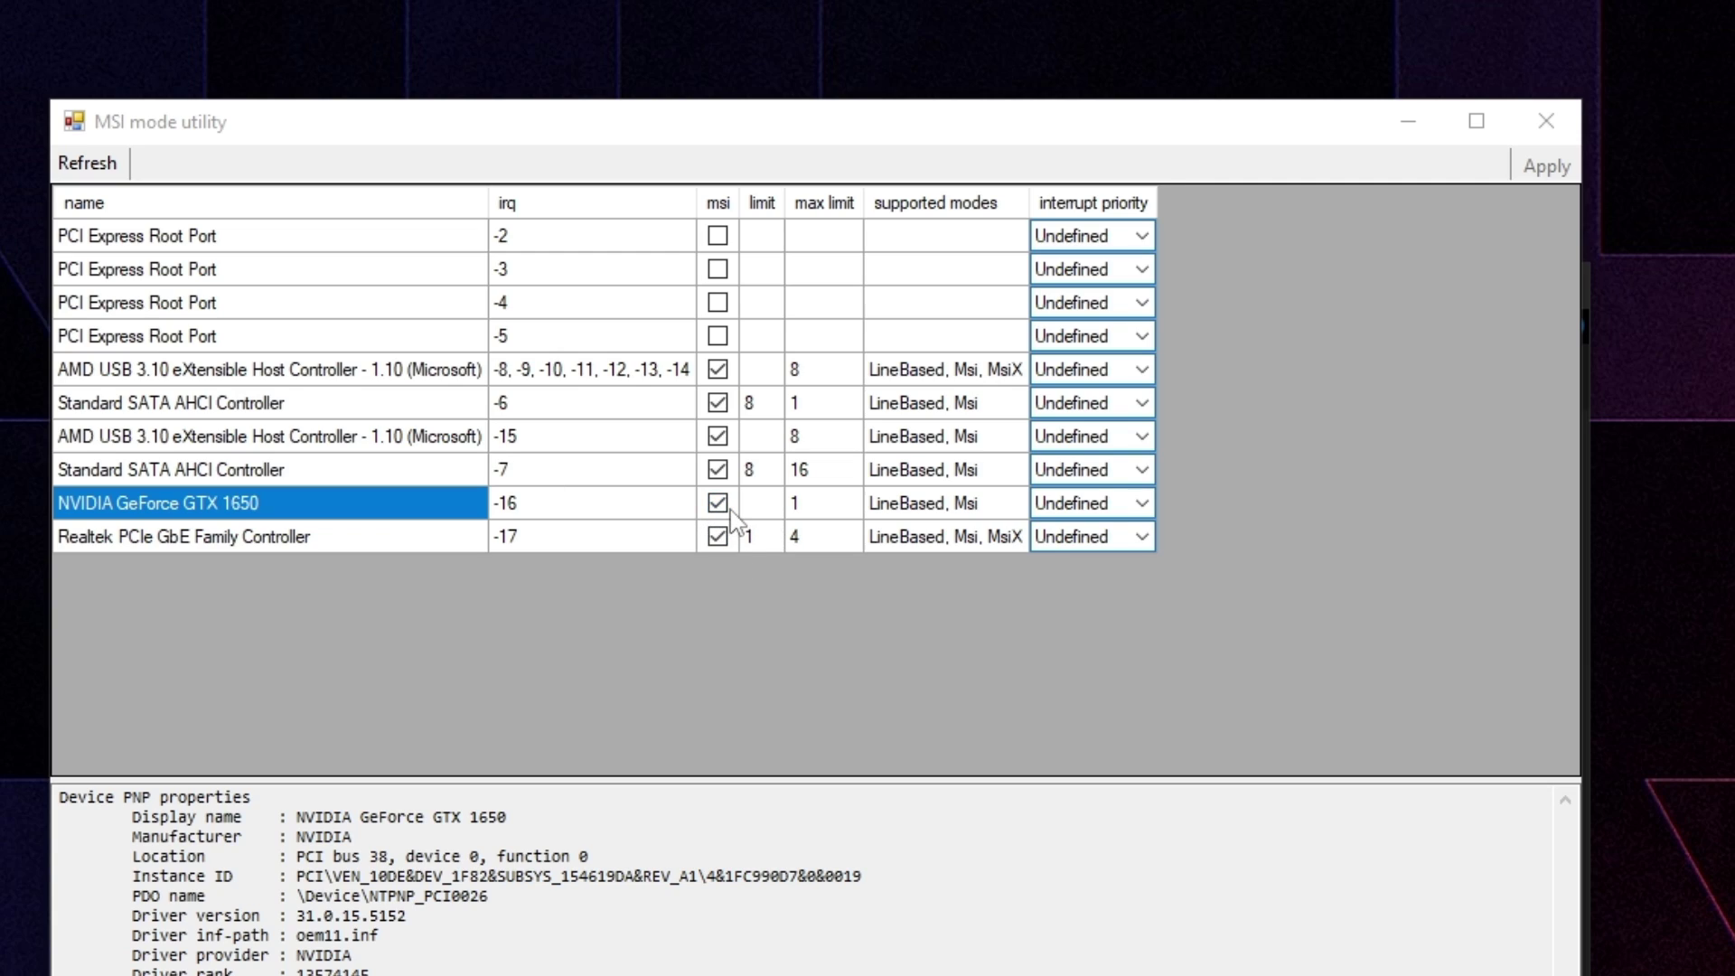
left_click(1093, 504)
left_click(1068, 529)
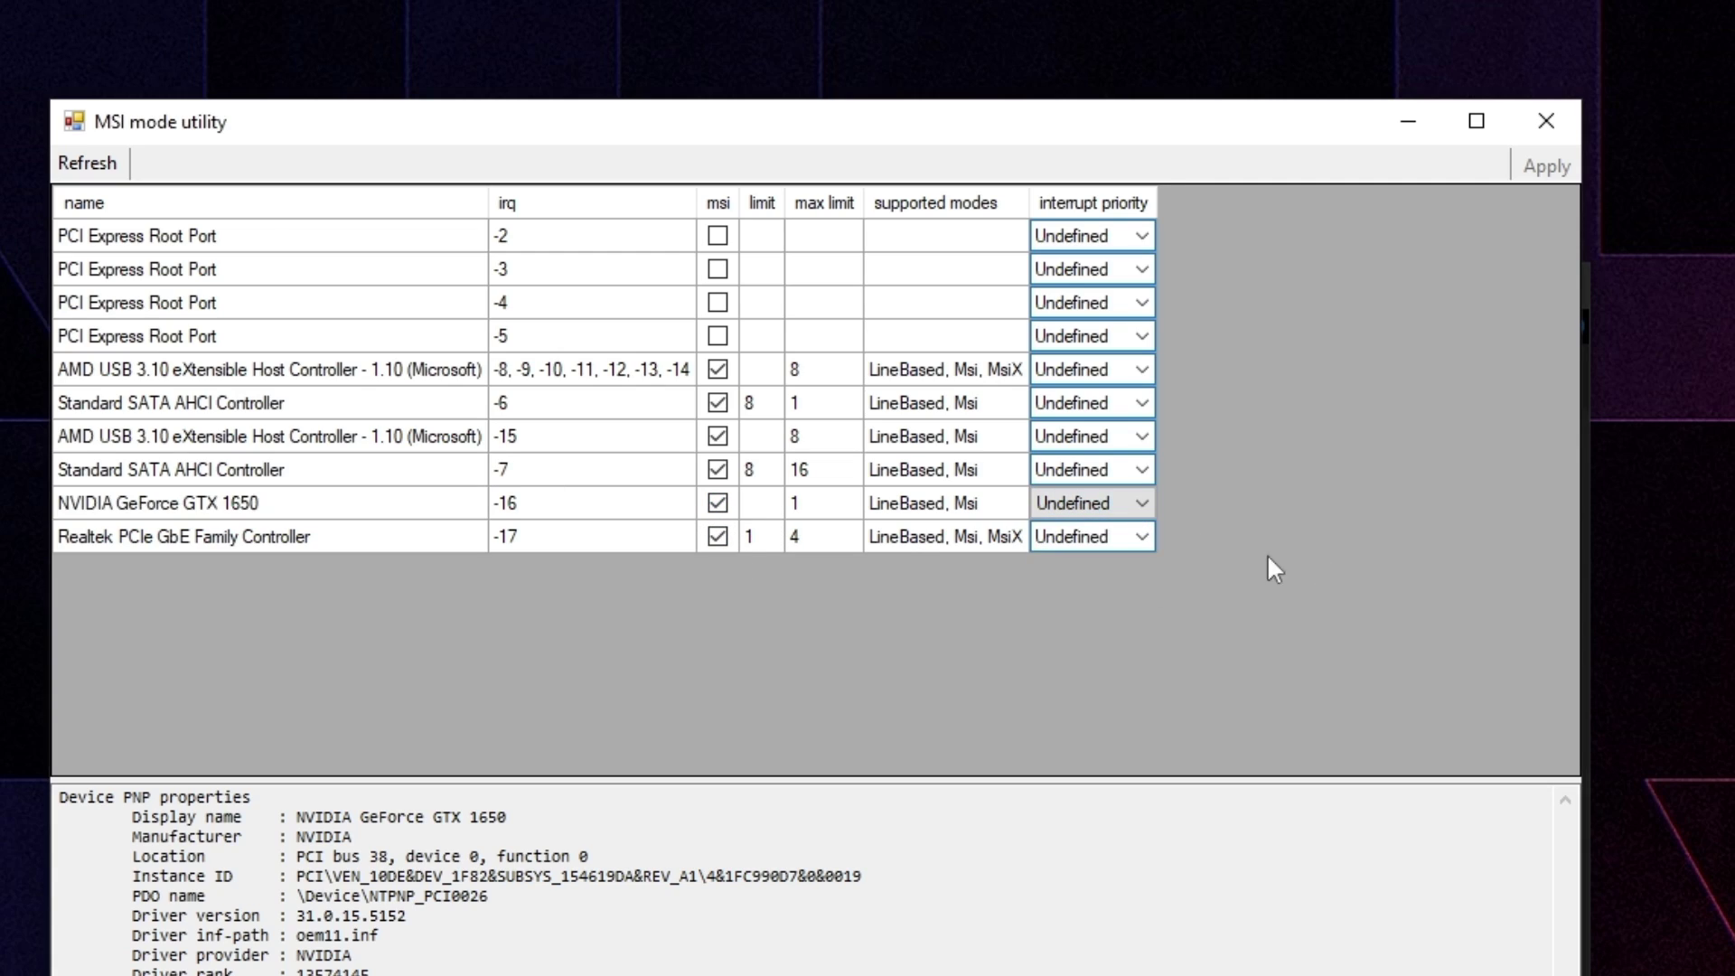
Refresh the device list, check the Realtek network controller, then close the utility and return to the guide folder.
left_click(112, 171)
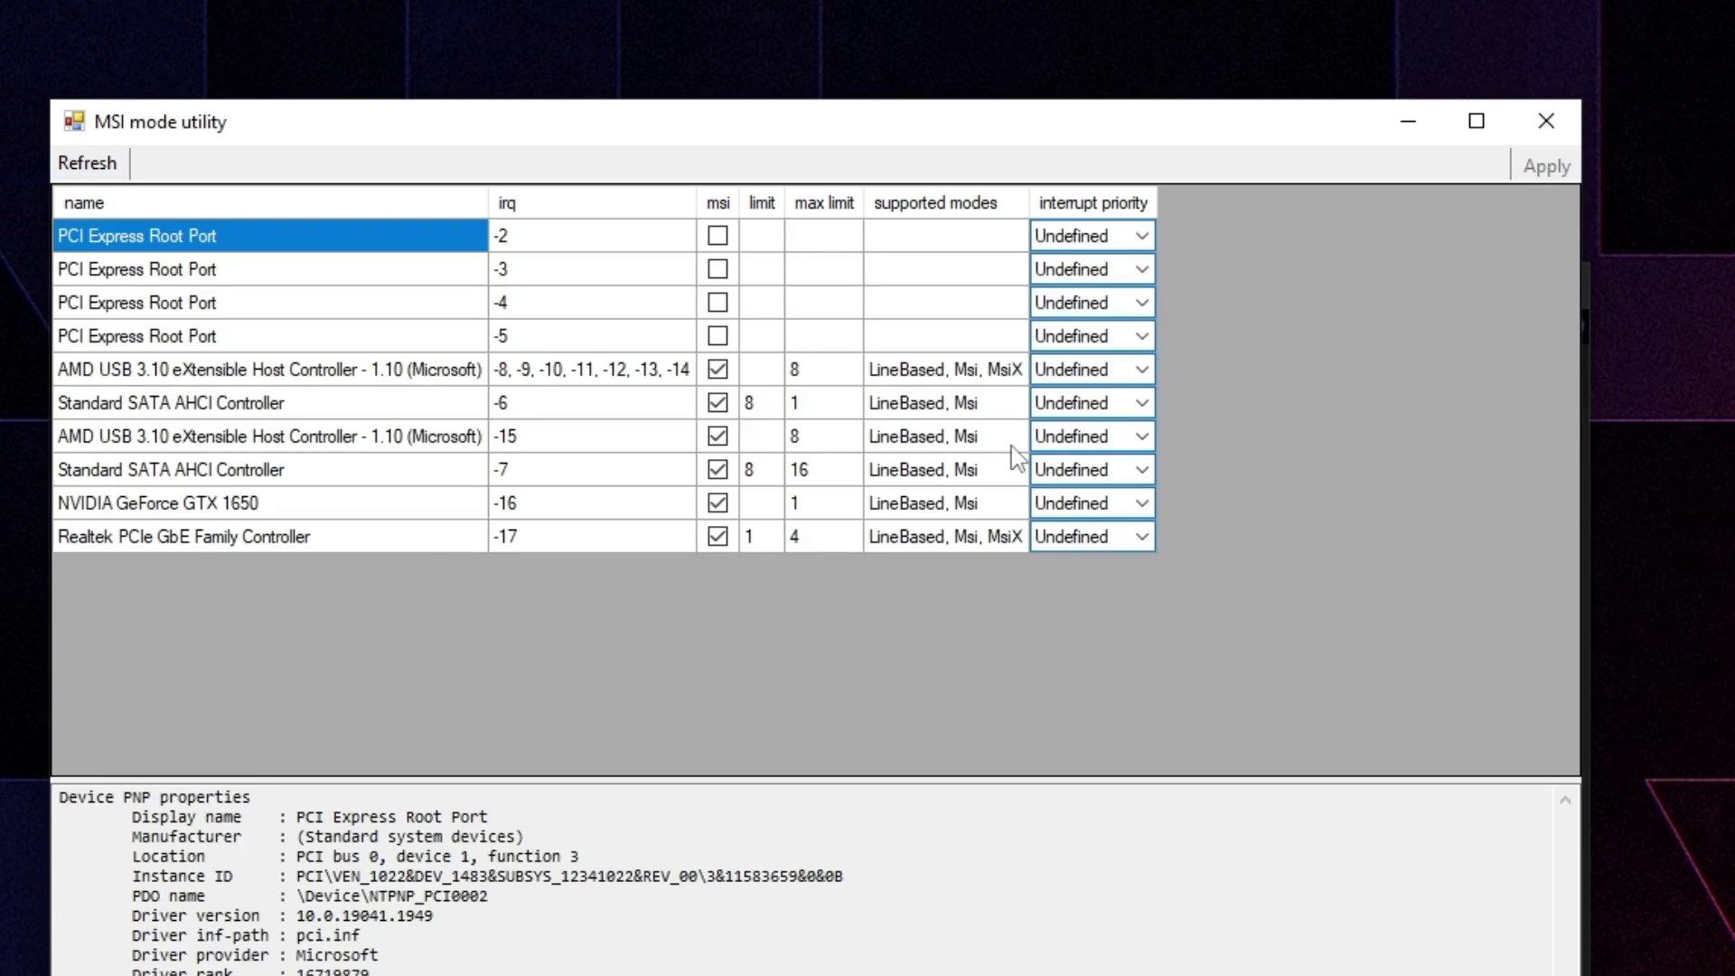
left_click(441, 539)
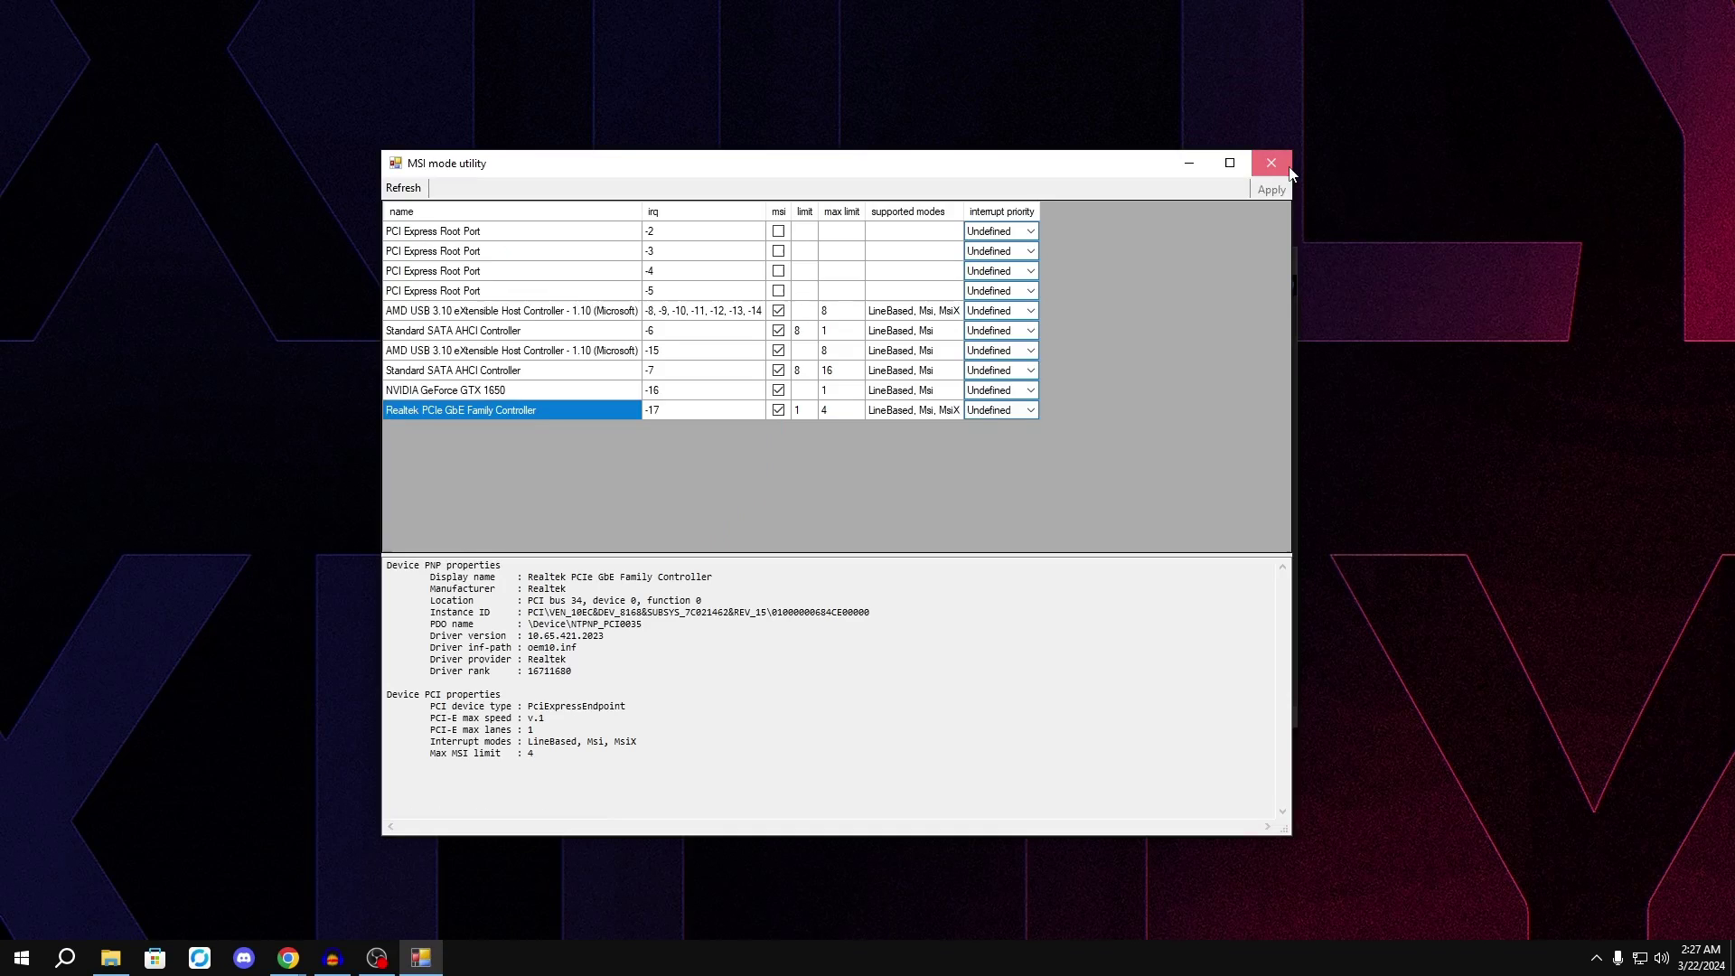
left_click(1288, 168)
left_click(408, 313)
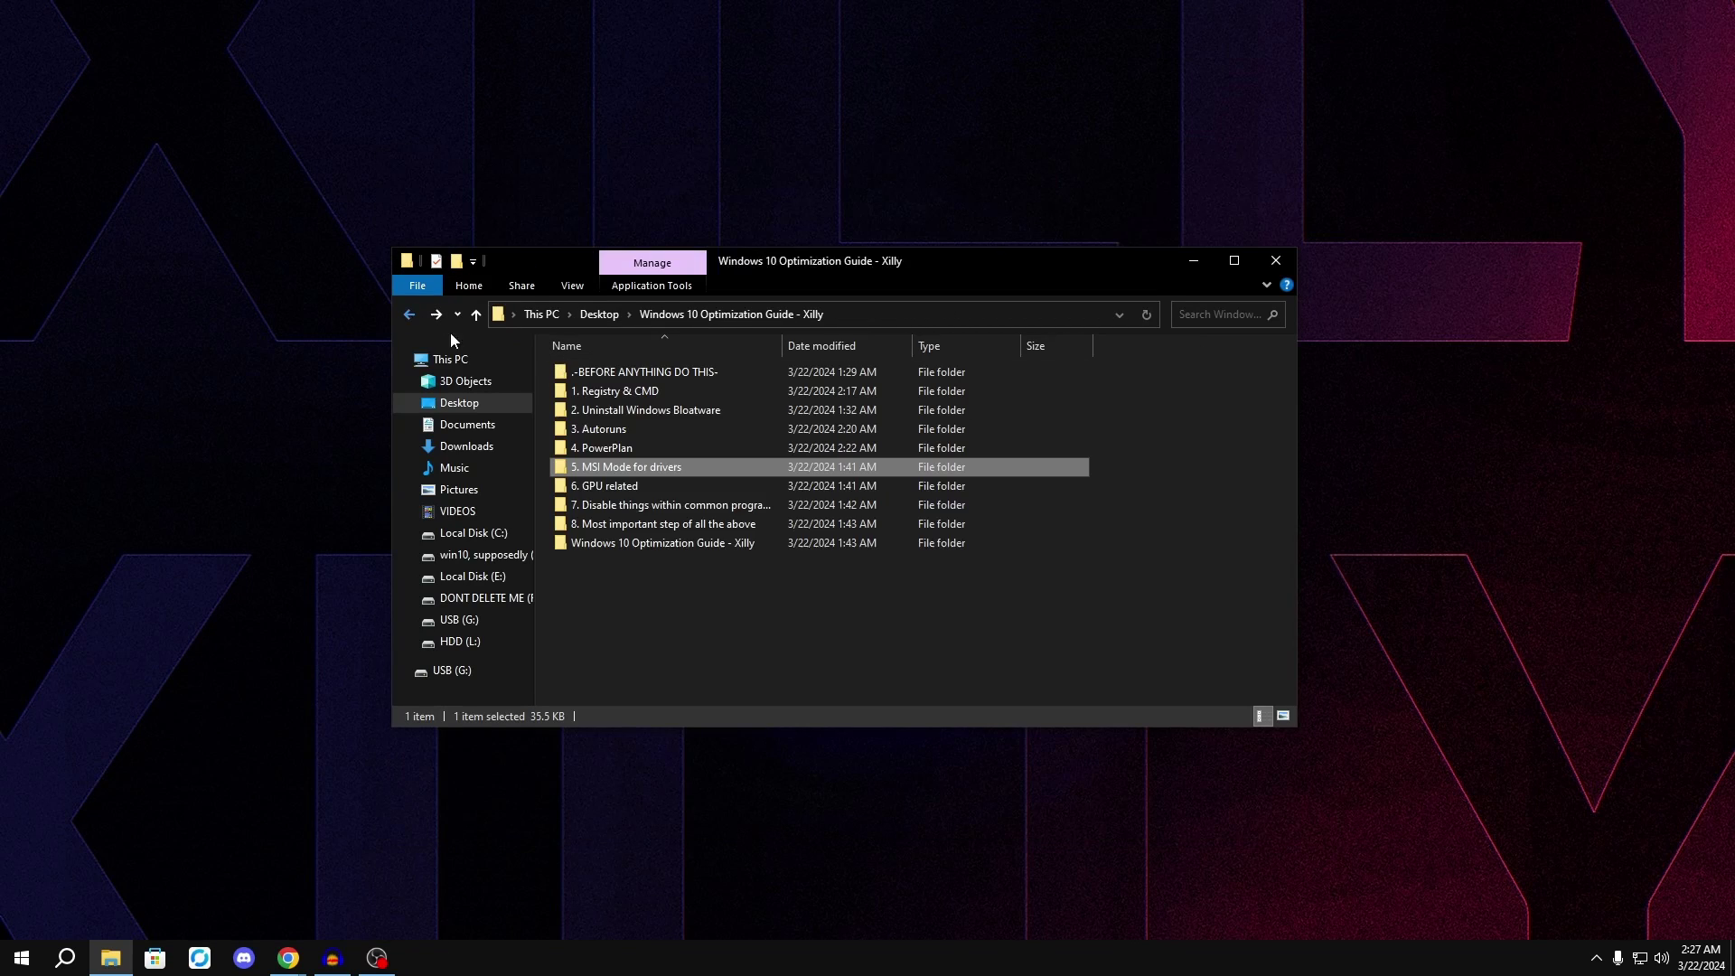
Look through '6. GPU related' and its NVIDIA subfolder, then open '7. Disable things within common programs'.
double_click(614, 488)
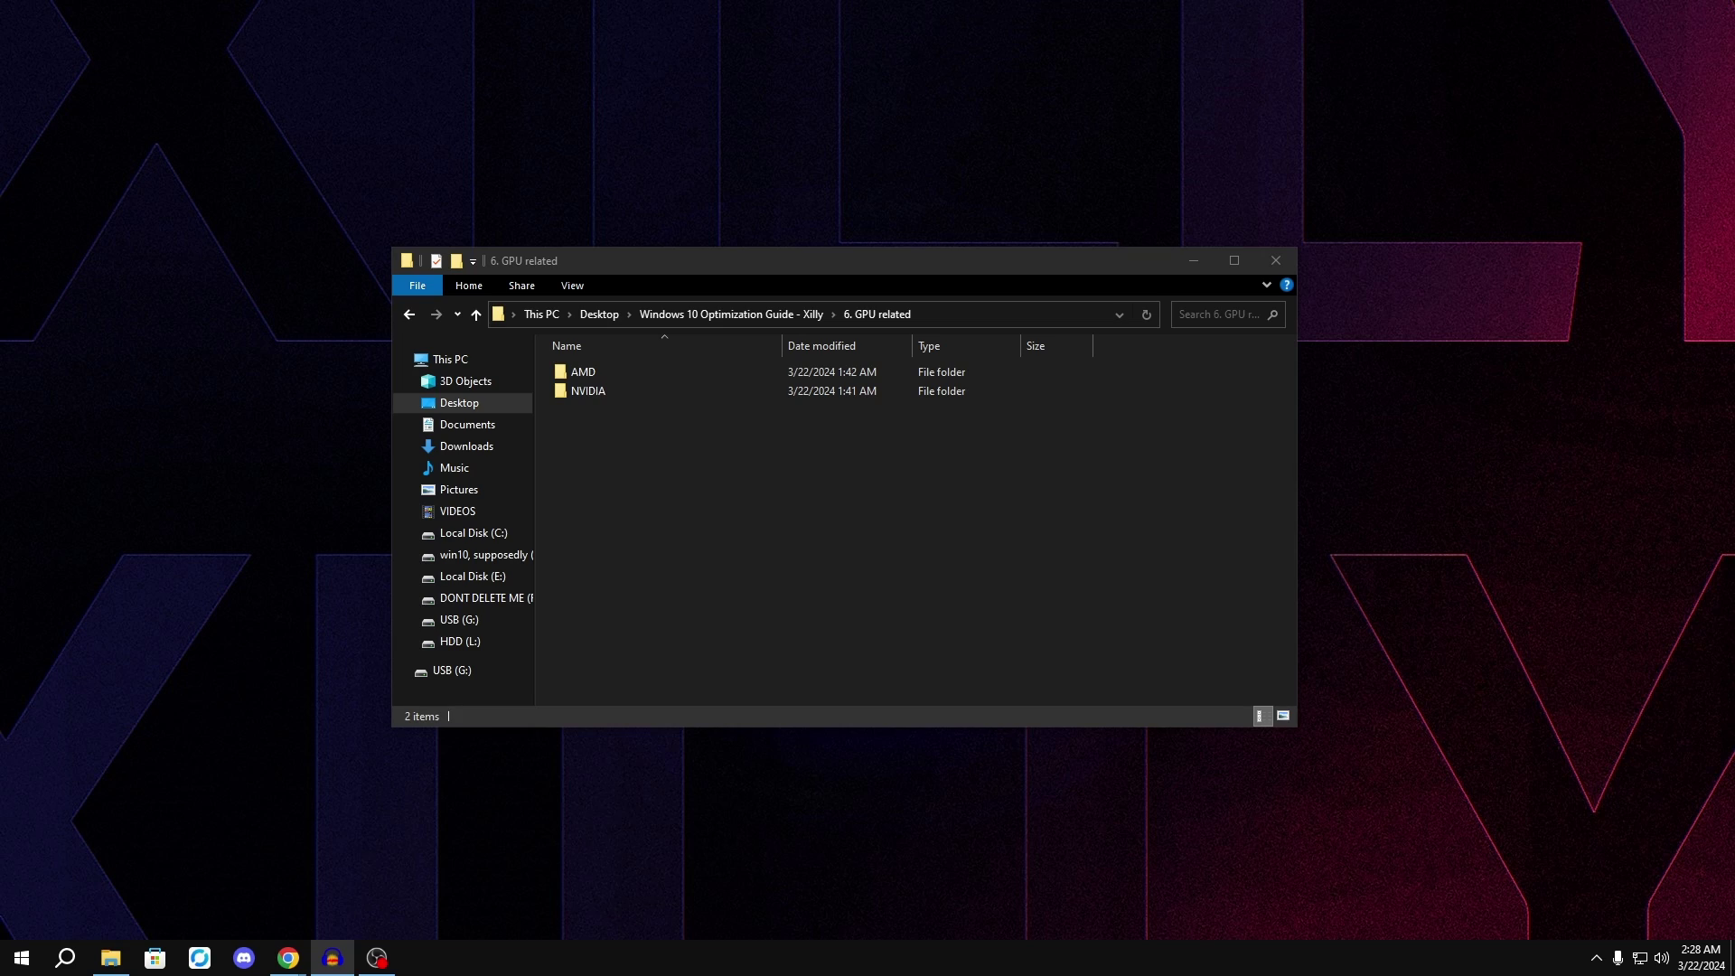
left_click(798, 426)
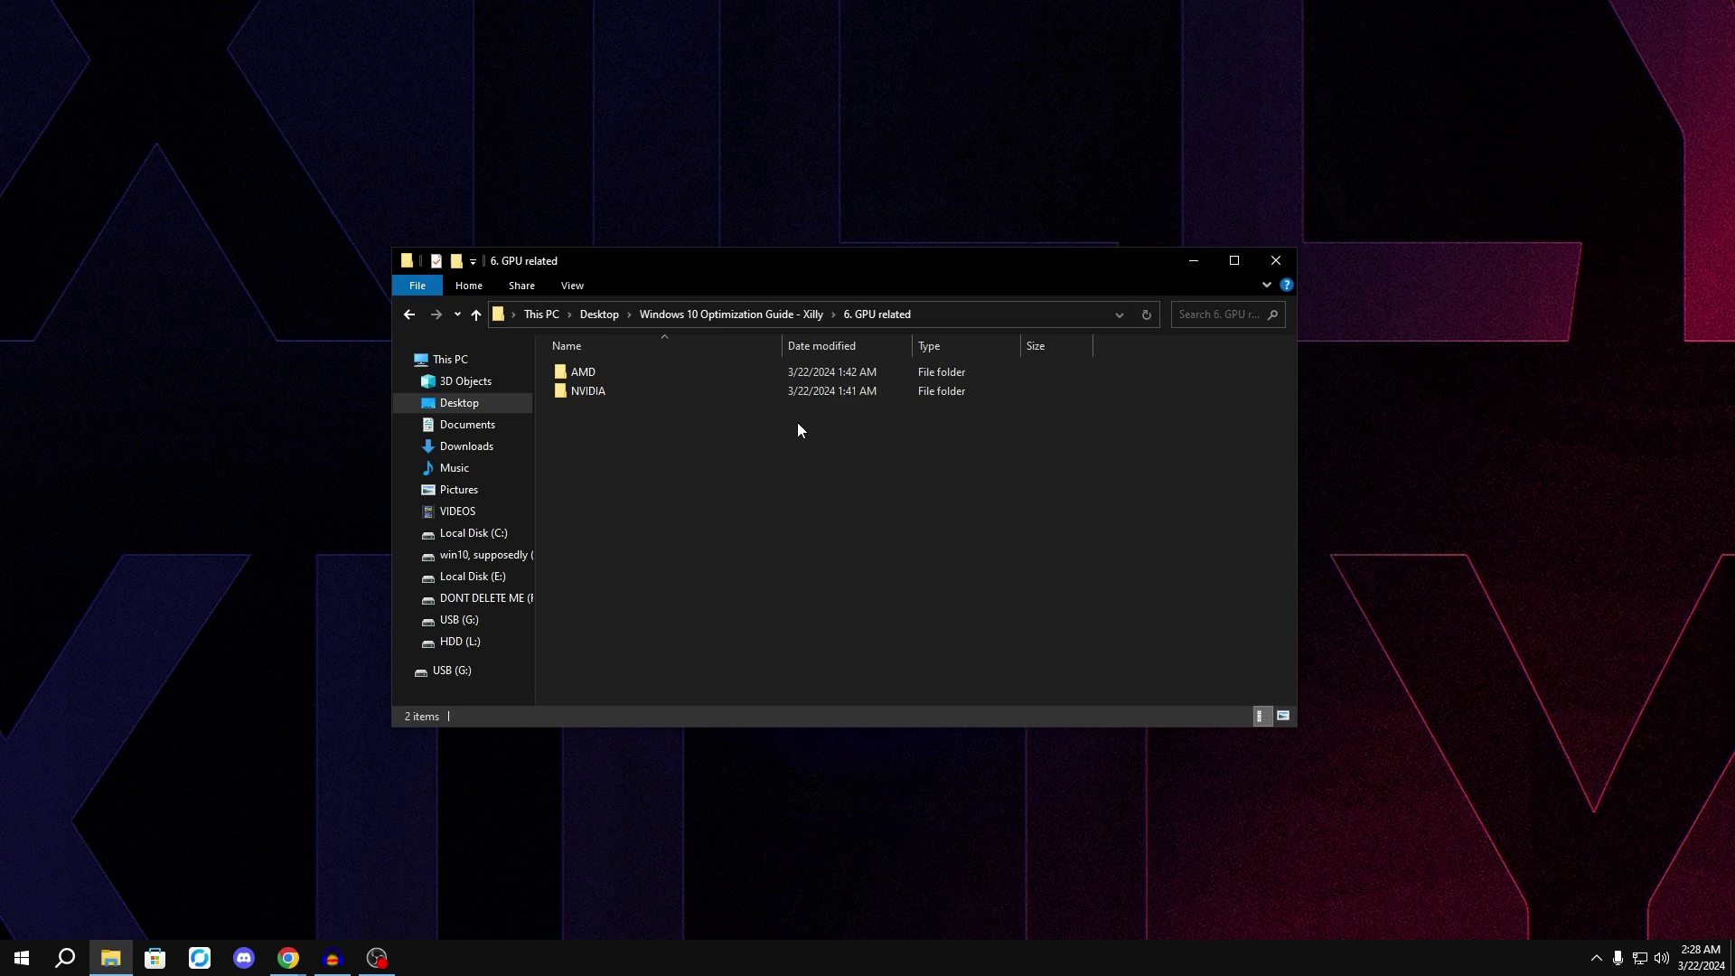
double_click(608, 388)
left_click(408, 313)
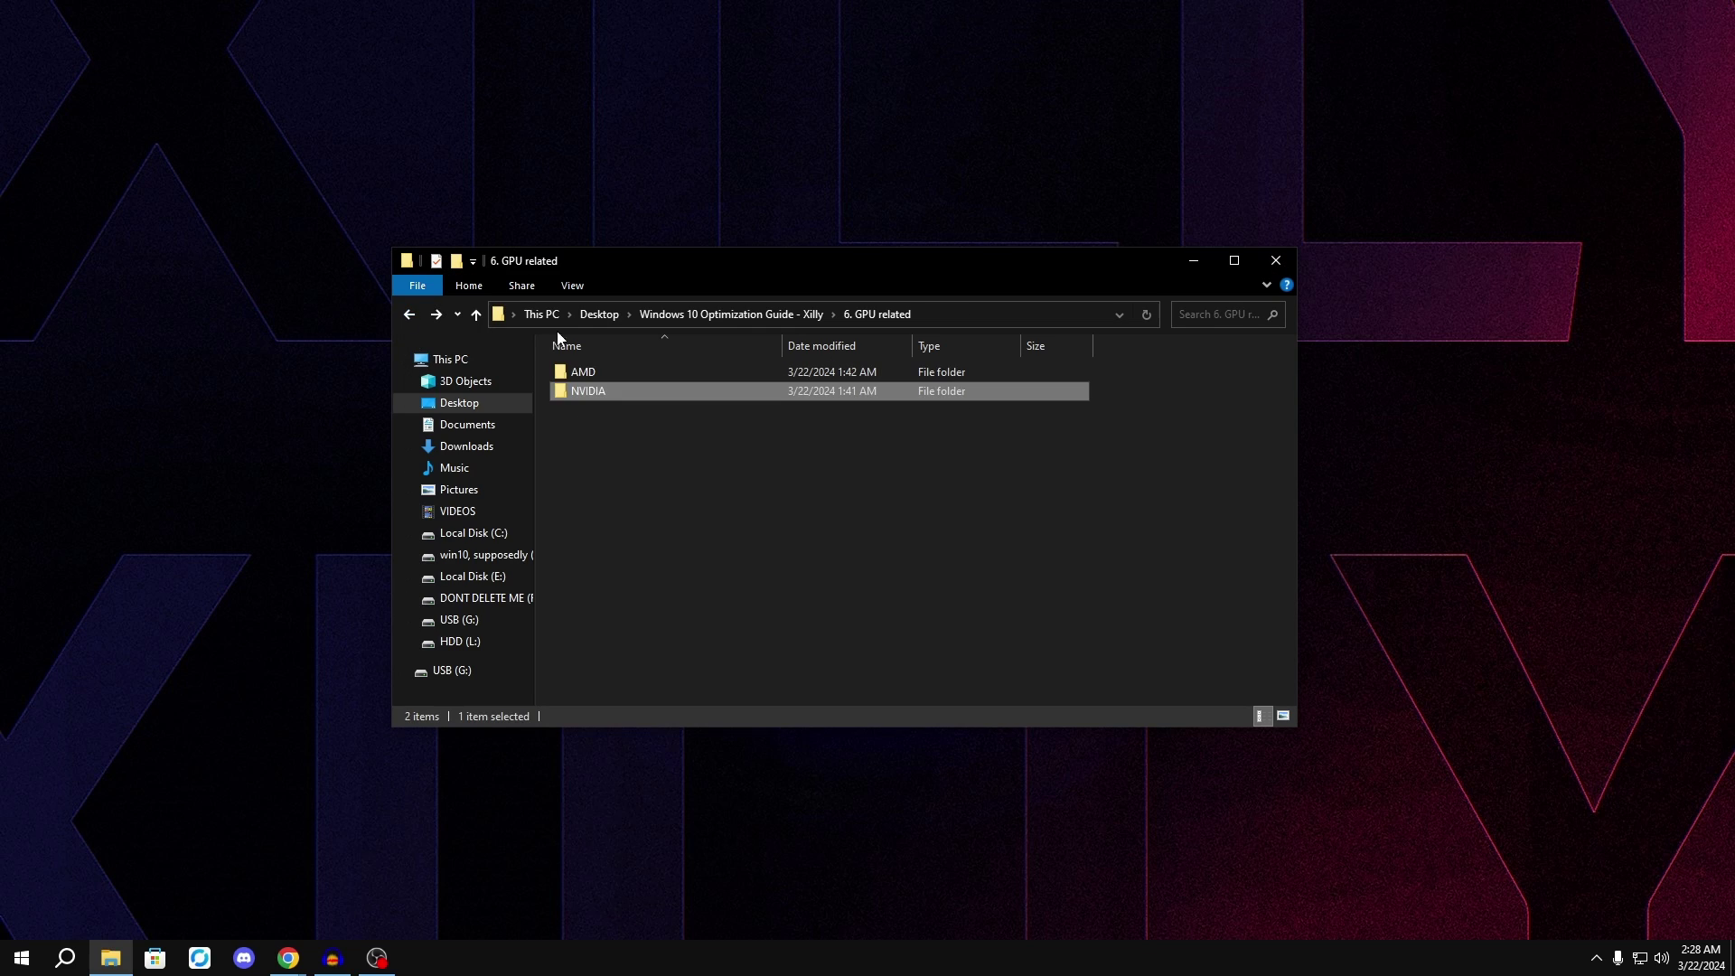
left_click(605, 360)
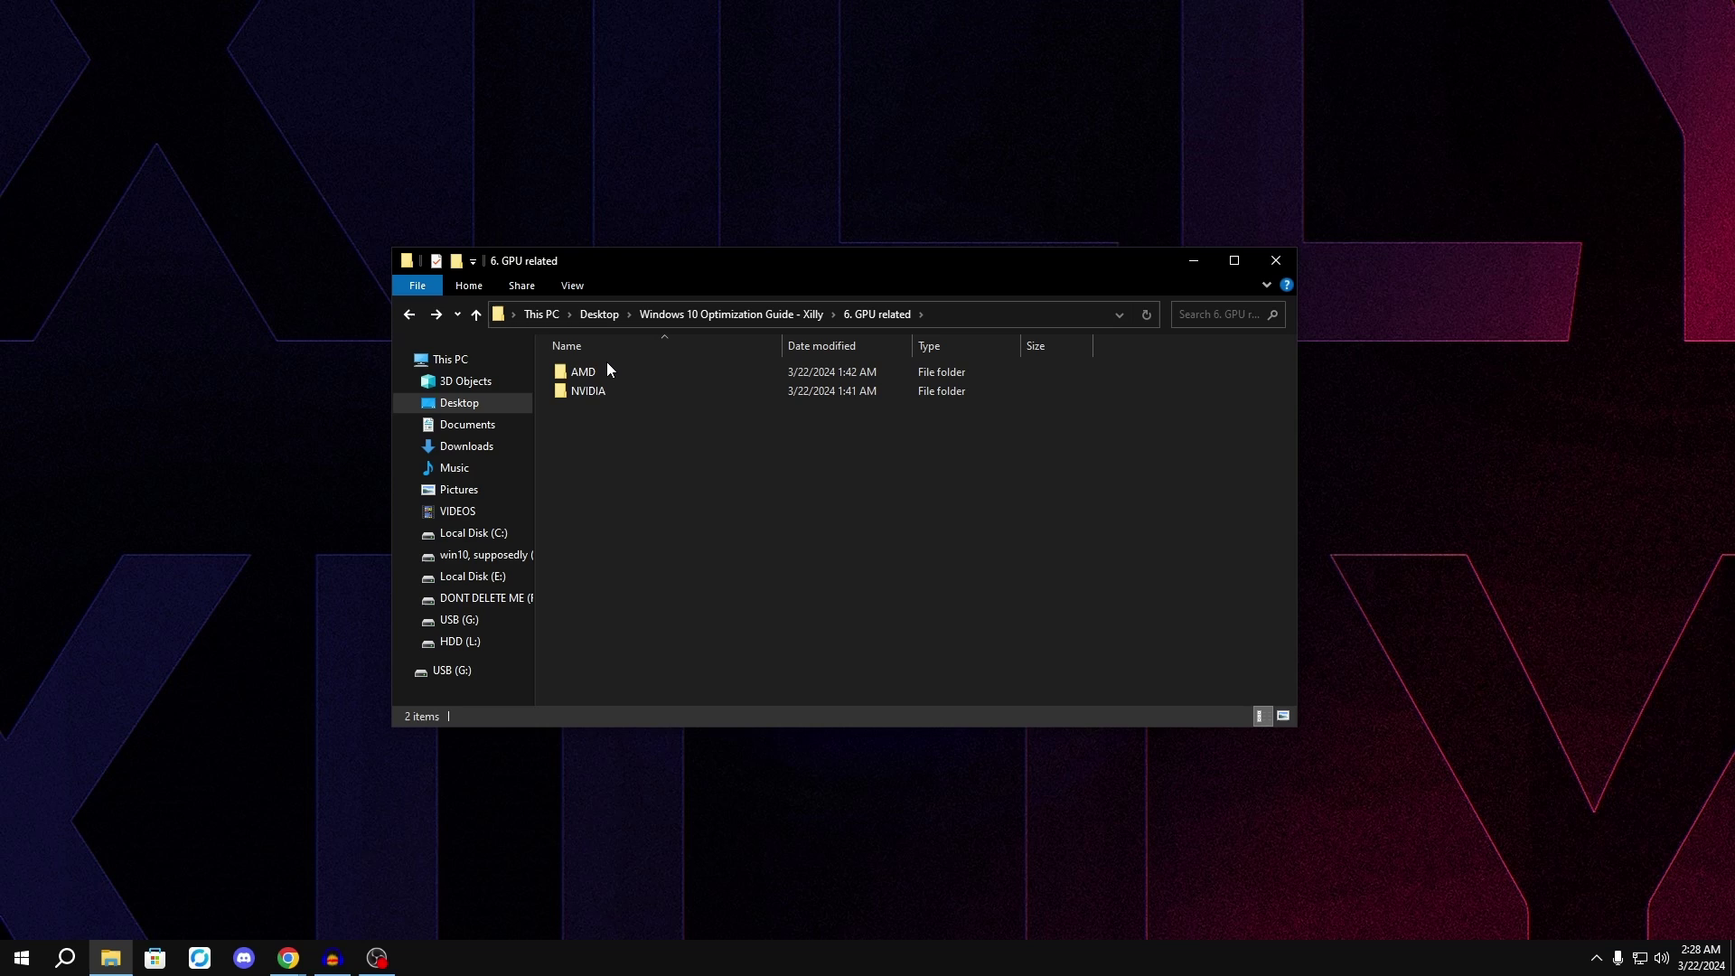
left_click(411, 313)
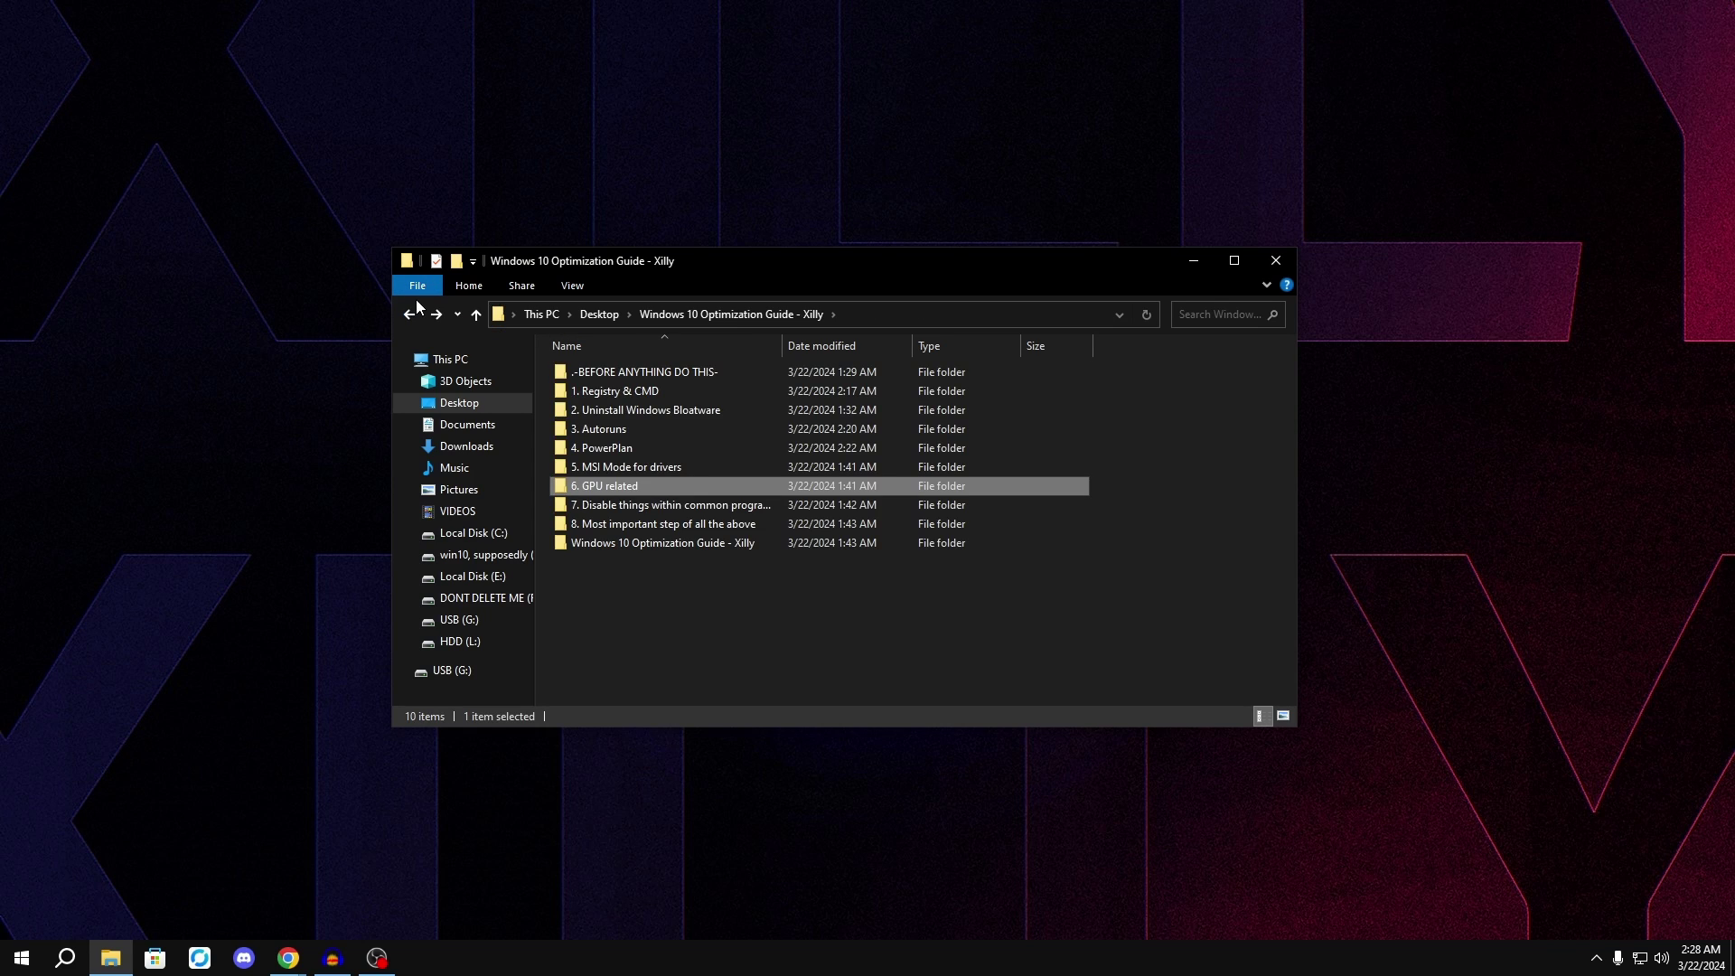
double_click(633, 502)
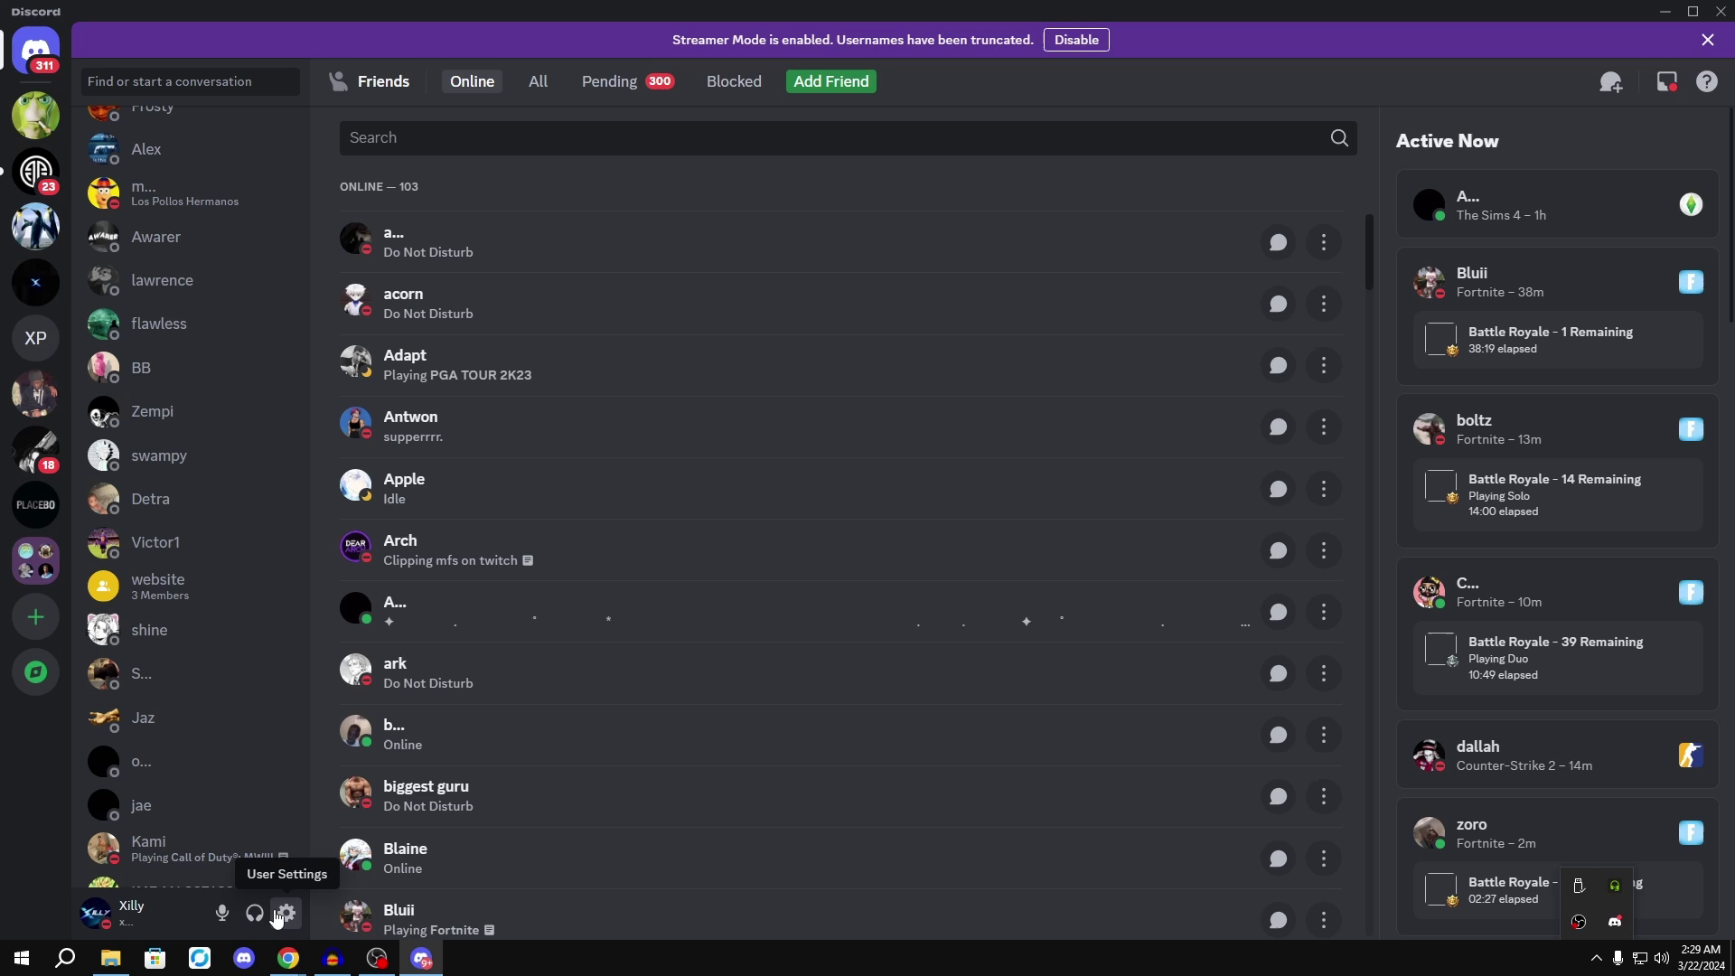
Verify Discord's Game Overlay and Advanced hardware acceleration are off, check Voice & Video, and close Discord.
left_click(282, 915)
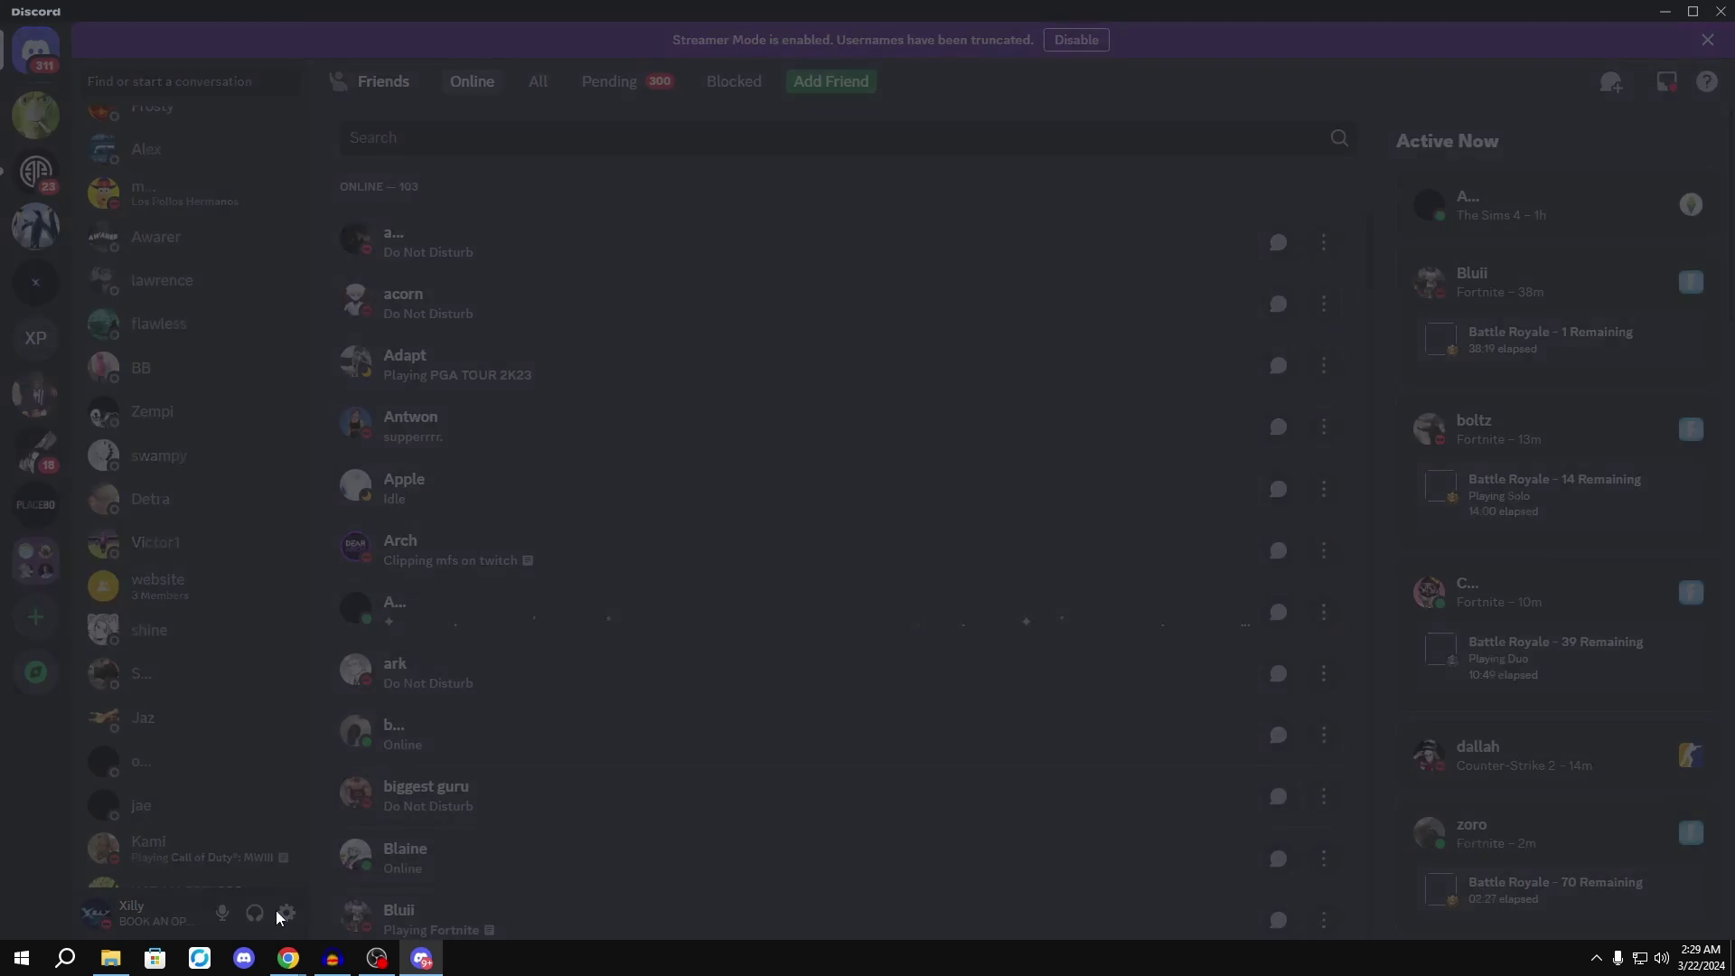
scroll(446, 782, "down", 5)
left_click(452, 680)
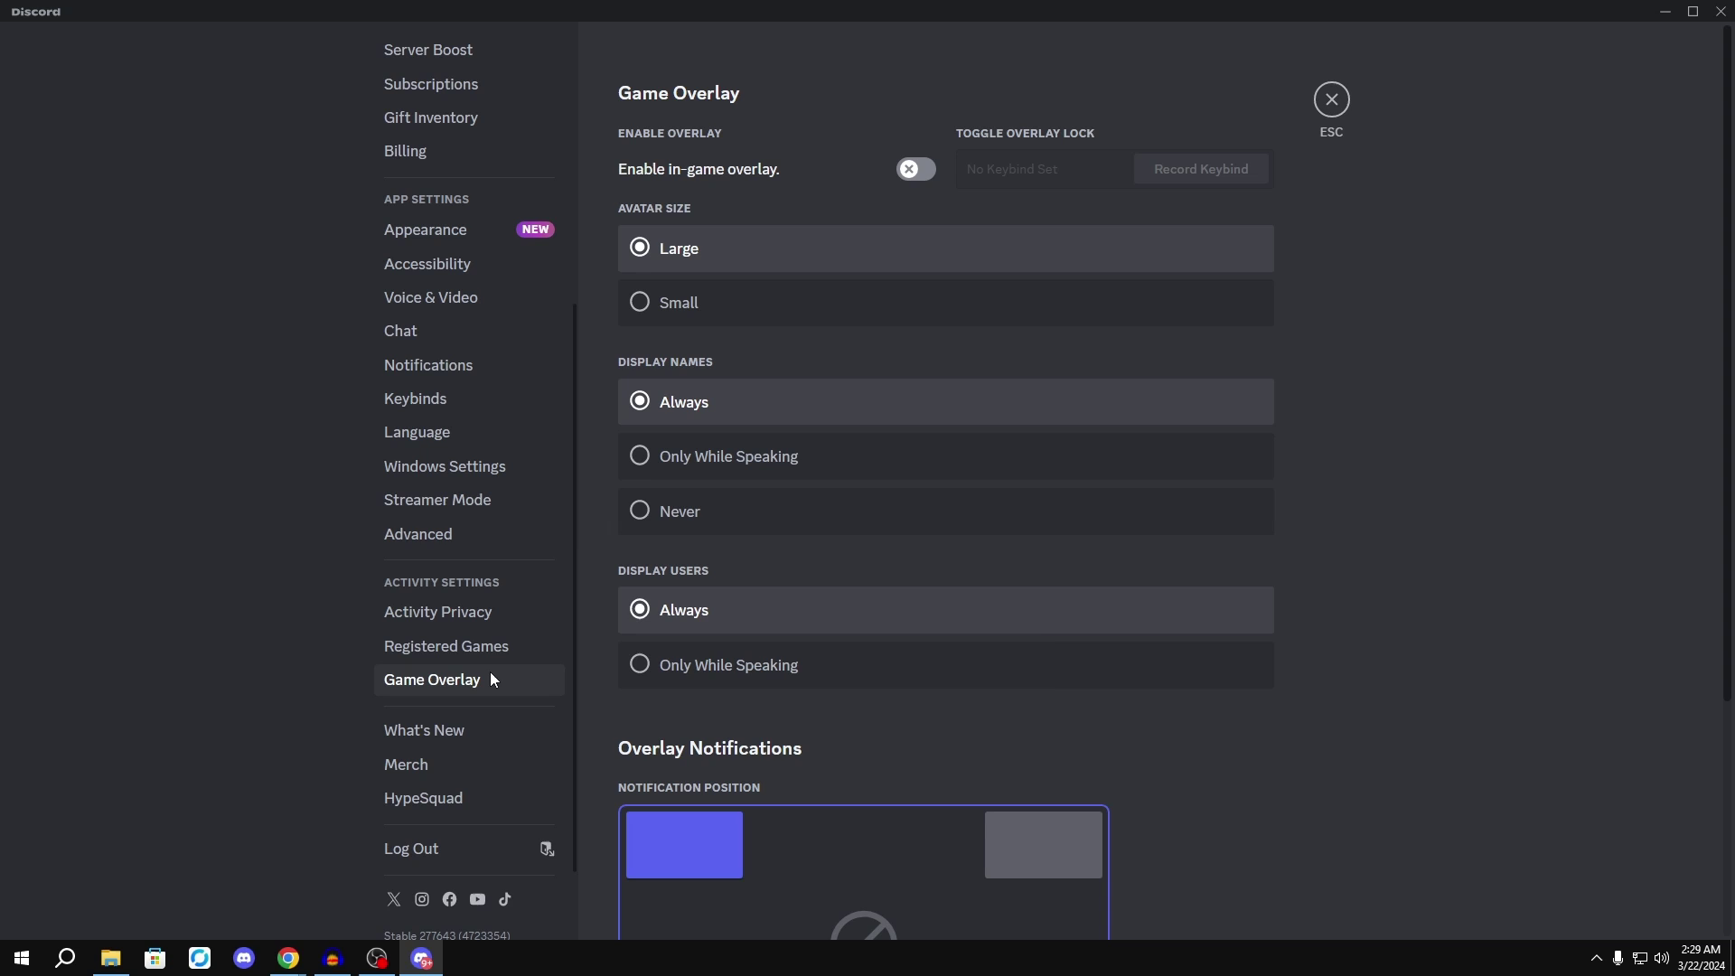
left_click(414, 535)
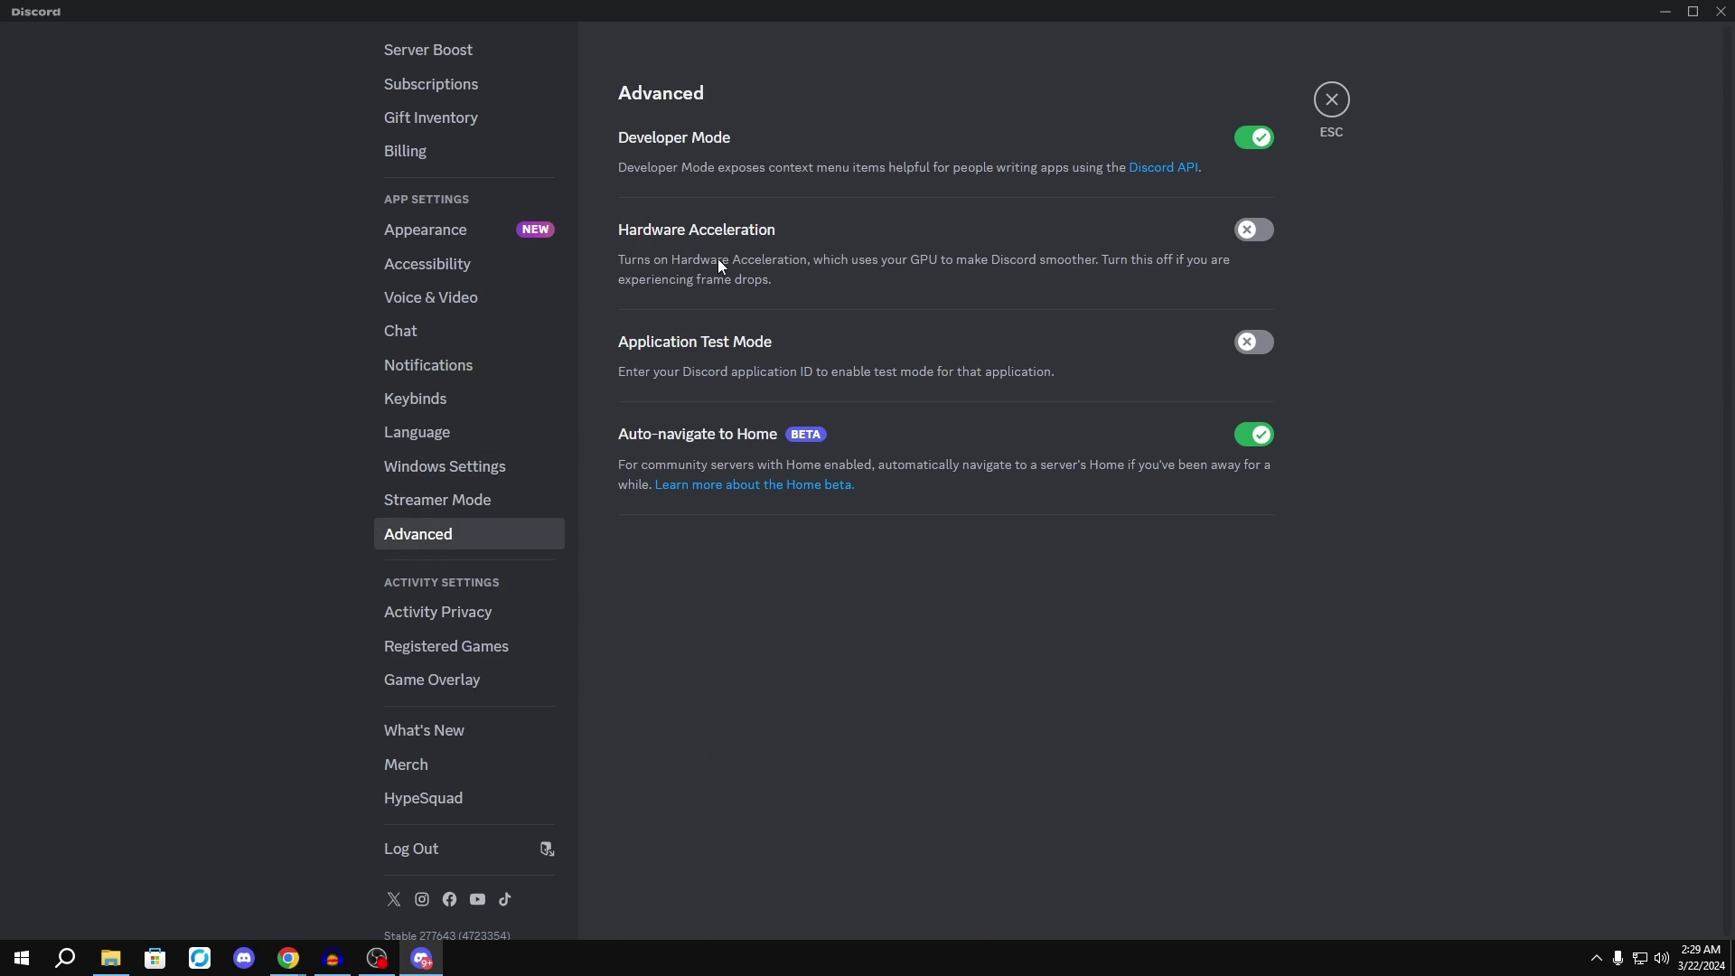
left_click(430, 298)
left_click_drag(1725, 99, 1726, 840)
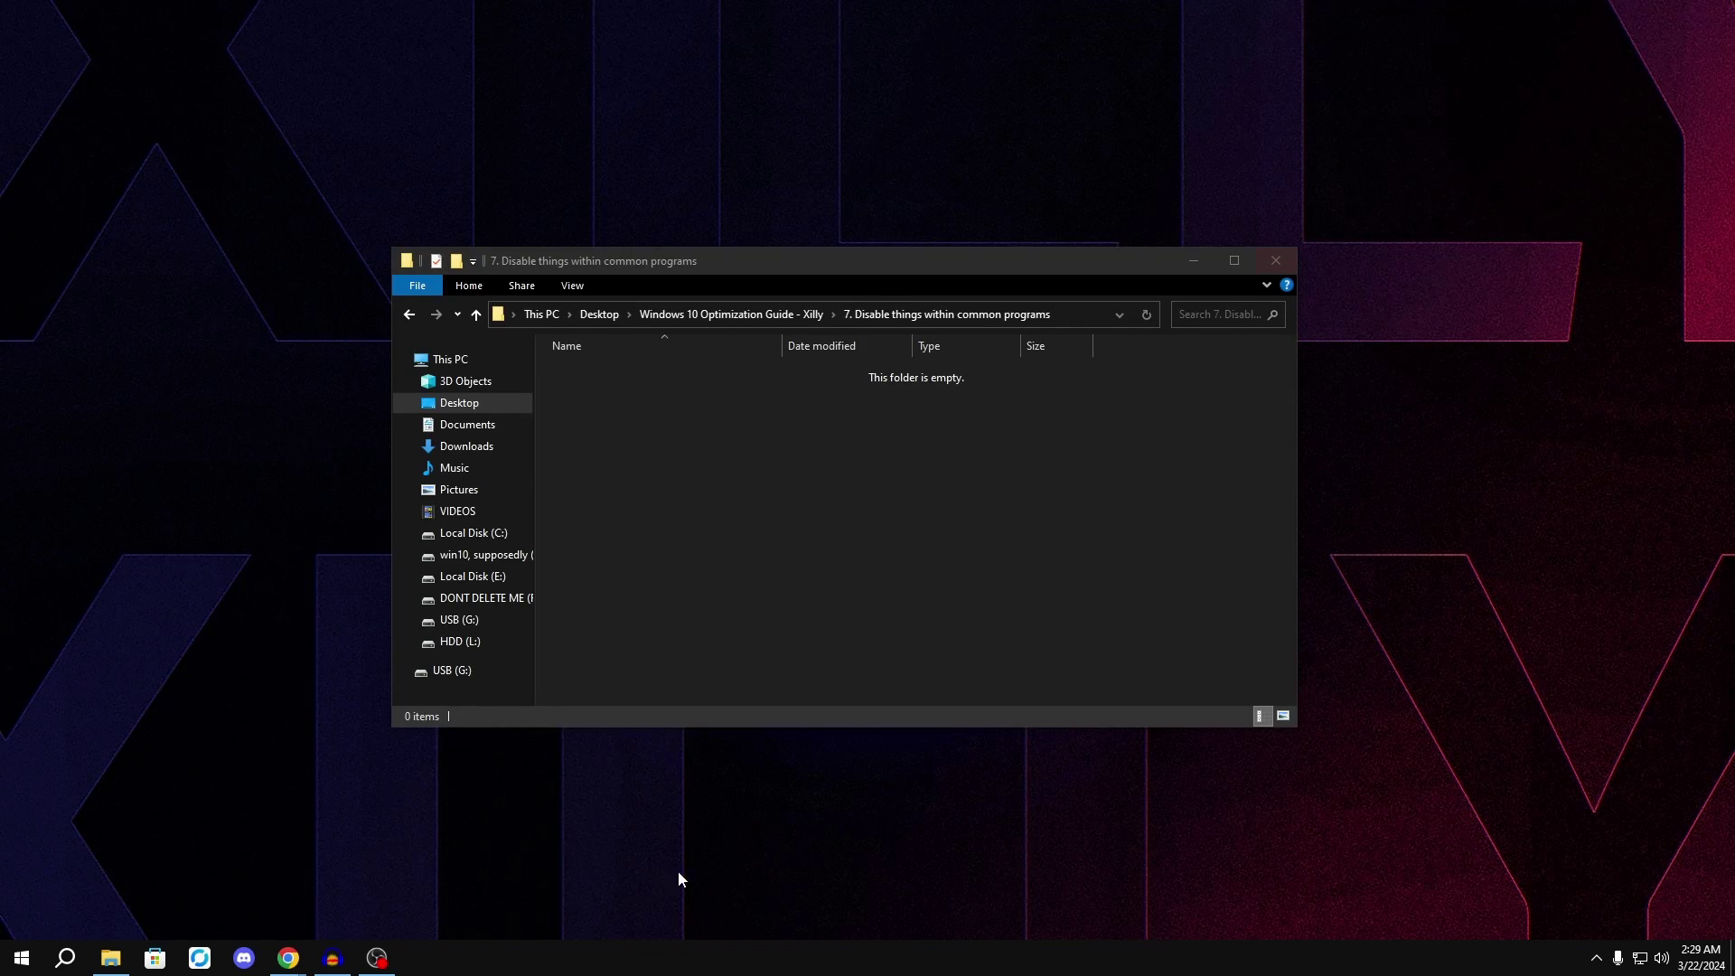
Launch Epic Games Launcher and untick Run When My Computer Starts in its settings.
left_click(22, 957)
left_click(225, 479)
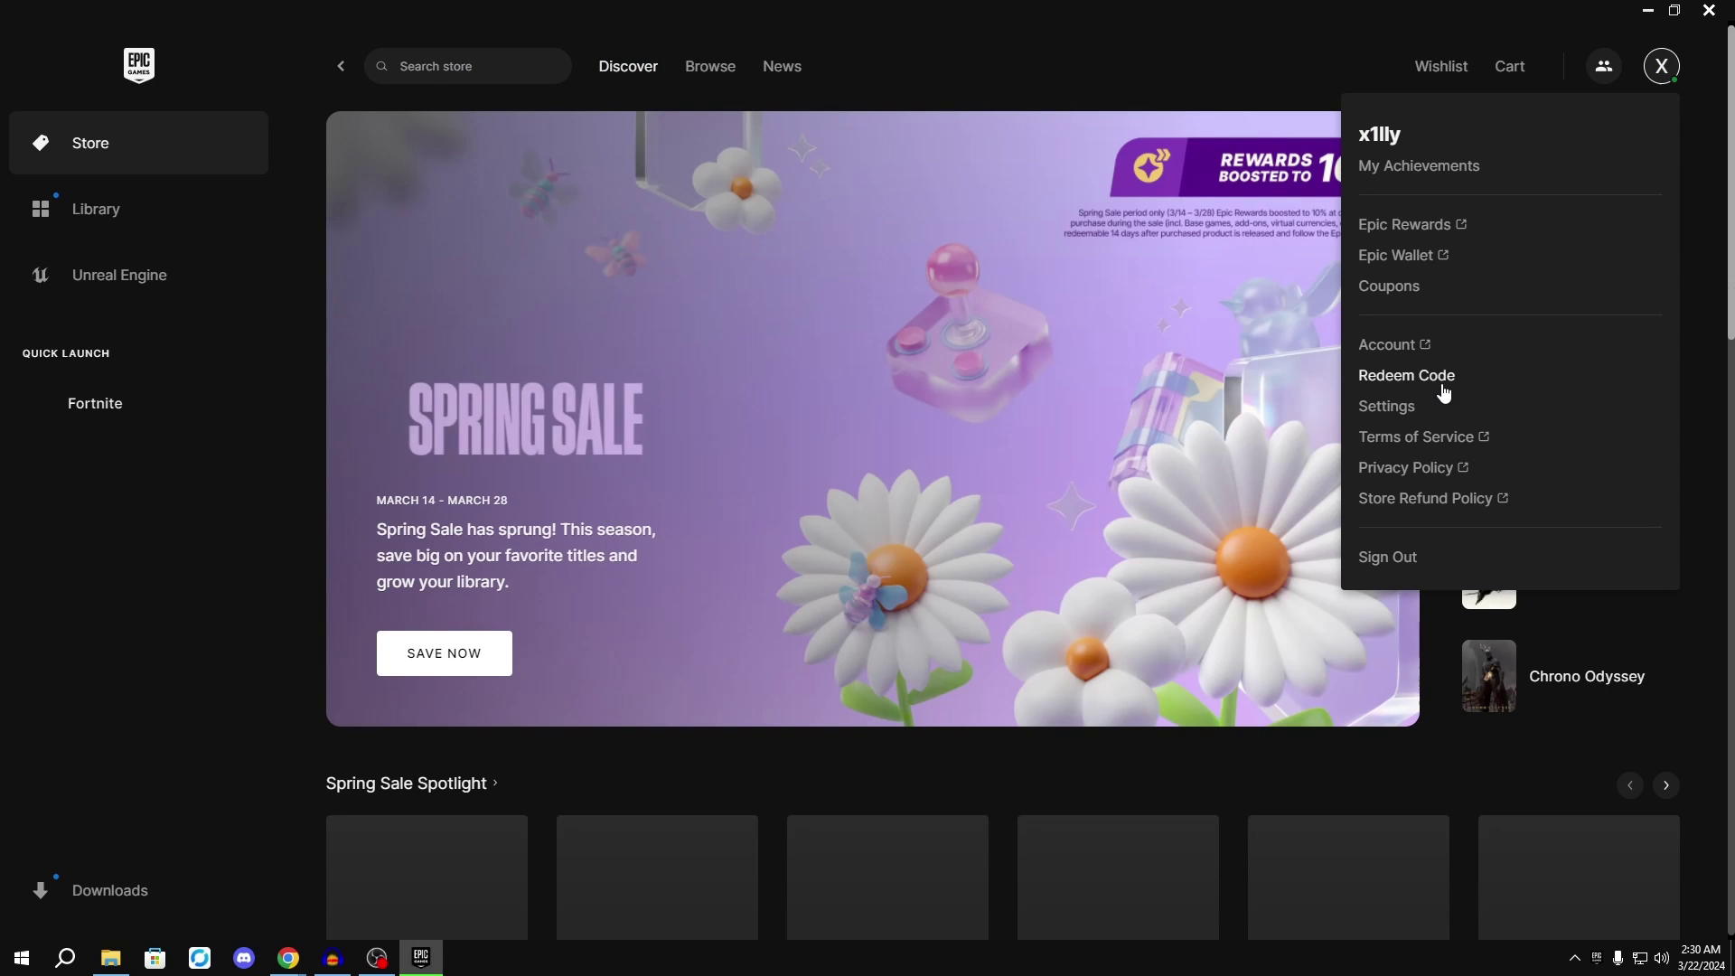
left_click(1384, 403)
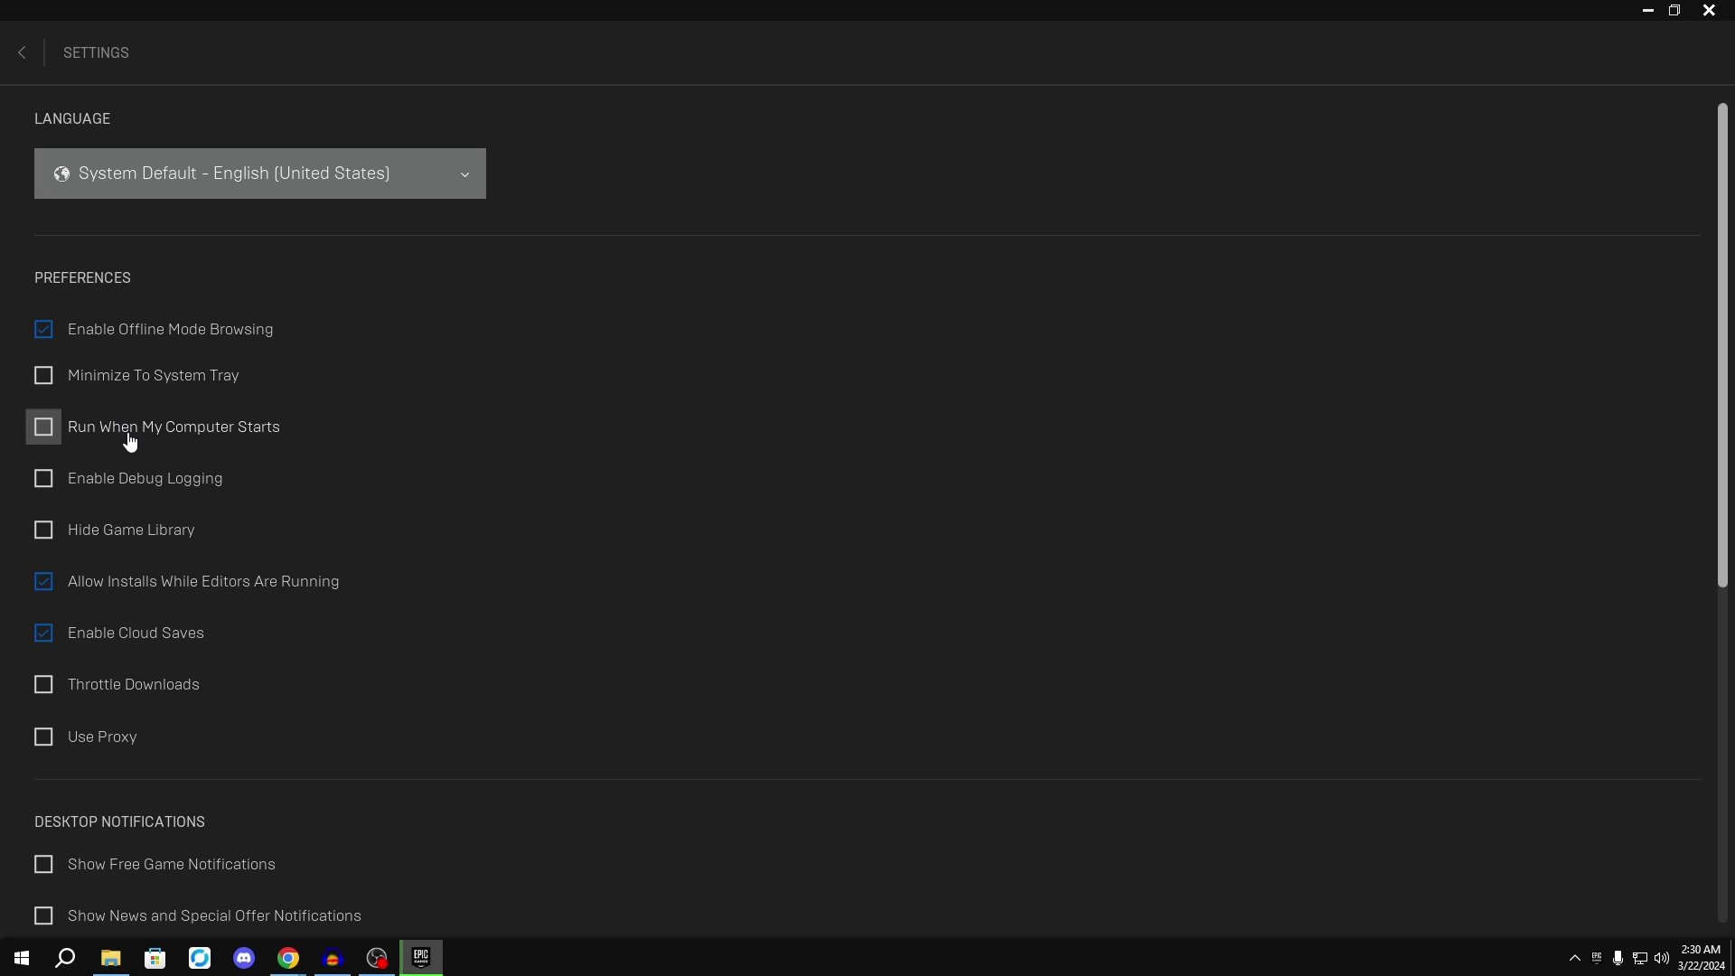
scroll(217, 452, "down", 1)
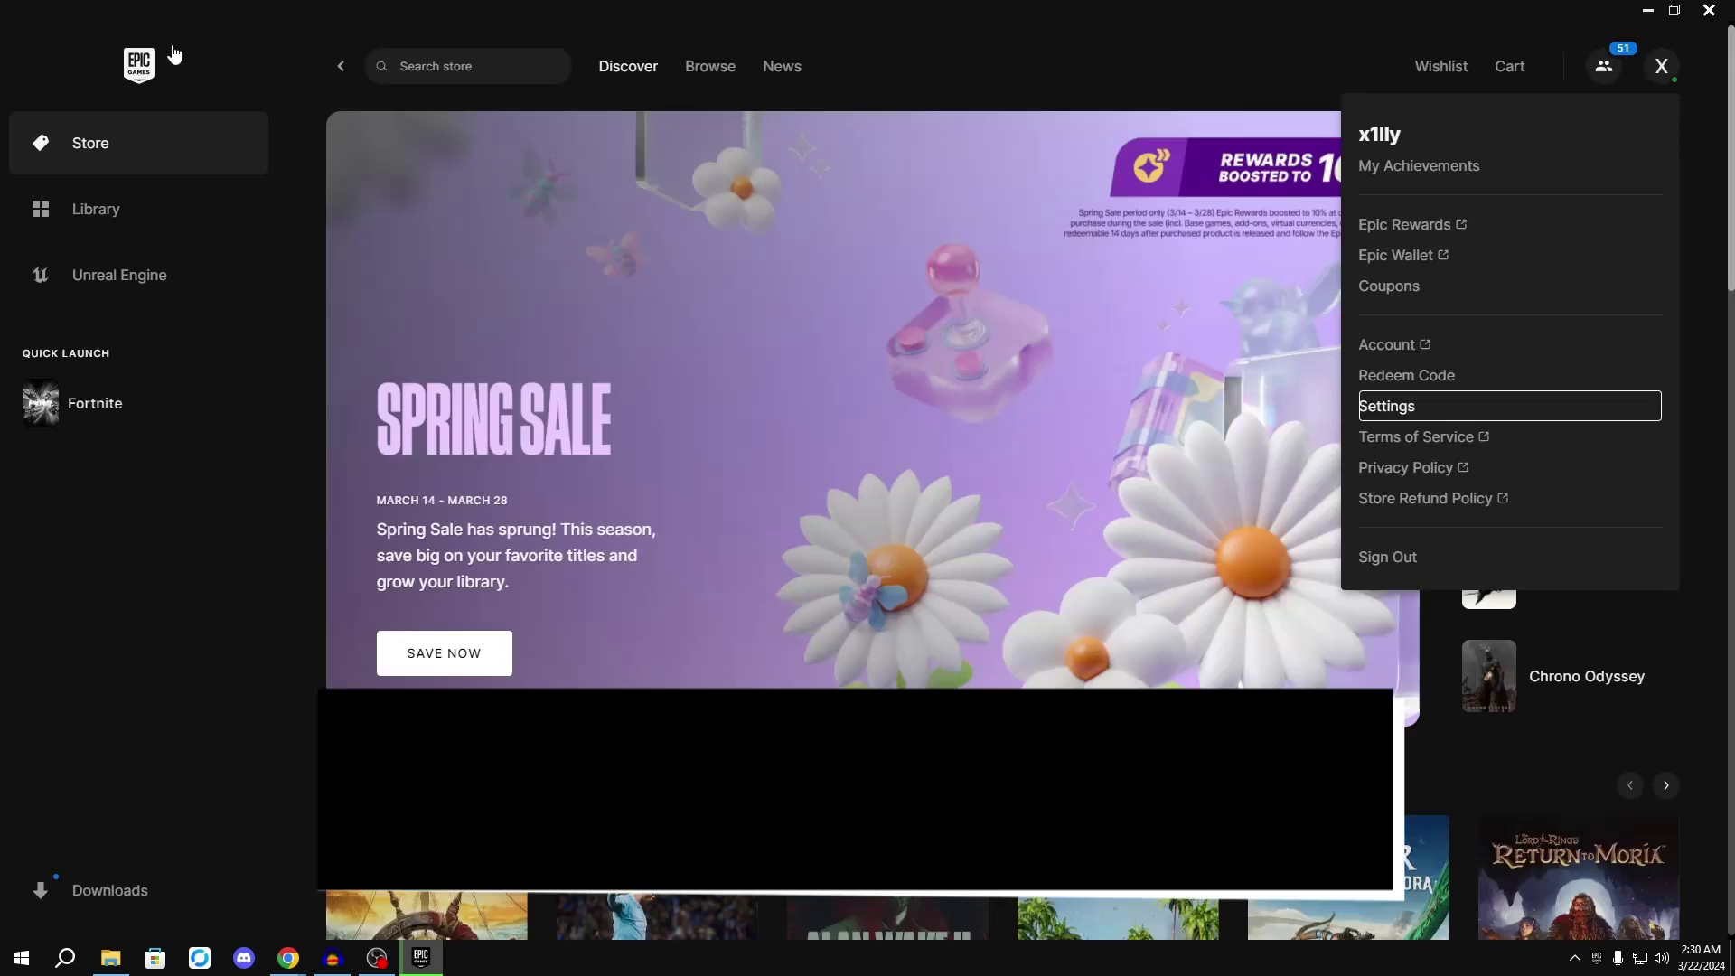
left_click(150, 870)
left_click(892, 292)
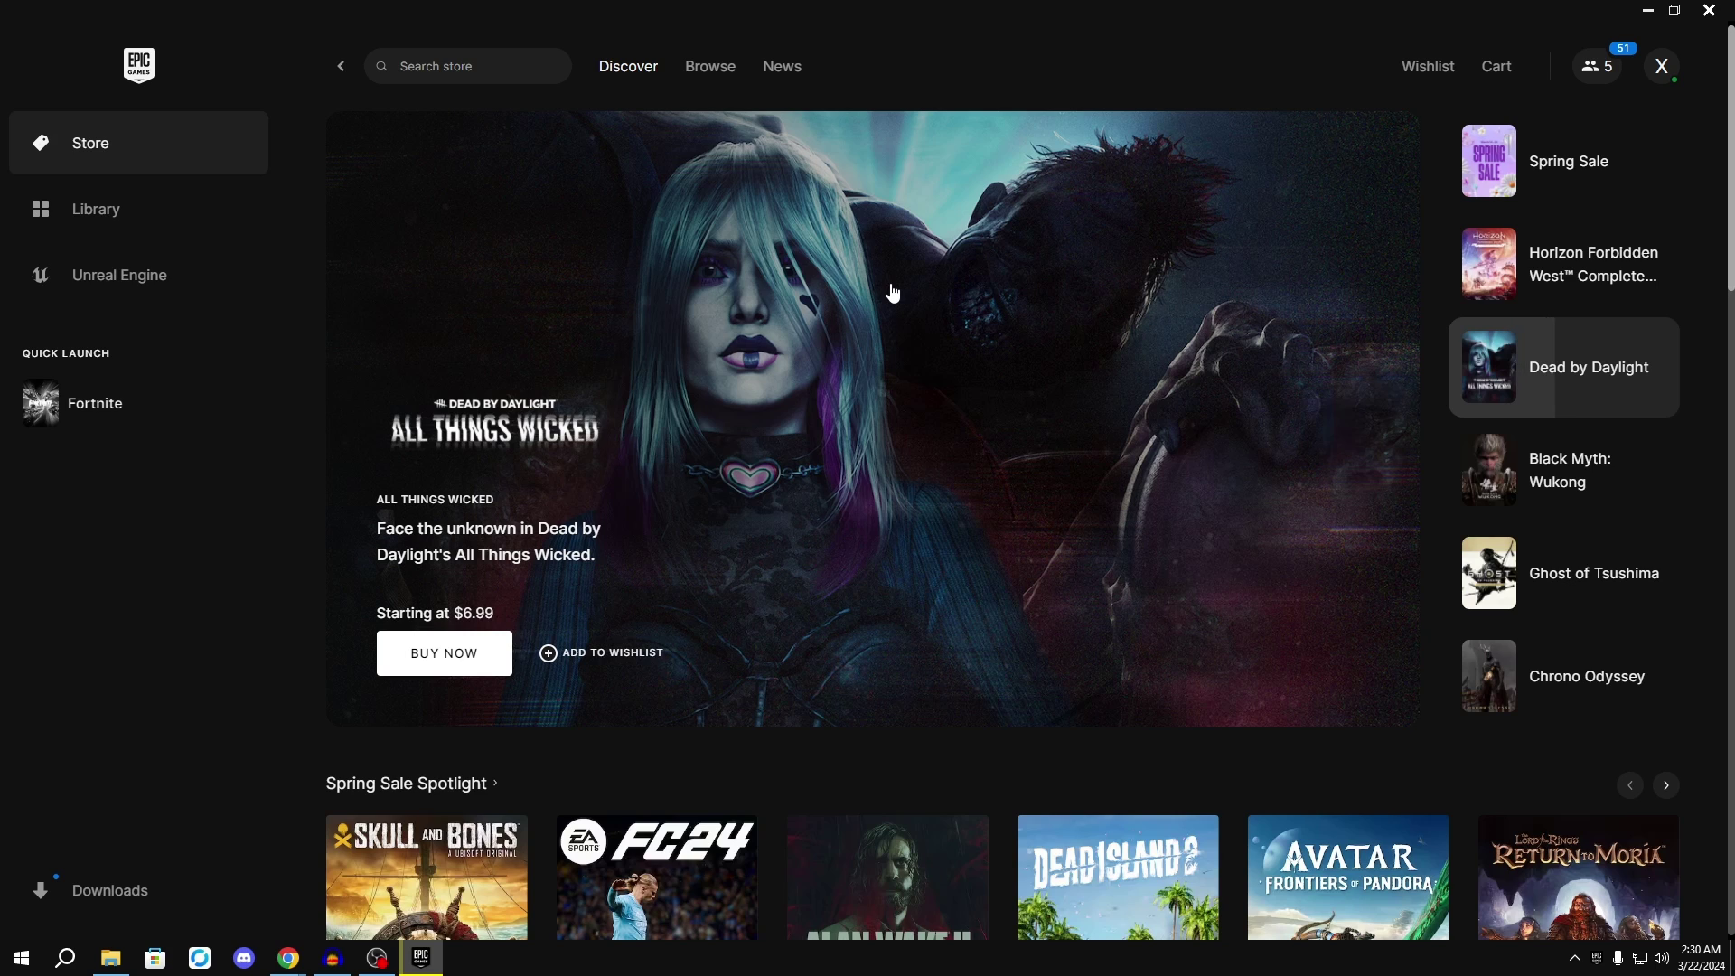
Close Epic Games Launcher, minimize File Explorer and open Windows Settings.
key("alt+F4")
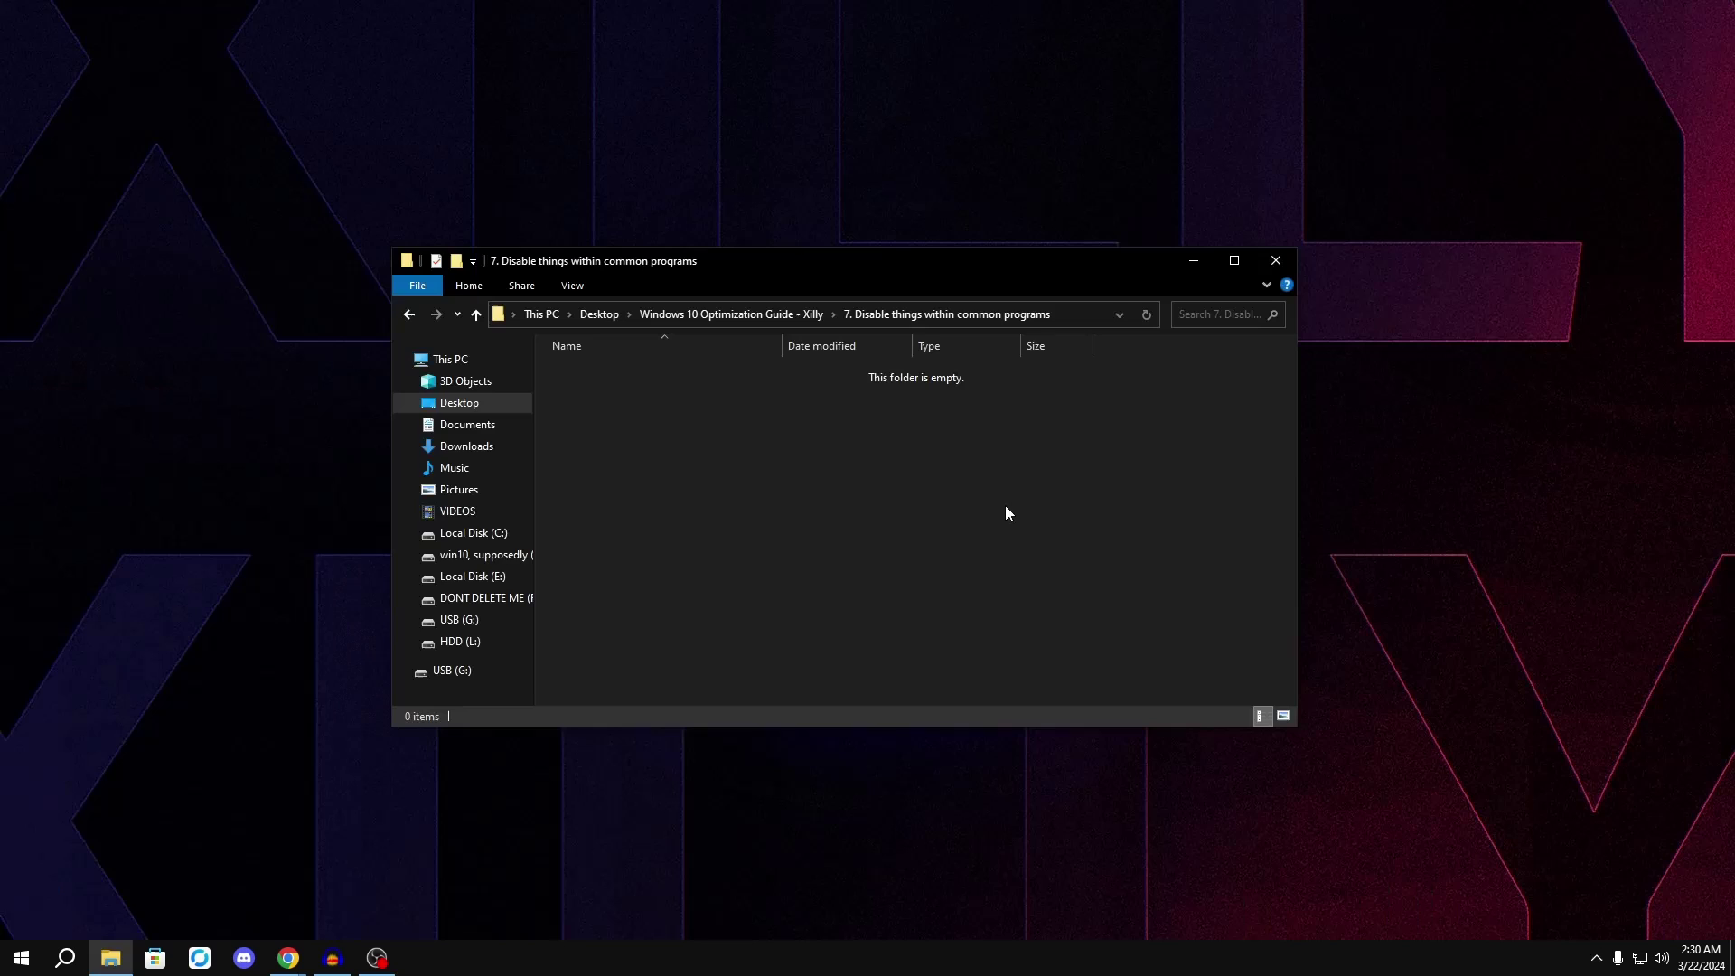
left_click(412, 318)
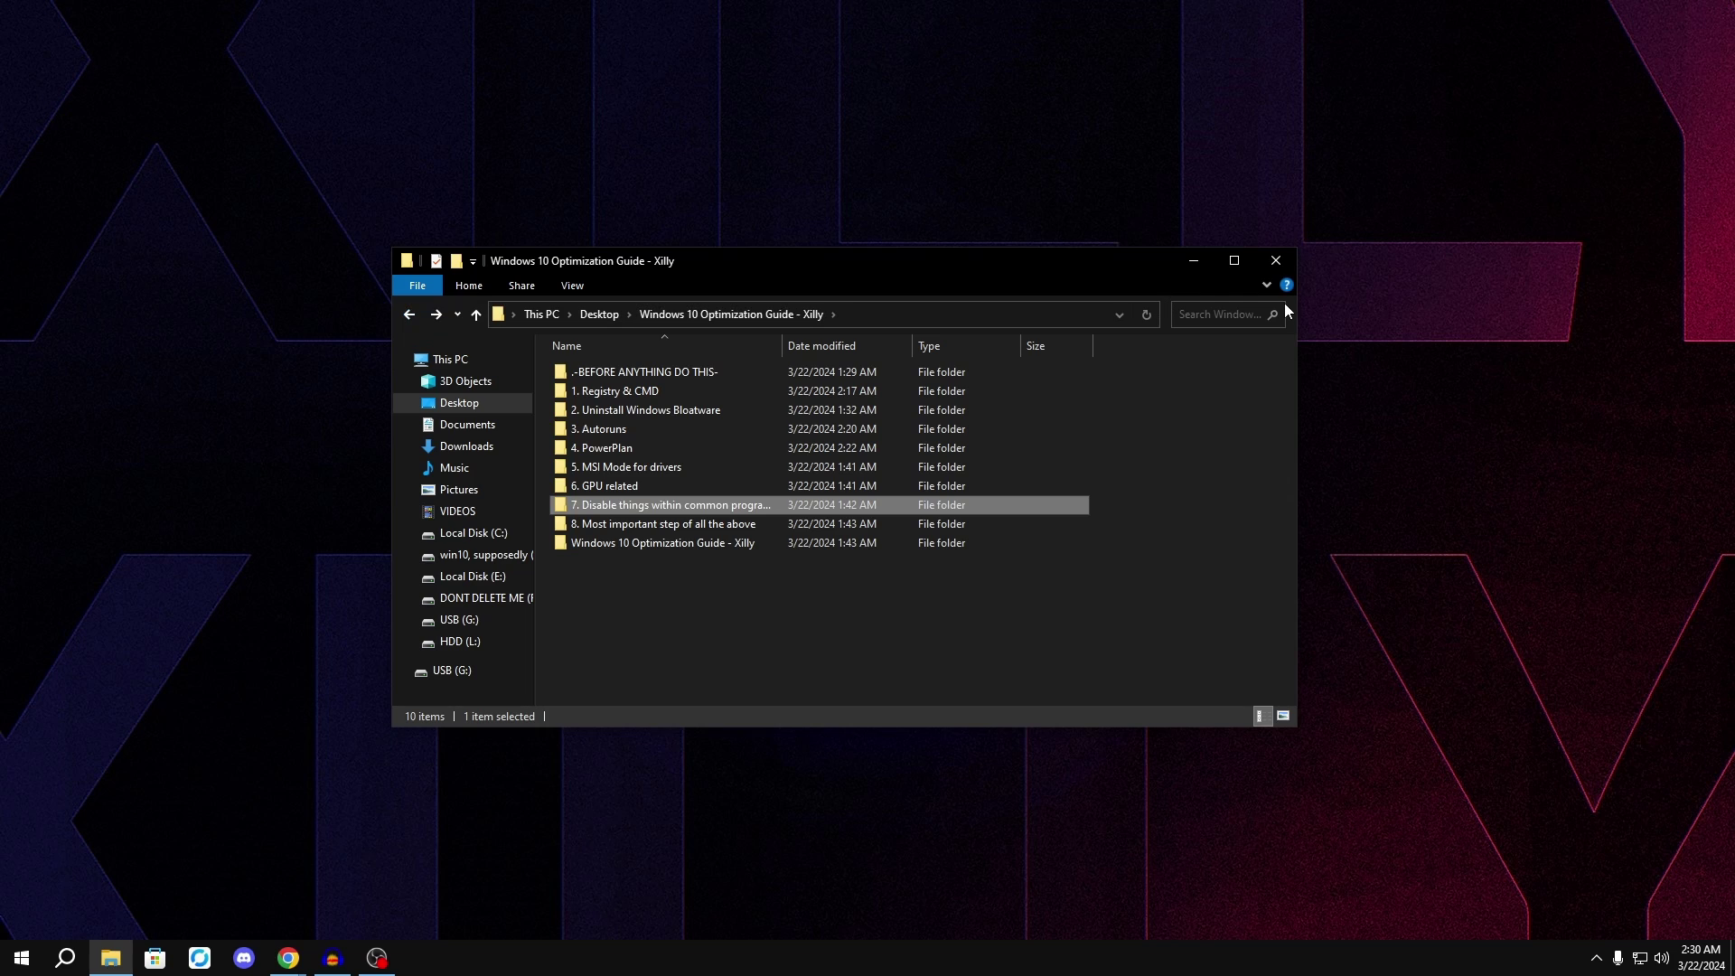
left_click(1202, 258)
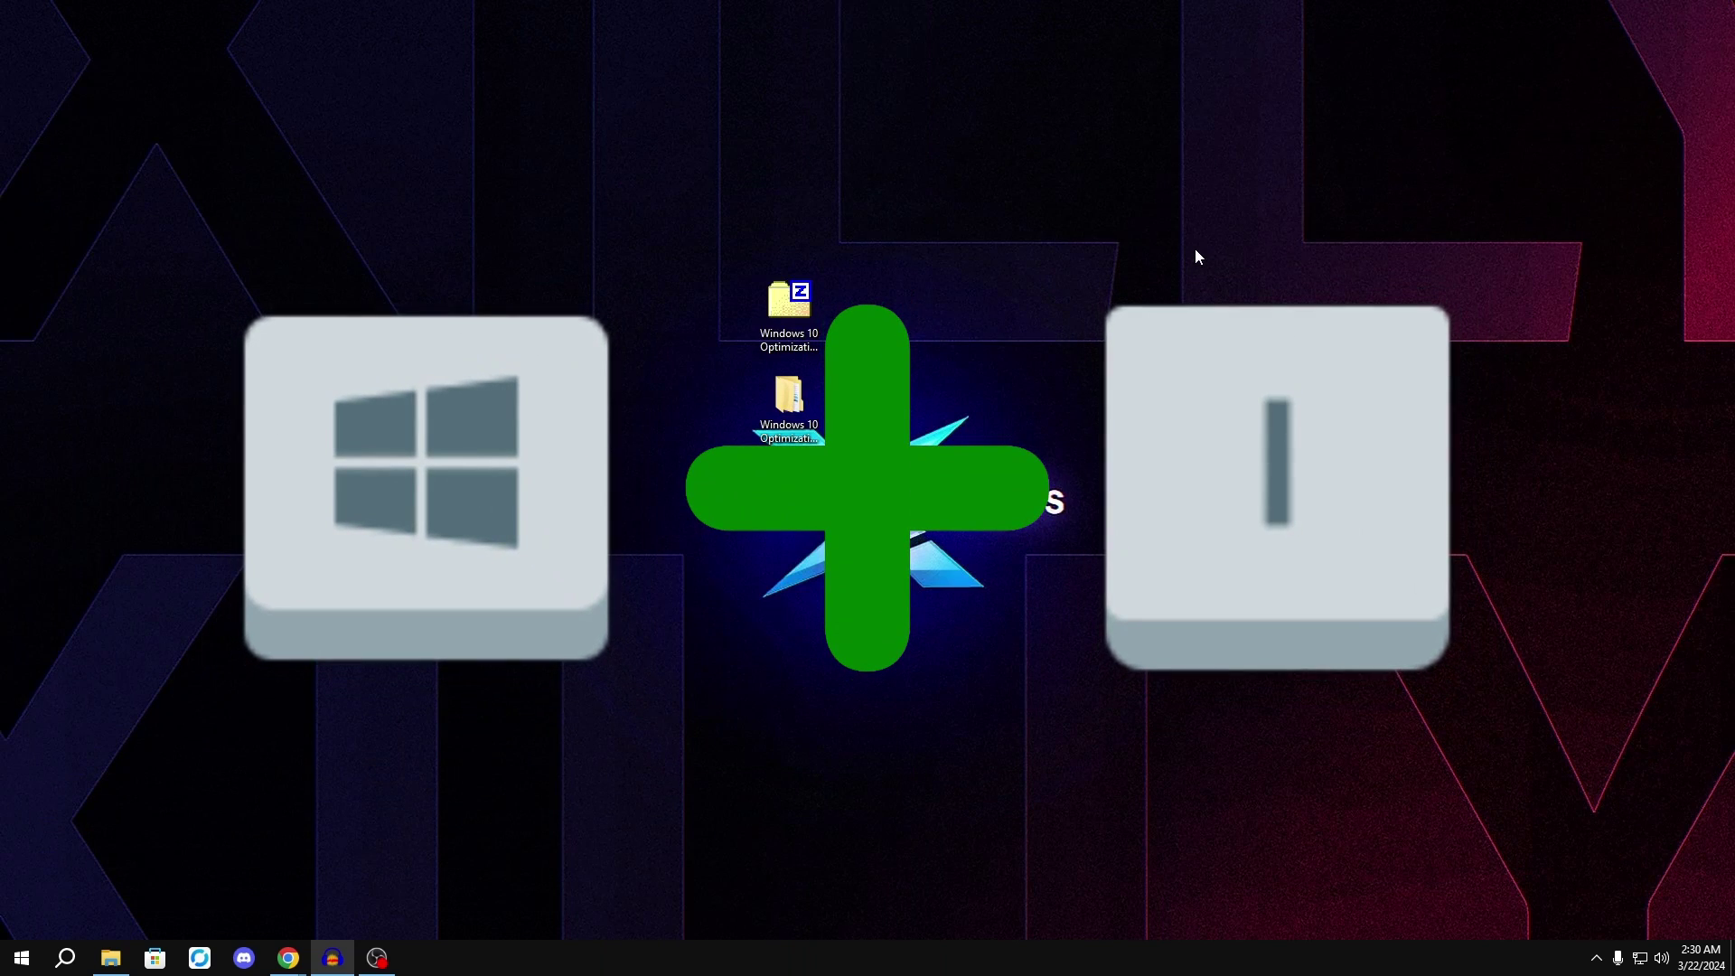
key("super+i")
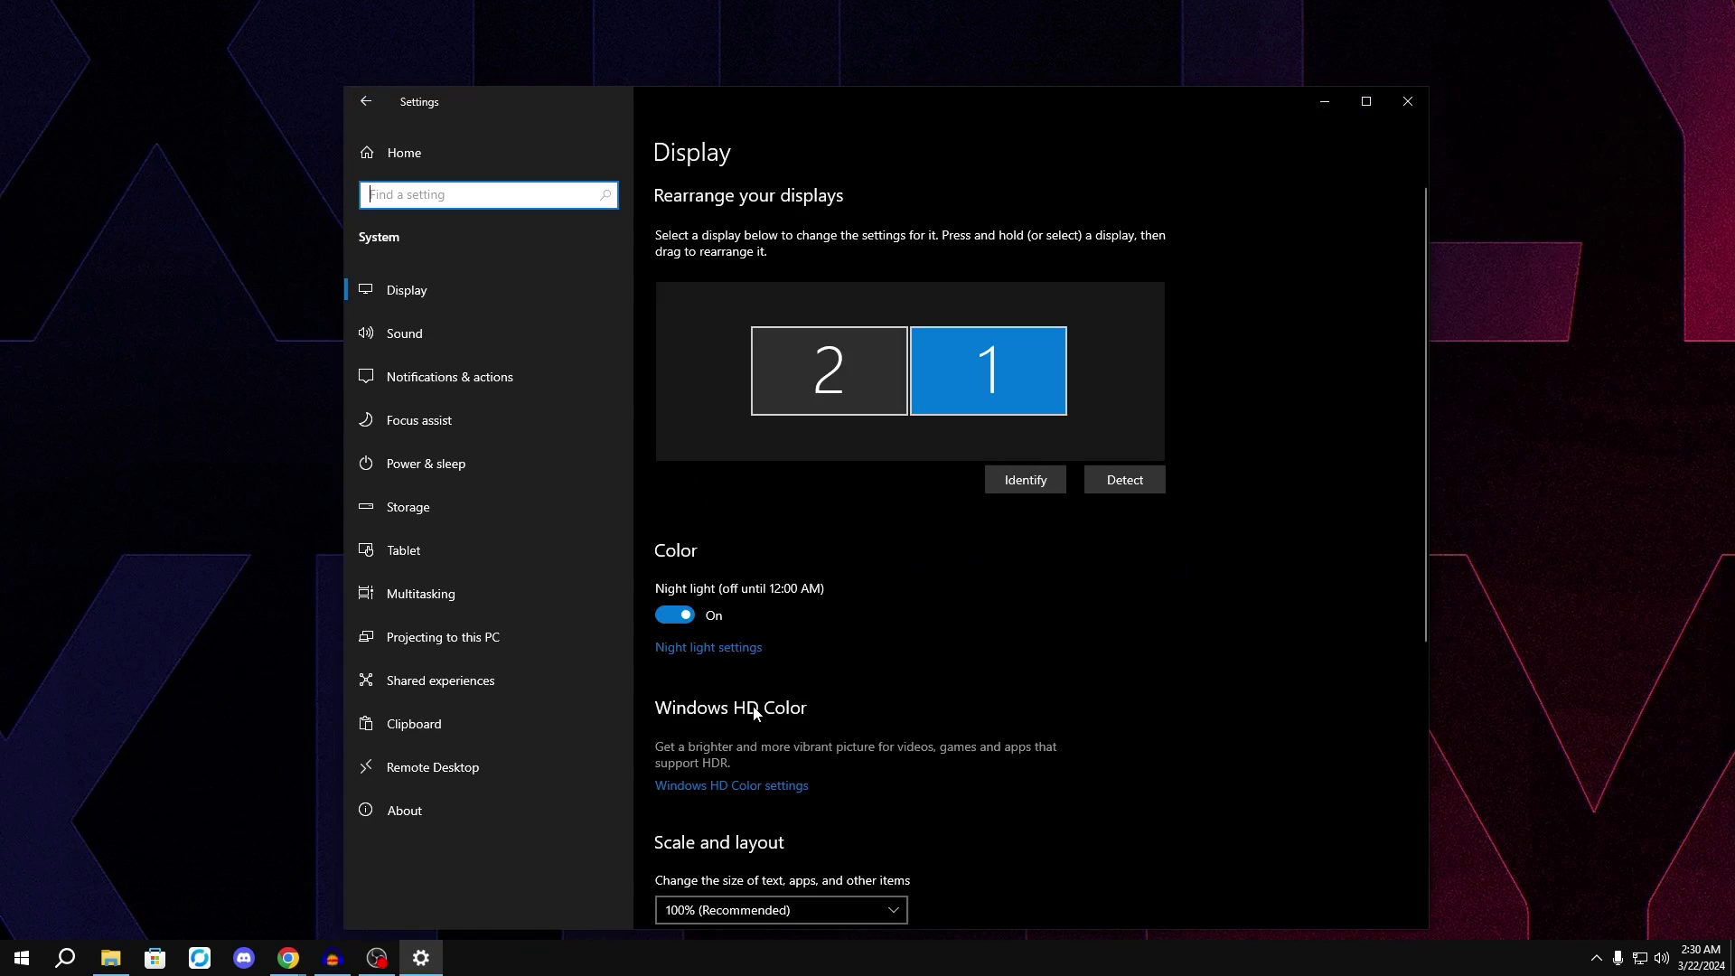
Confirm hardware-accelerated GPU scheduling is off in Graphics settings and review Notifications & actions.
scroll(759, 713, "down", 5)
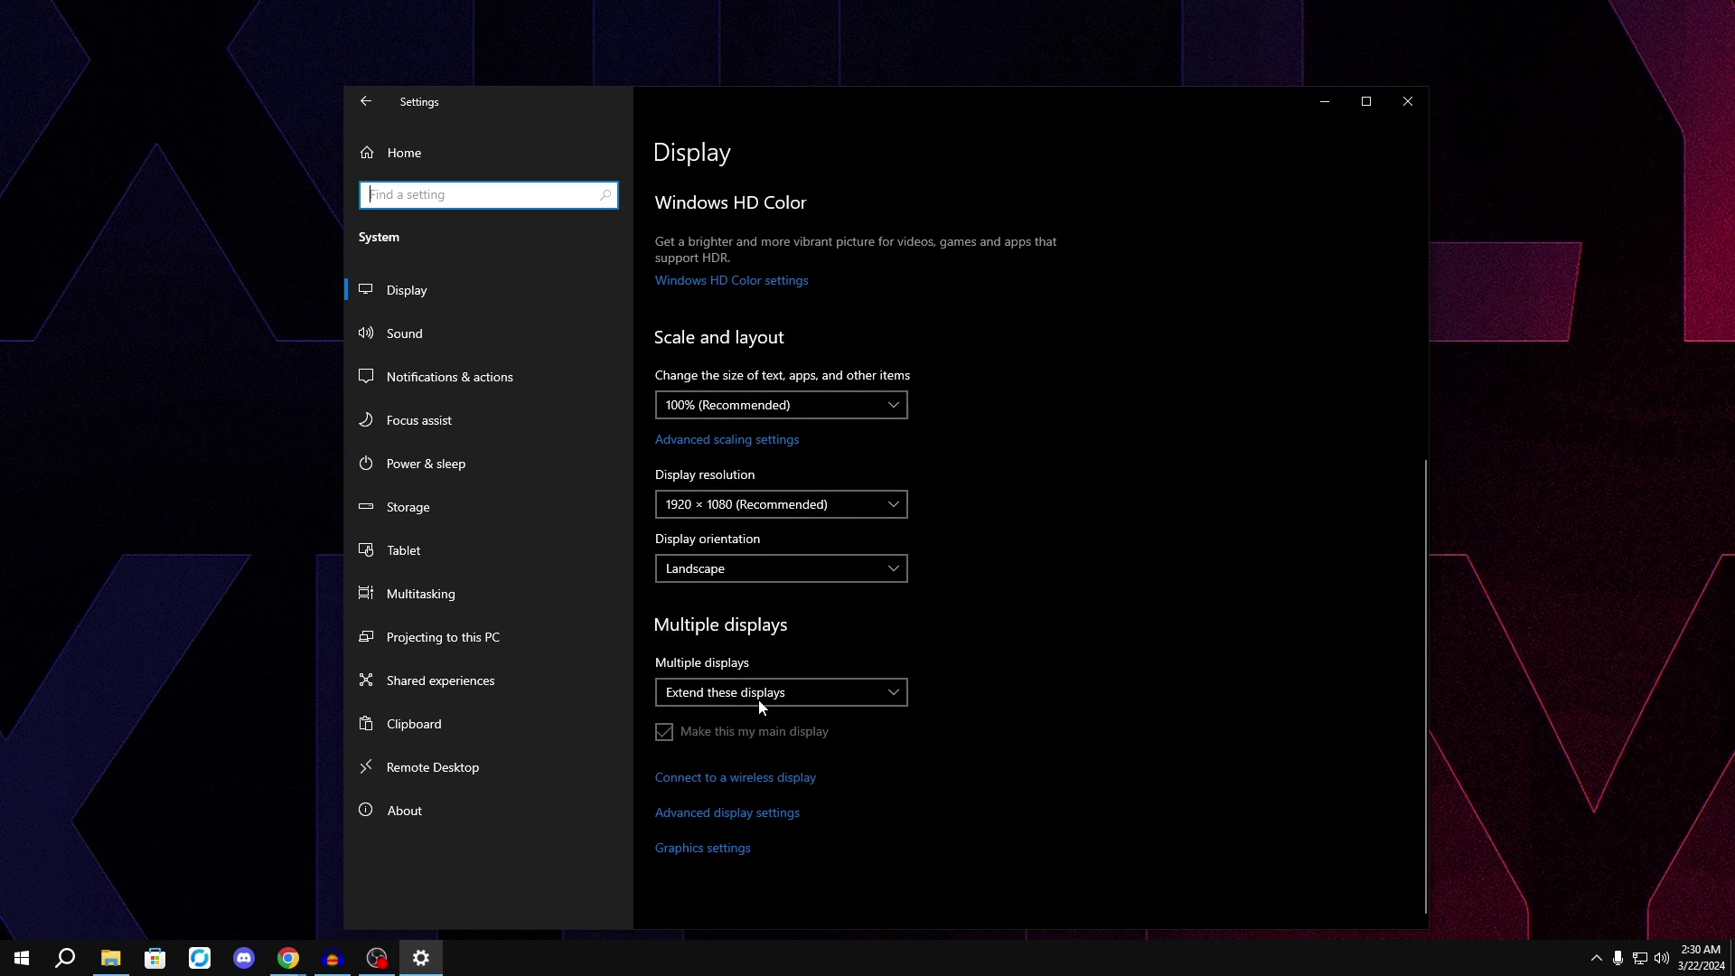
left_click(724, 847)
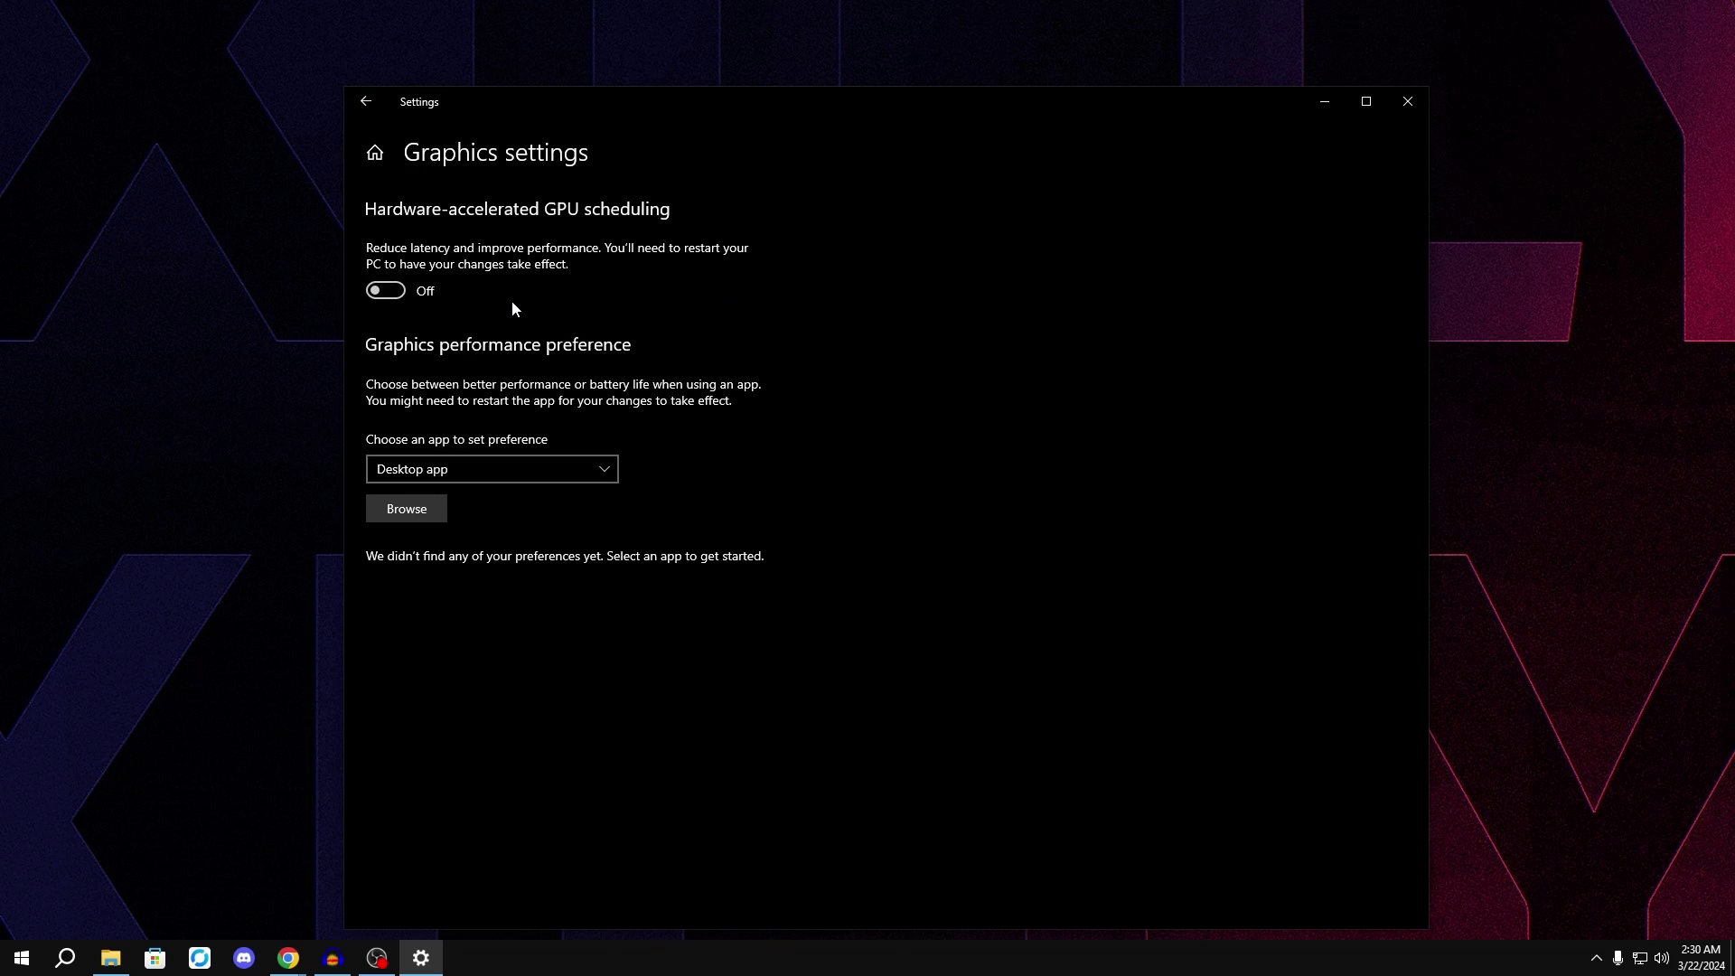
left_click(366, 101)
left_click(515, 384)
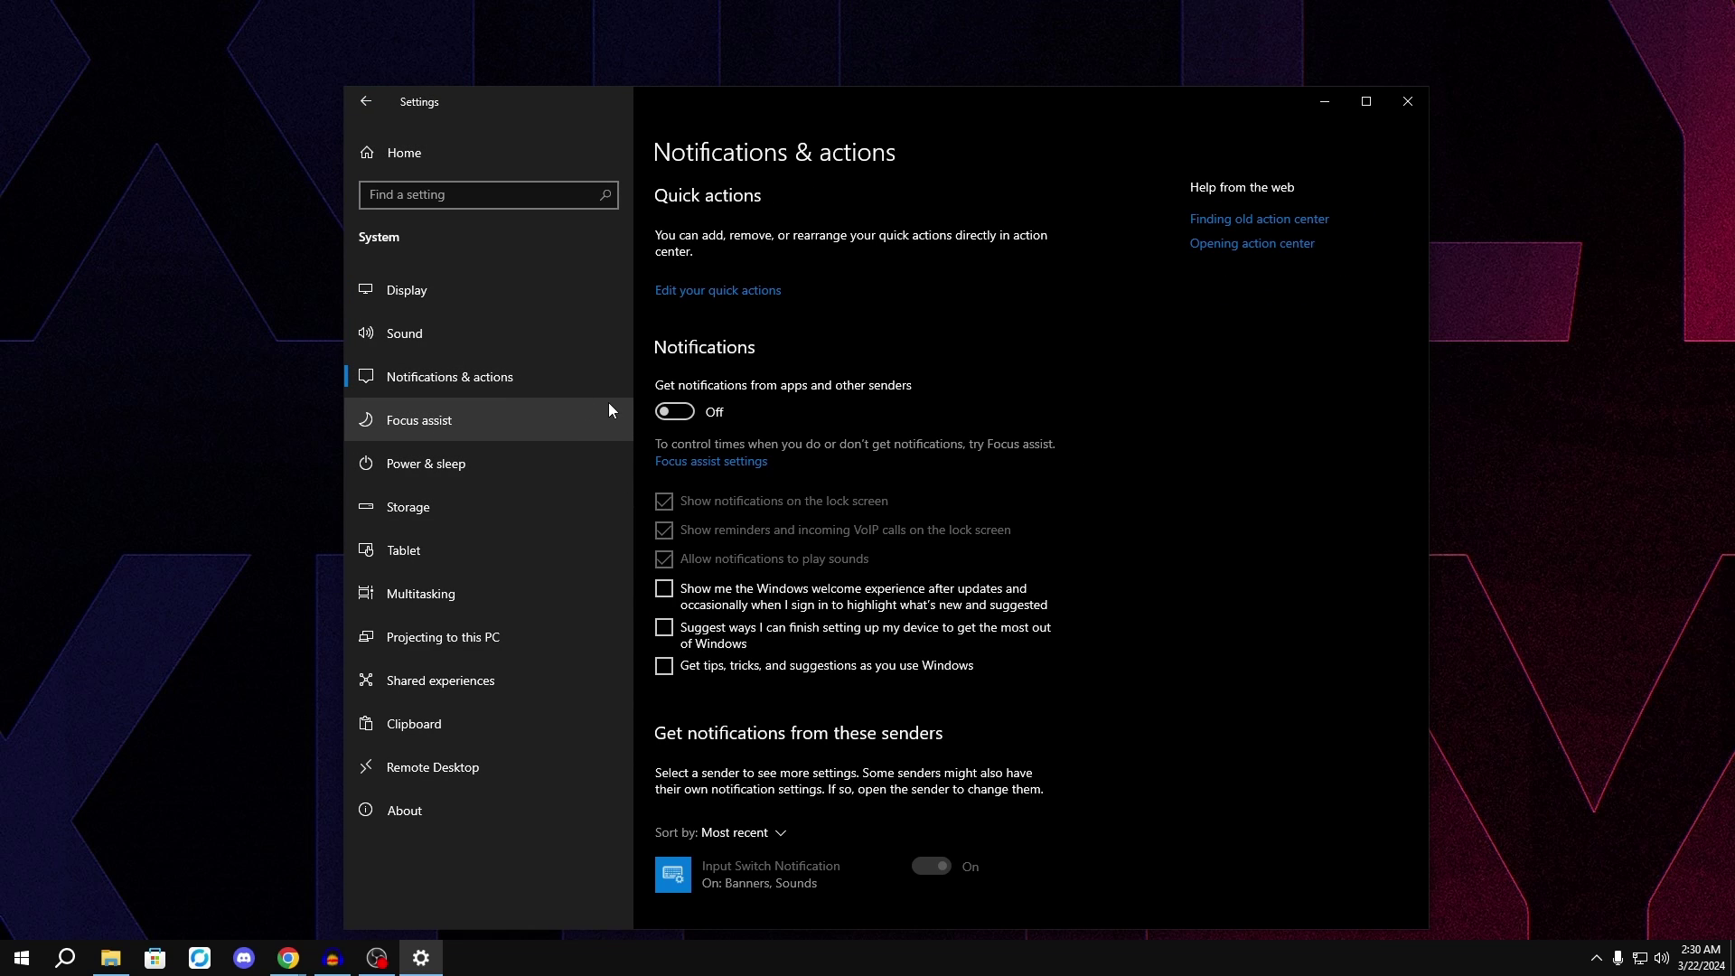
left_click(366, 102)
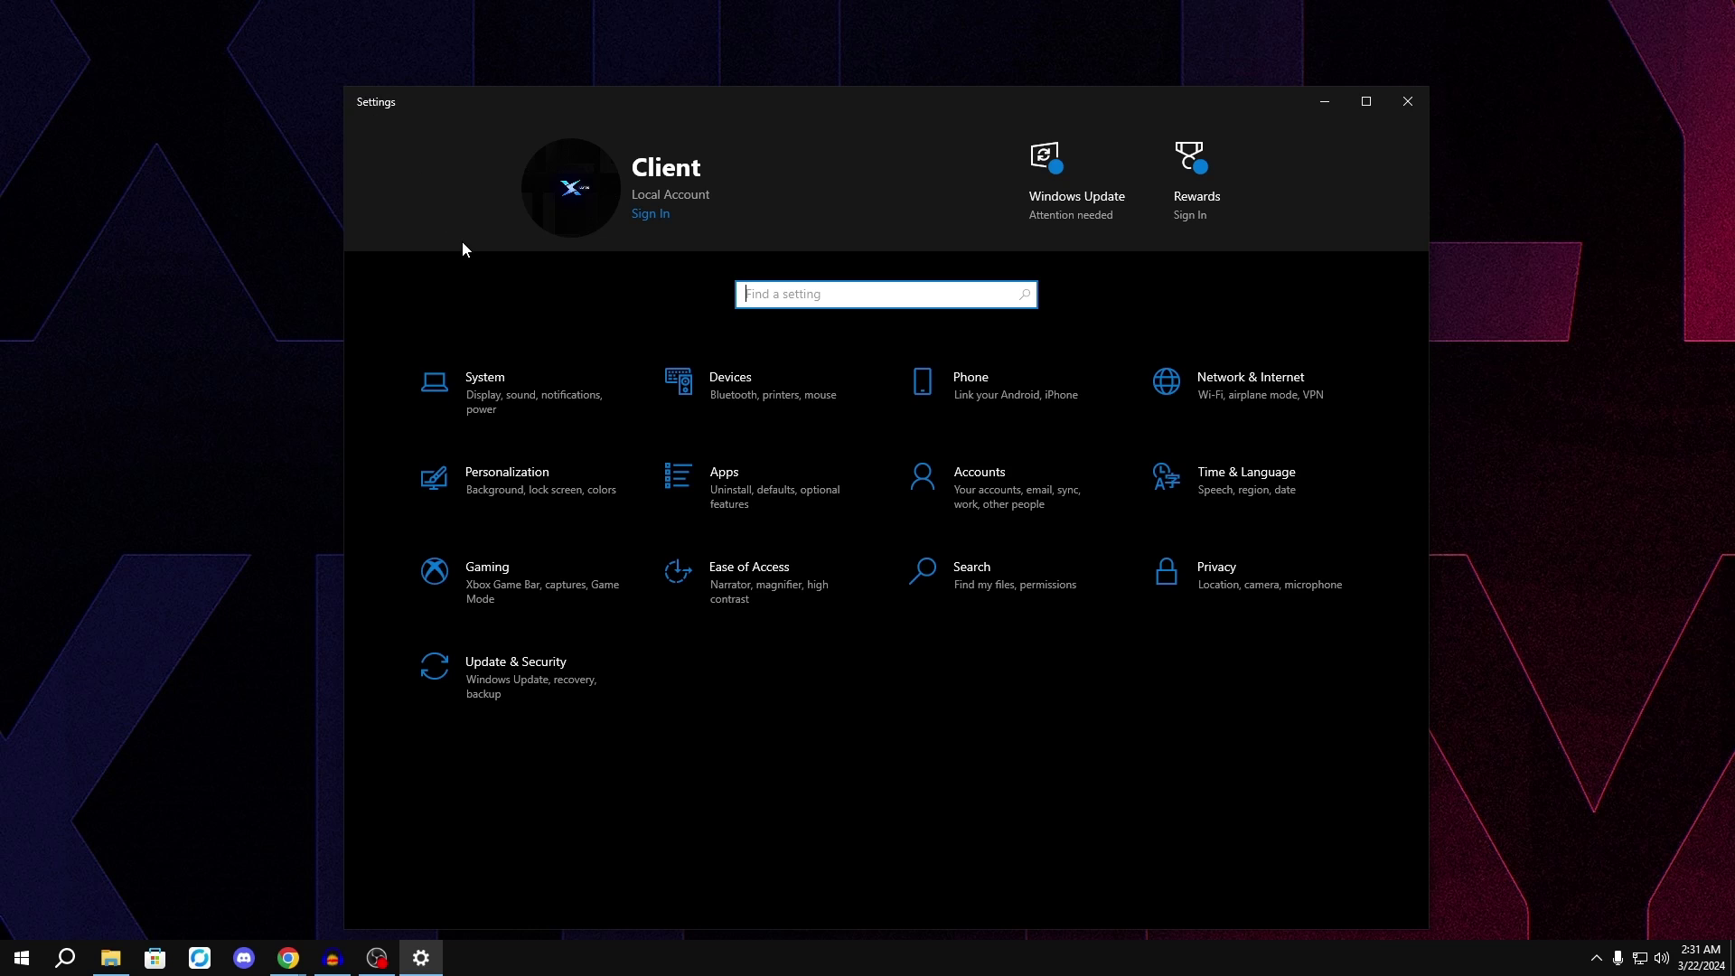
Confirm Xbox Game Bar and Game Mode are both off in Gaming settings.
left_click(541, 556)
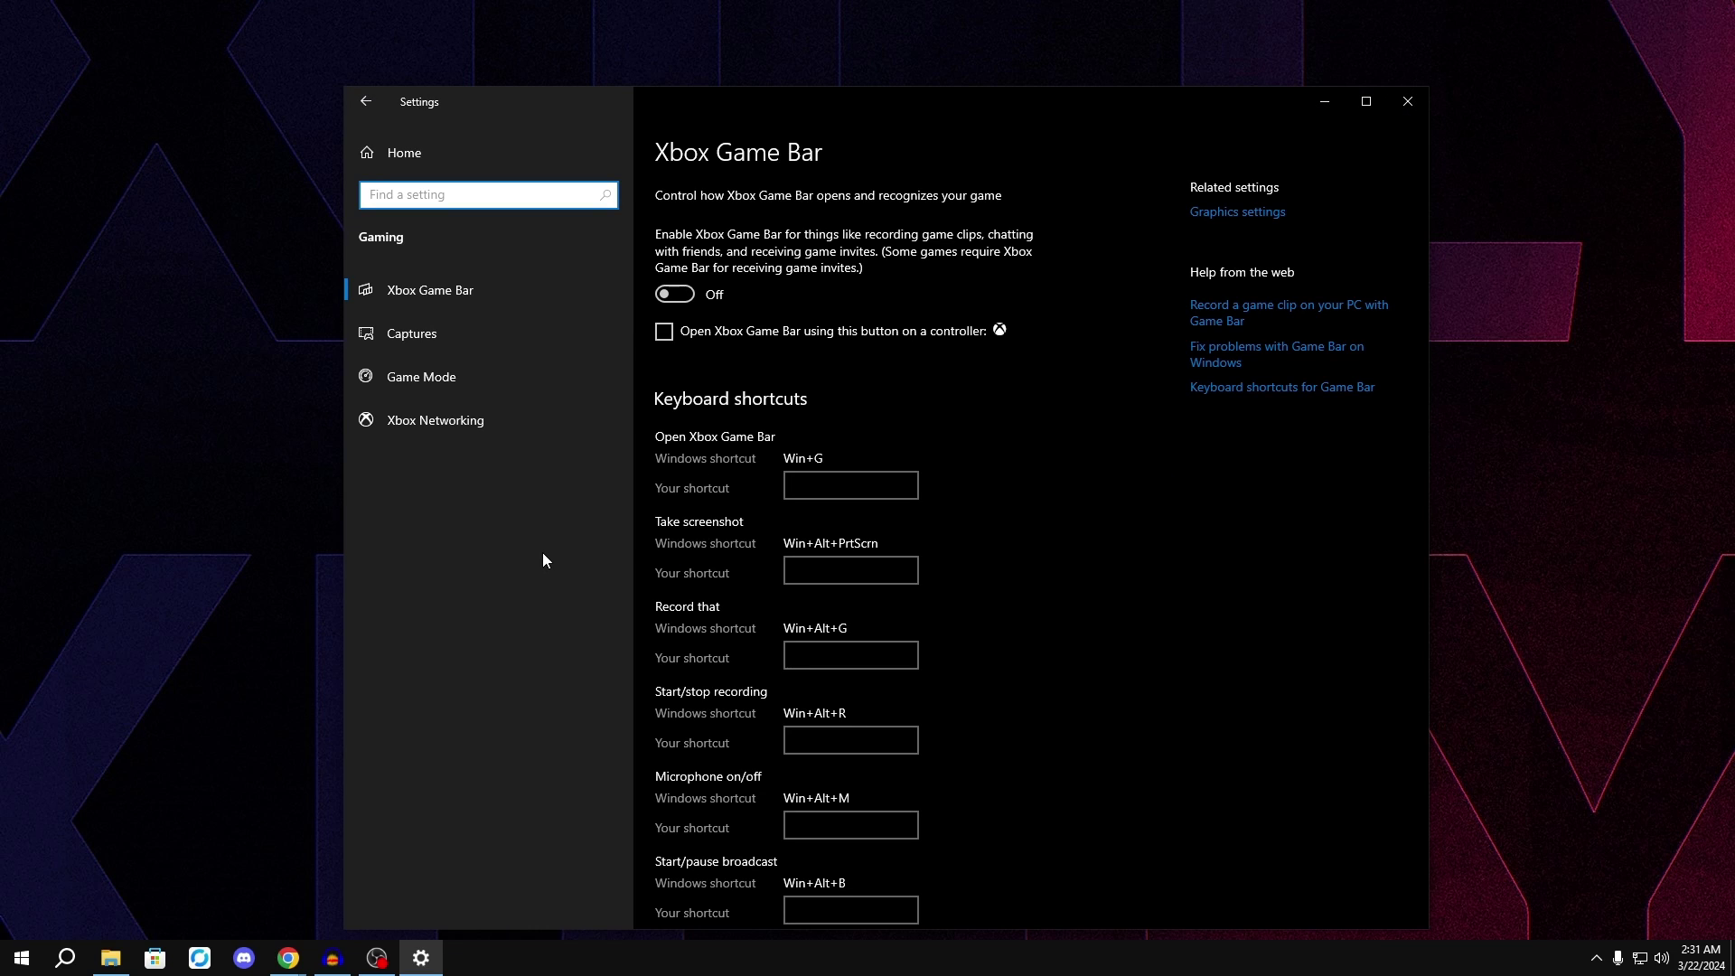
left_click(485, 384)
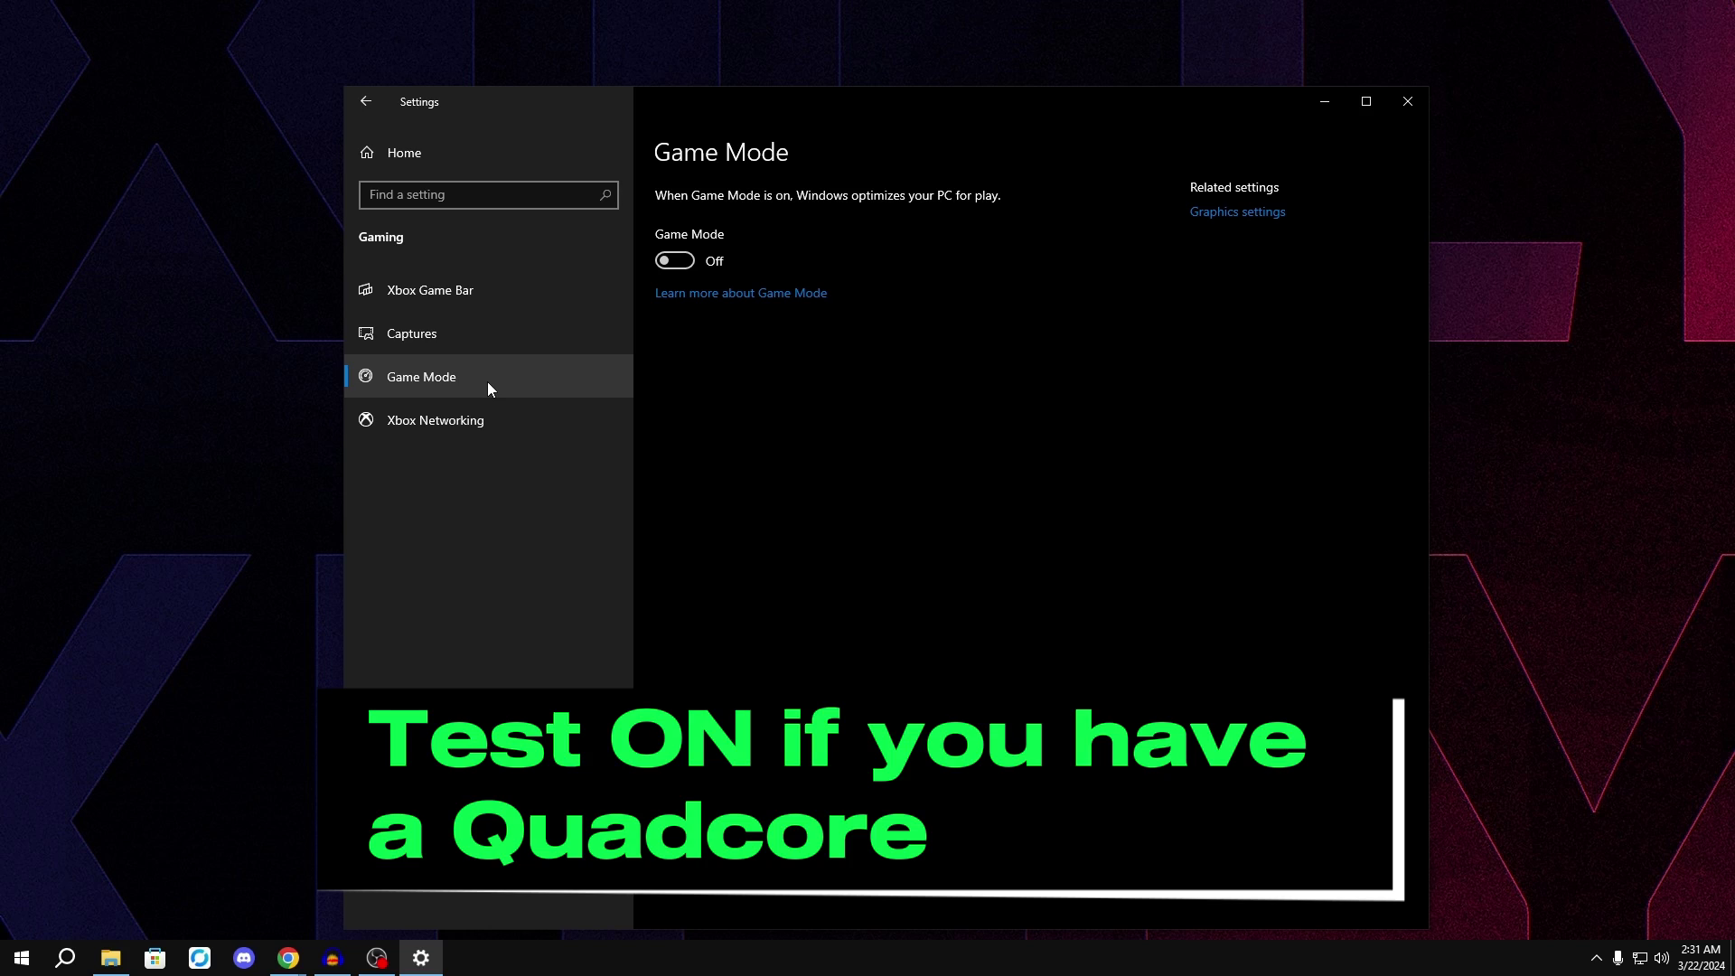
left_click(469, 155)
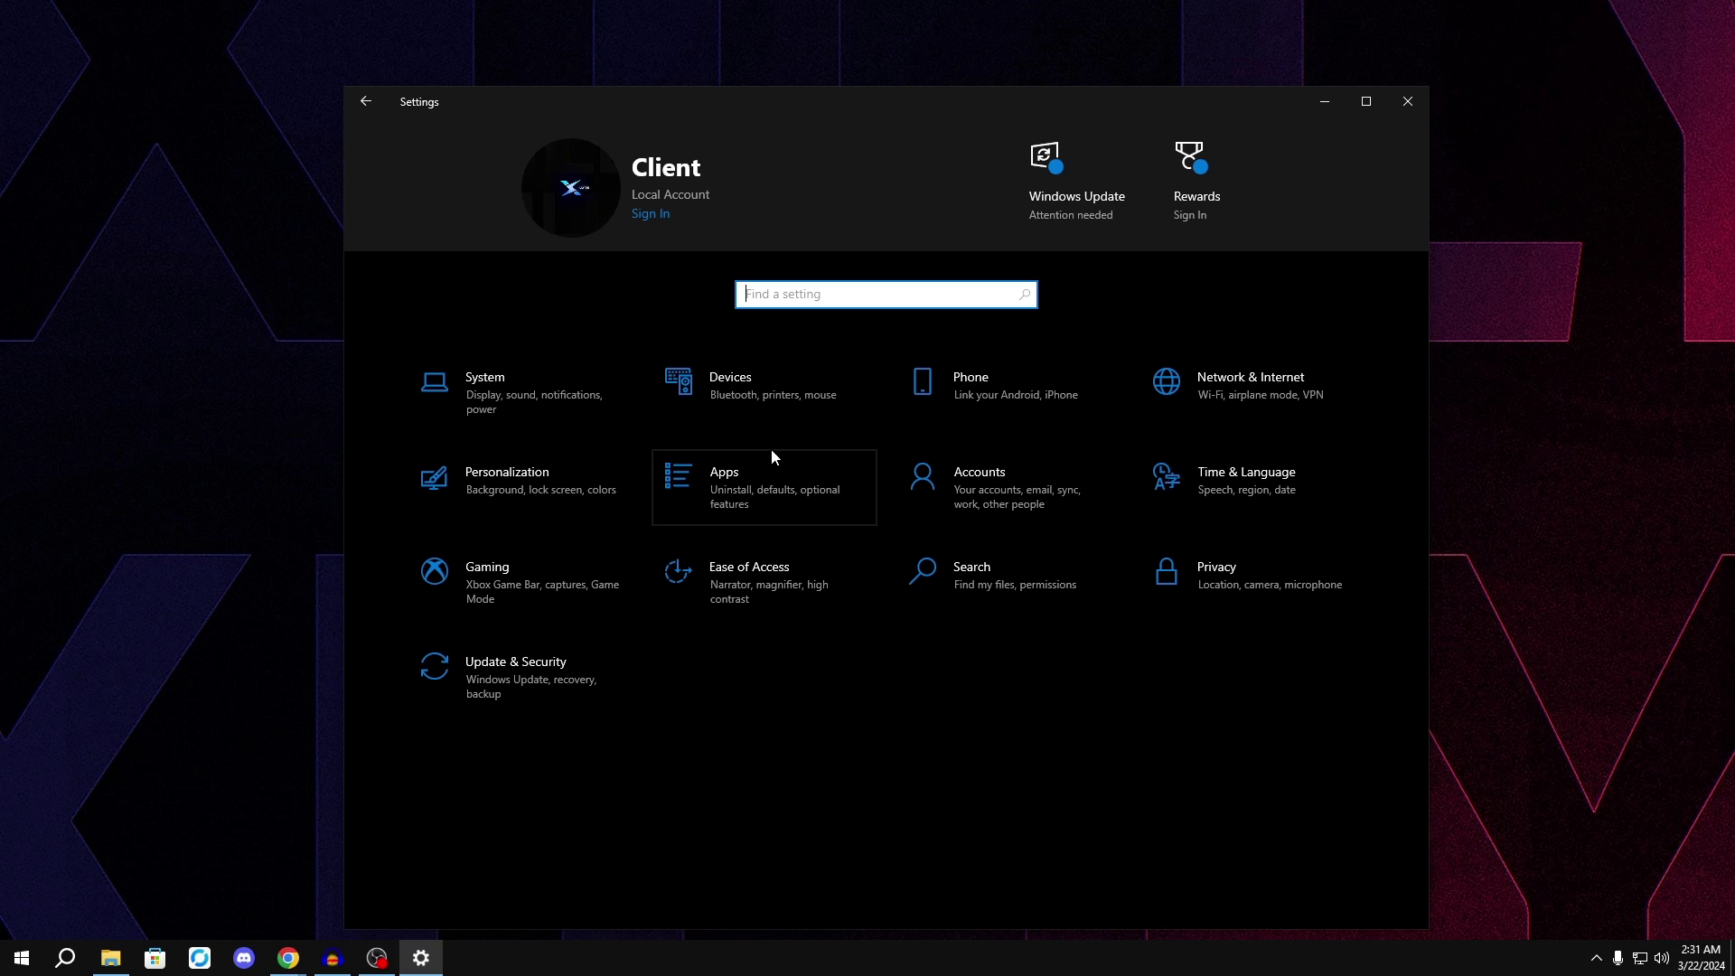
Review Apps & features and Startup apps, then confirm transparency effects are Off under Personalization Colors.
left_click(860, 477)
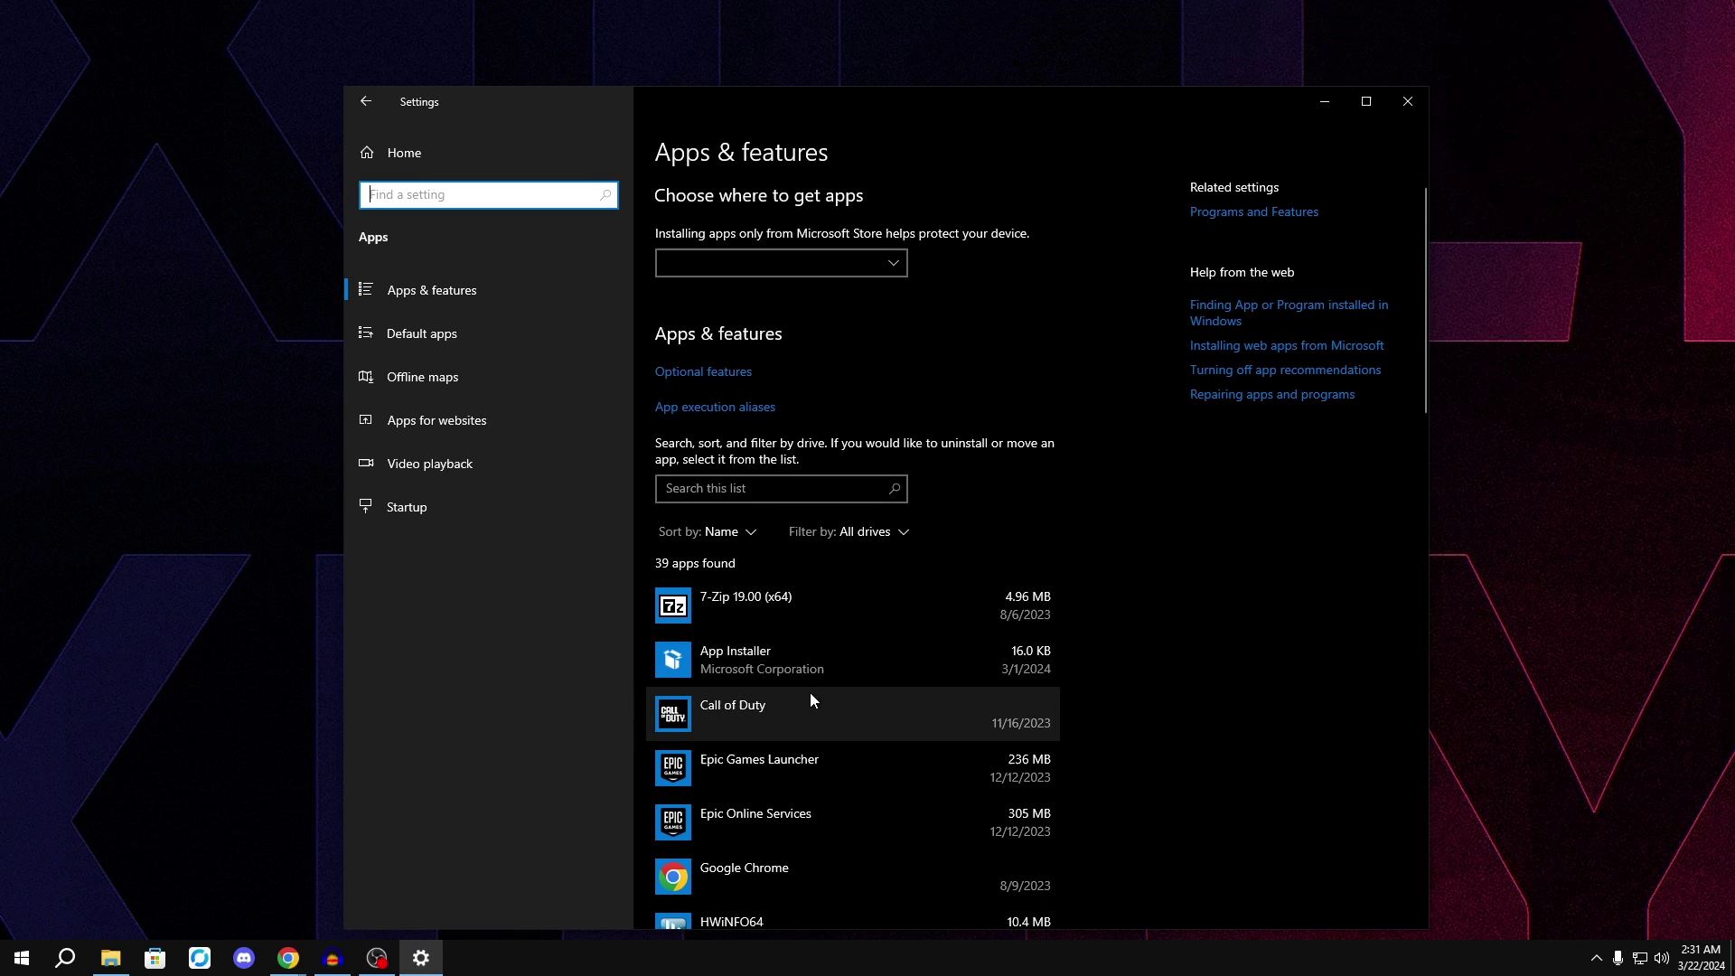
double_click(1129, 99)
scroll(588, 633, "down", 8)
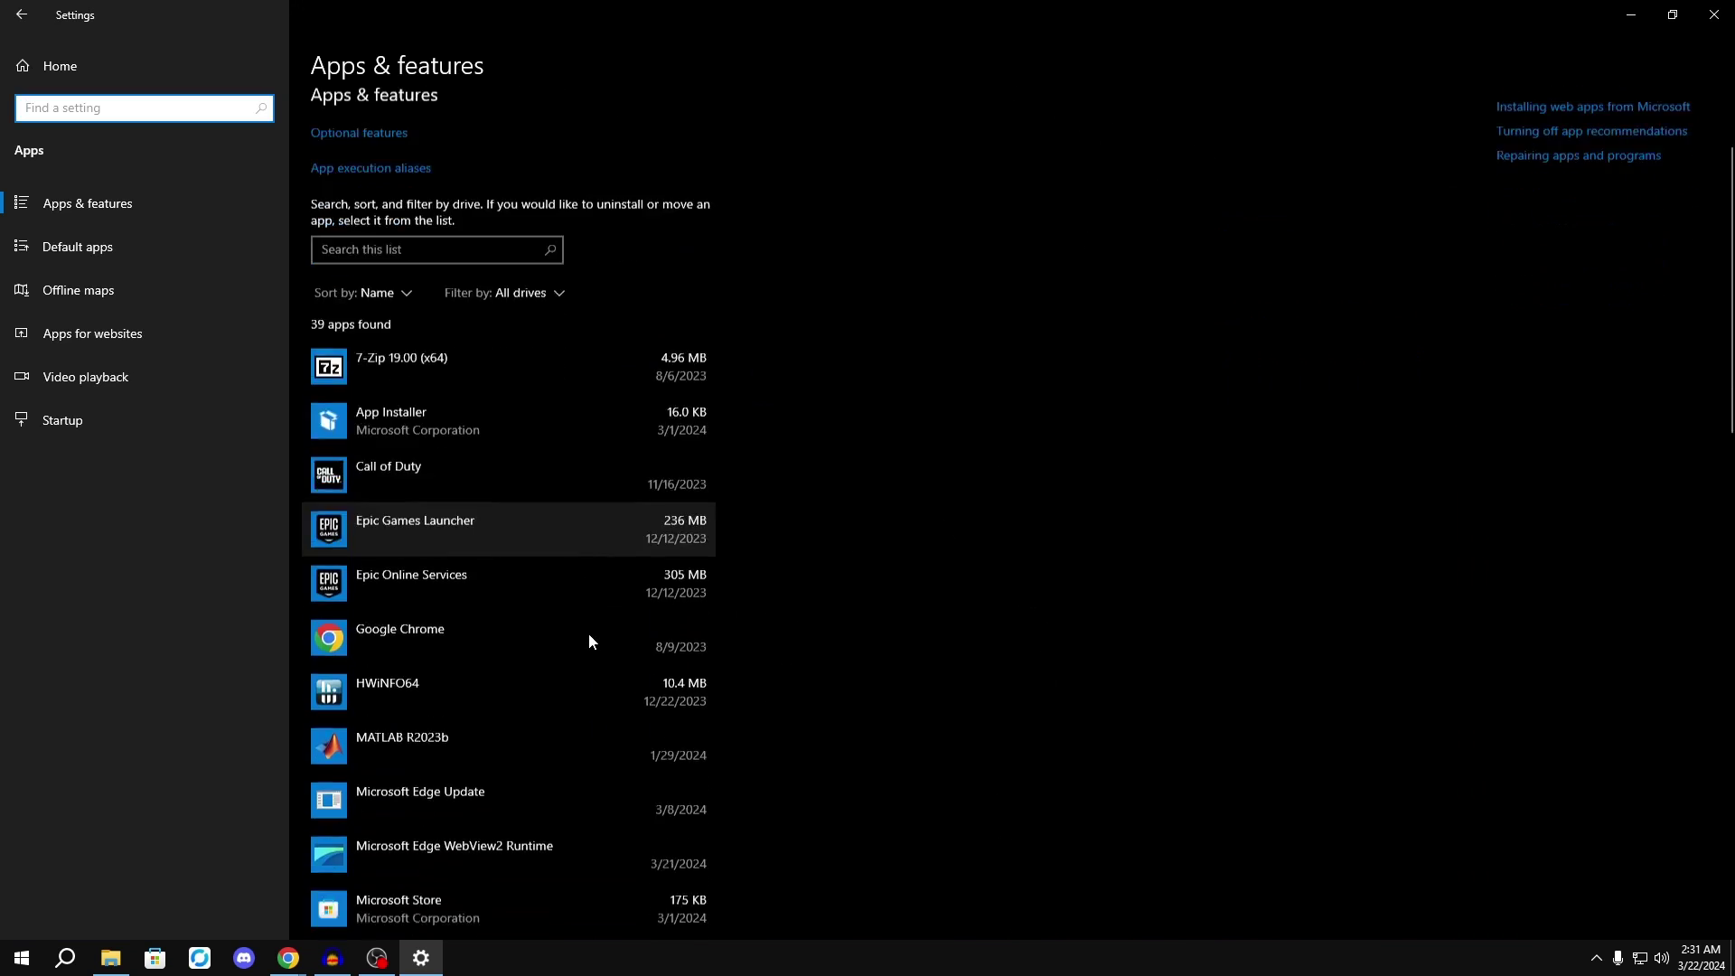
scroll(588, 632, "down", 10)
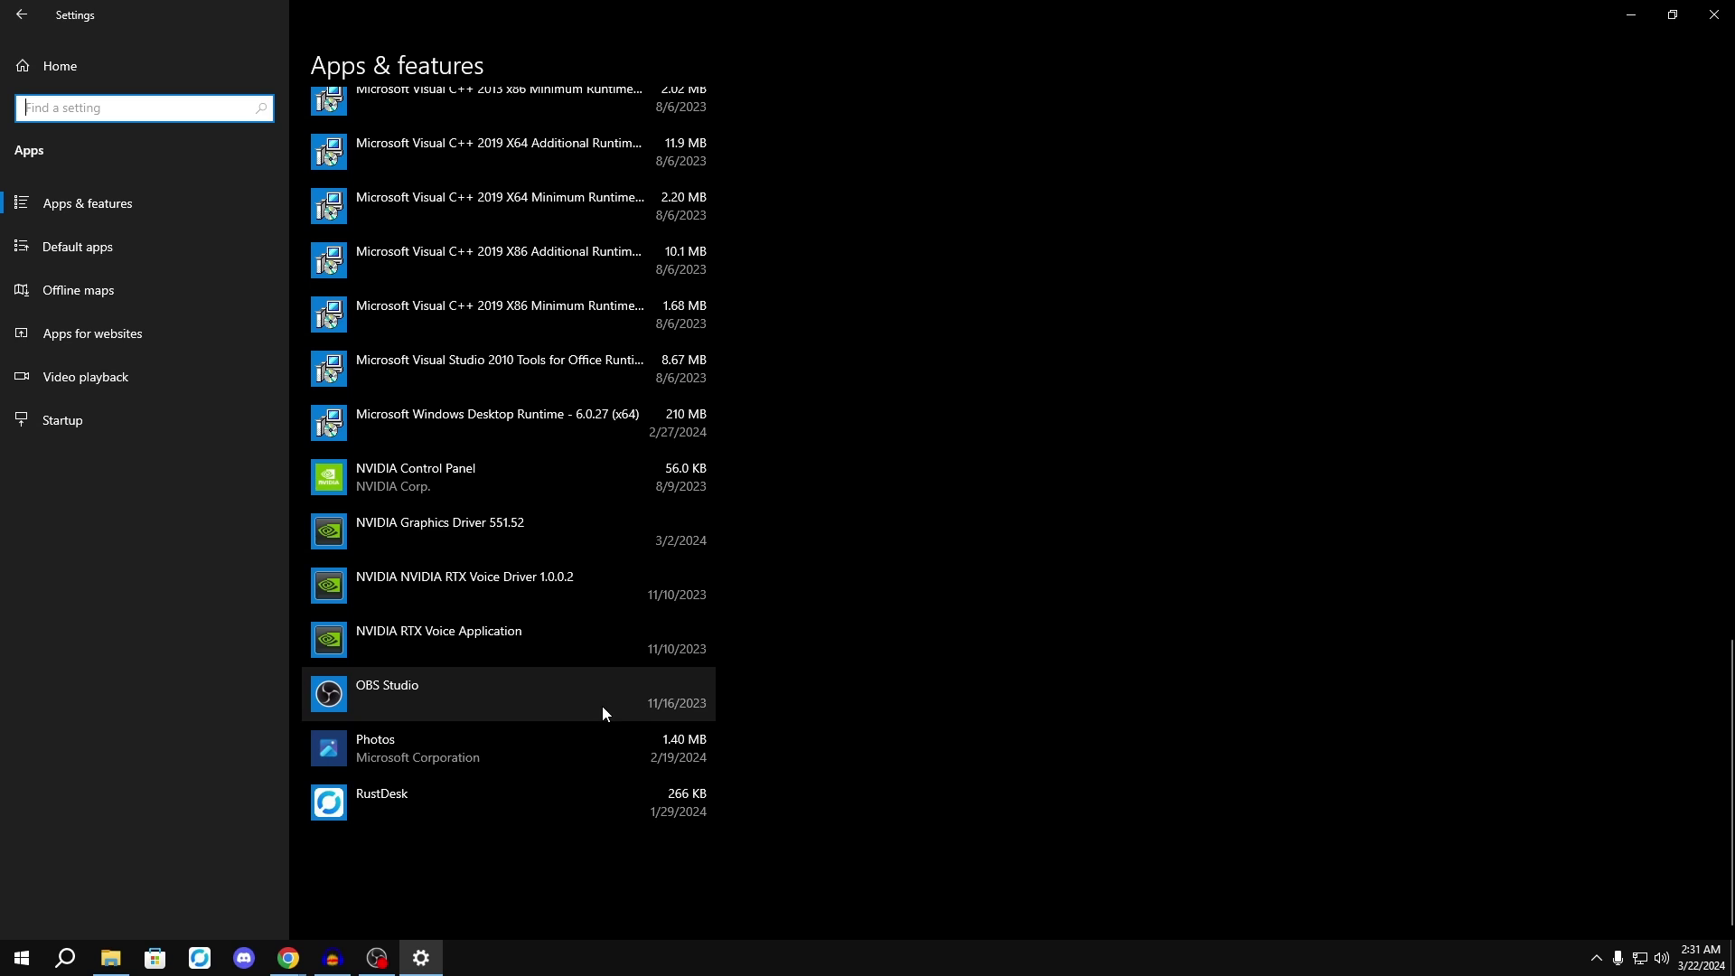
scroll(600, 710, "up", 15)
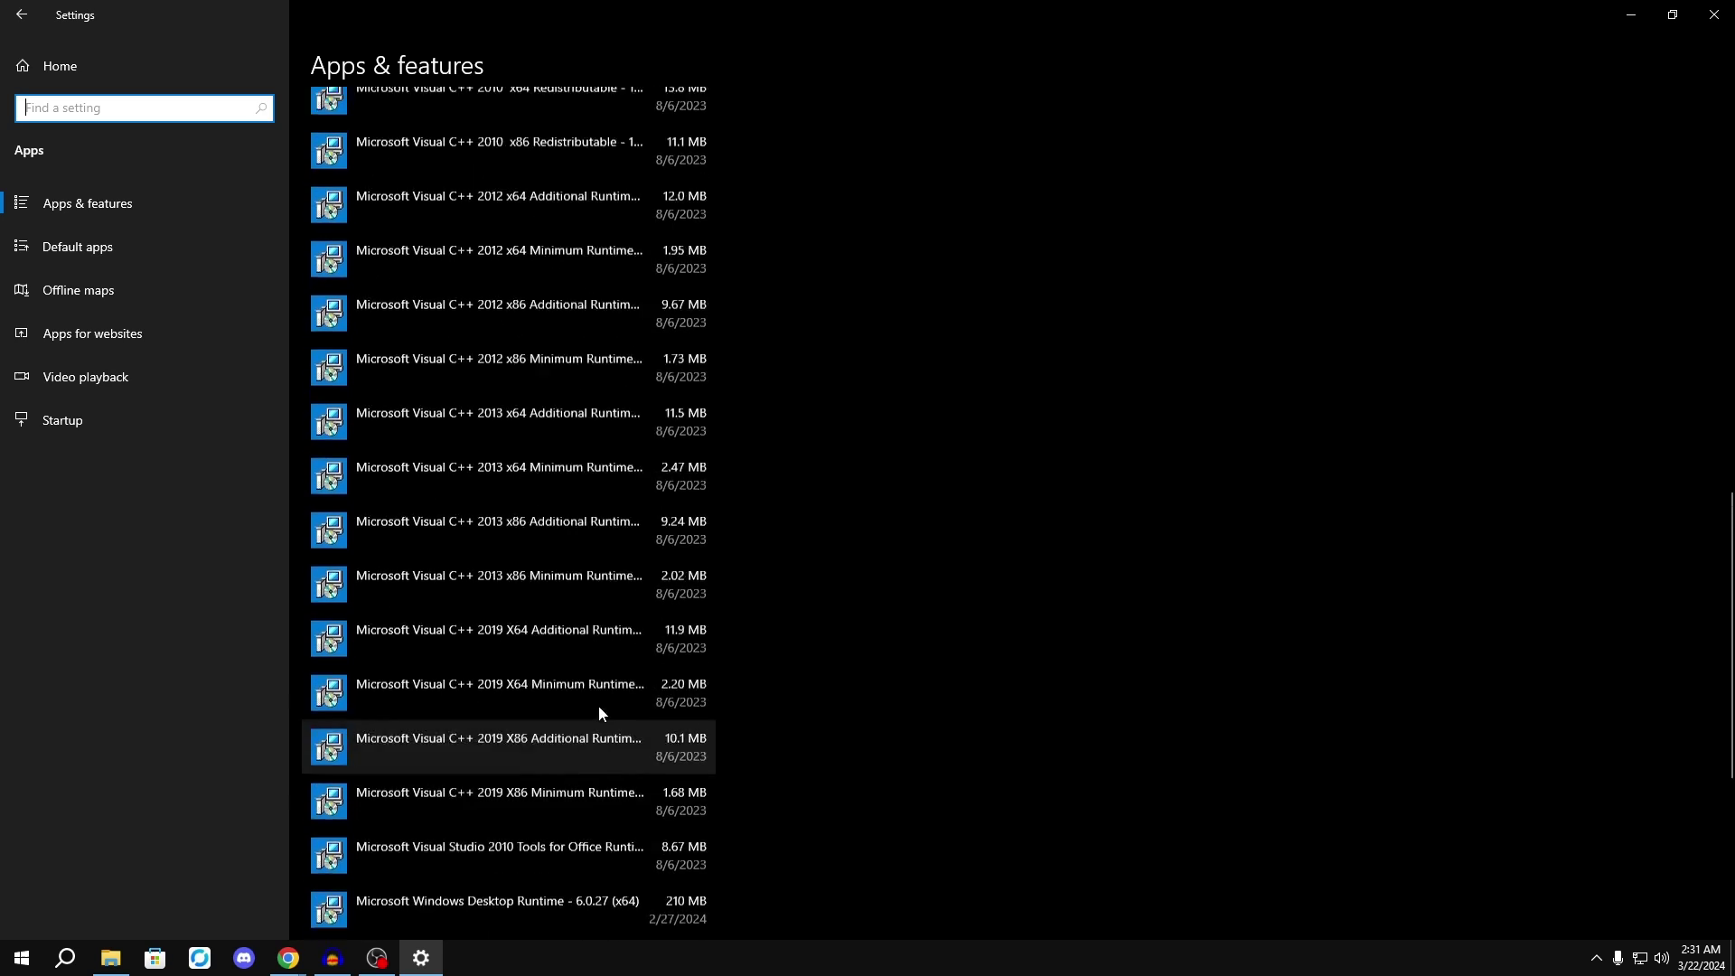
left_click(166, 429)
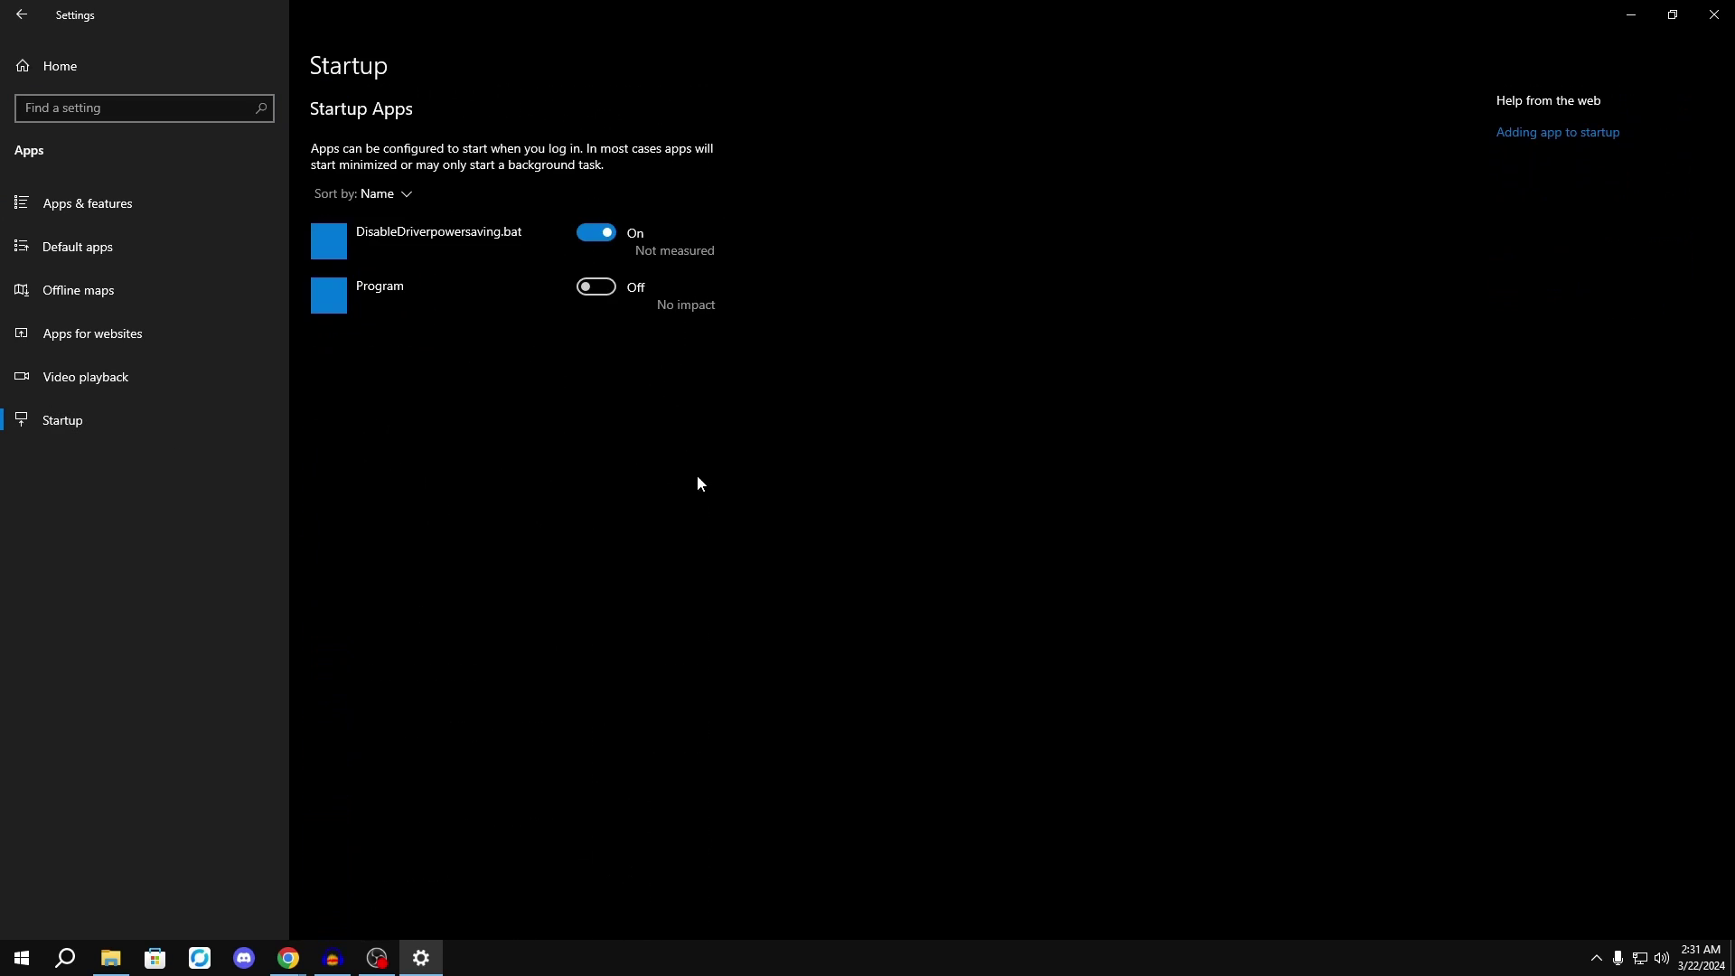
left_click(132, 74)
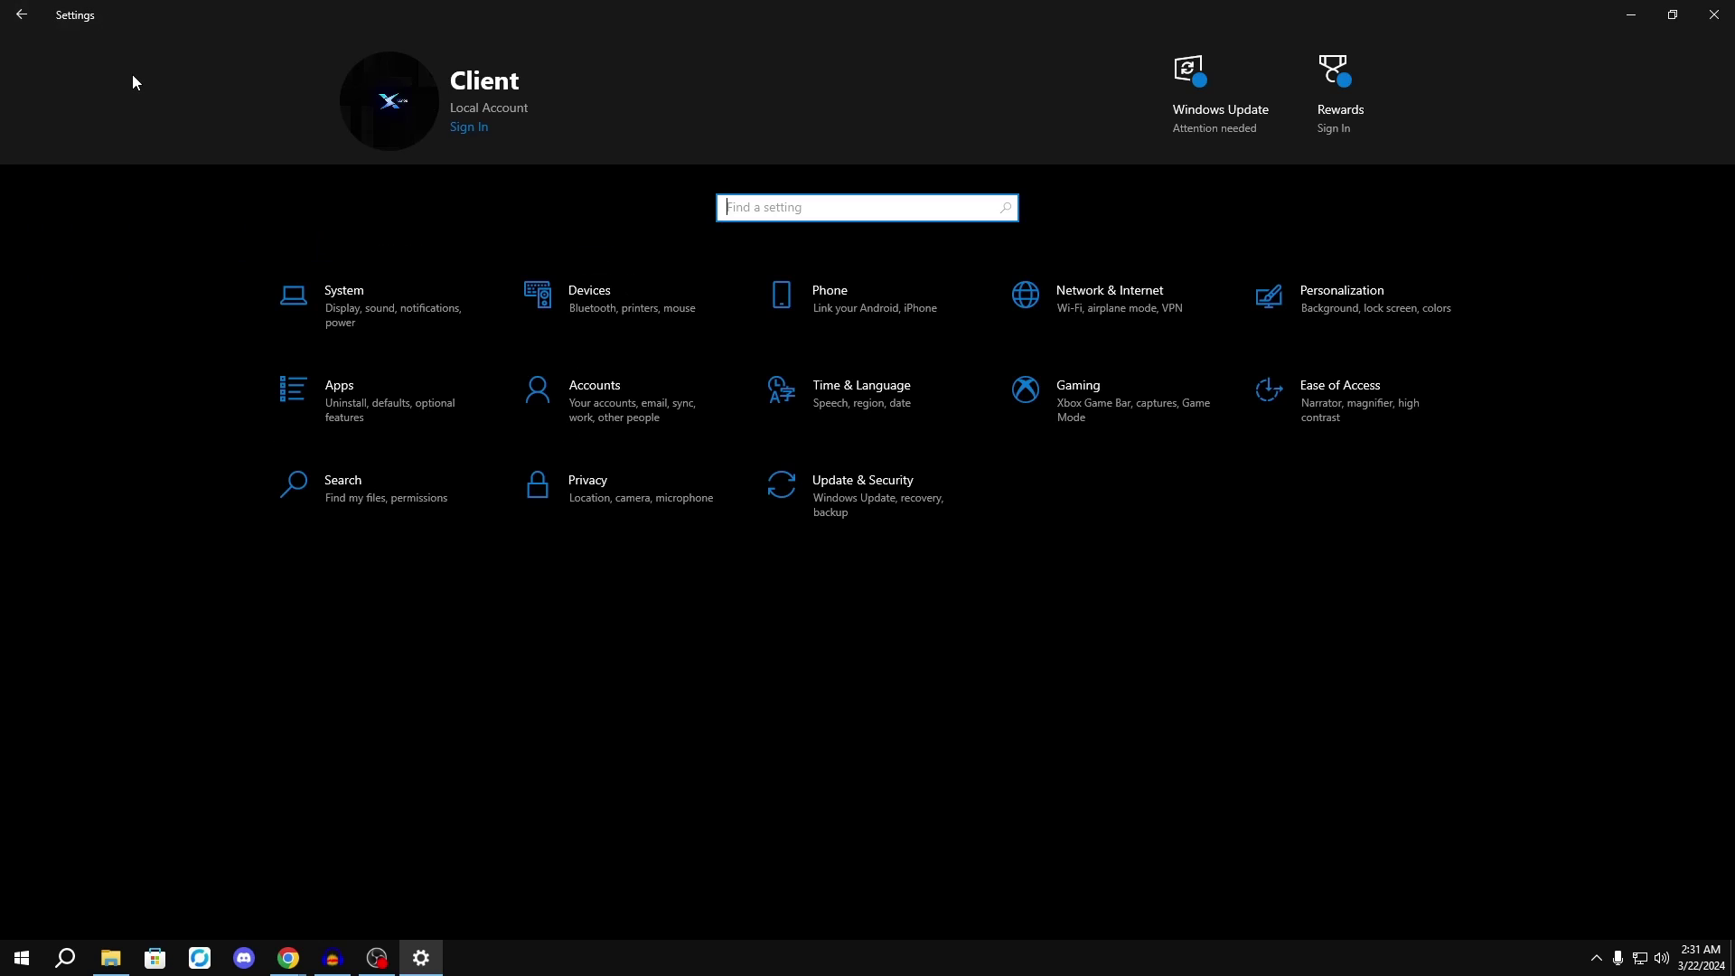
left_click(1247, 309)
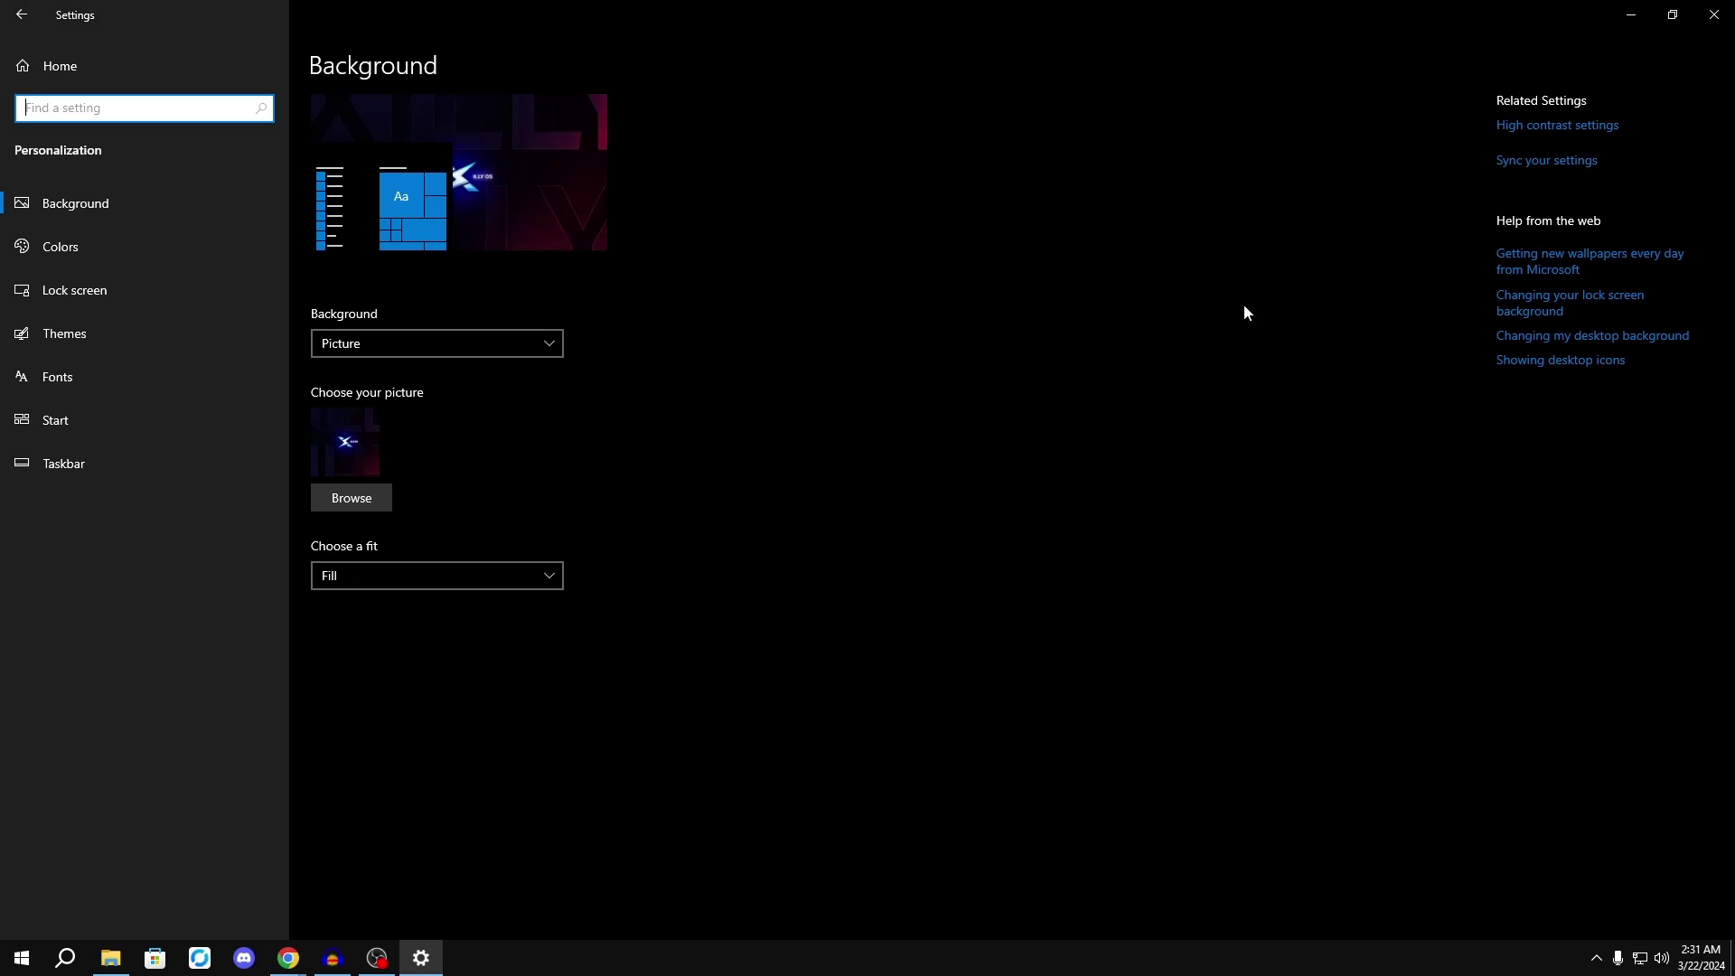
left_click(167, 247)
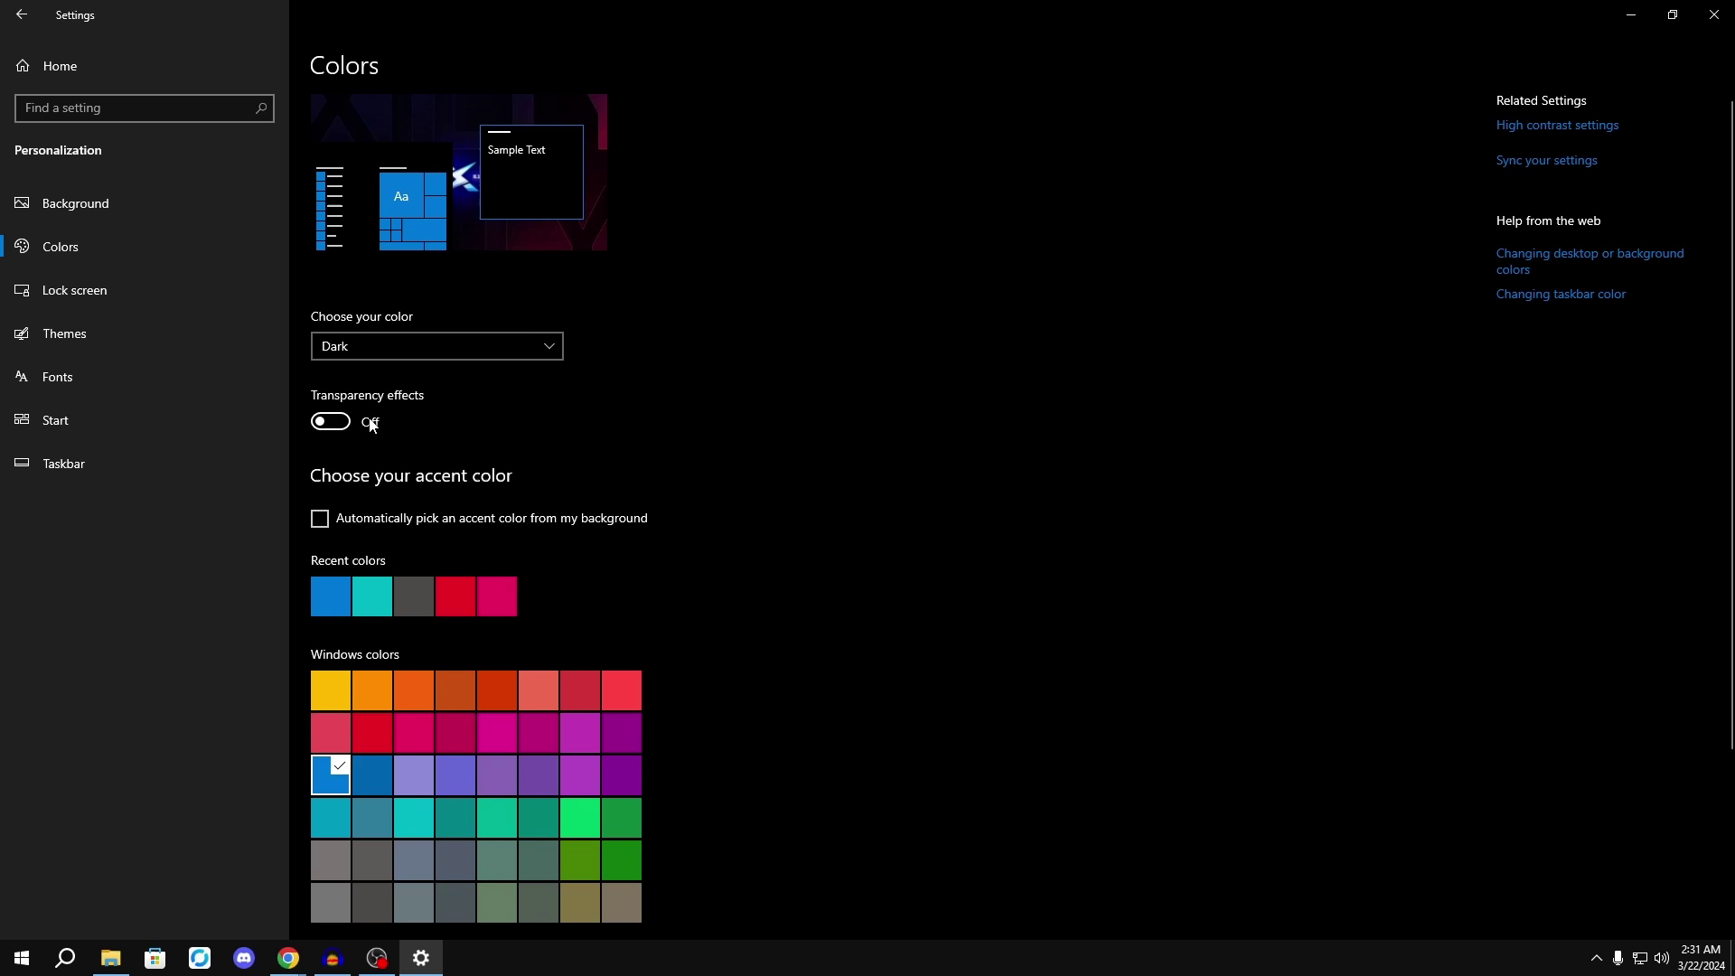
left_click(149, 73)
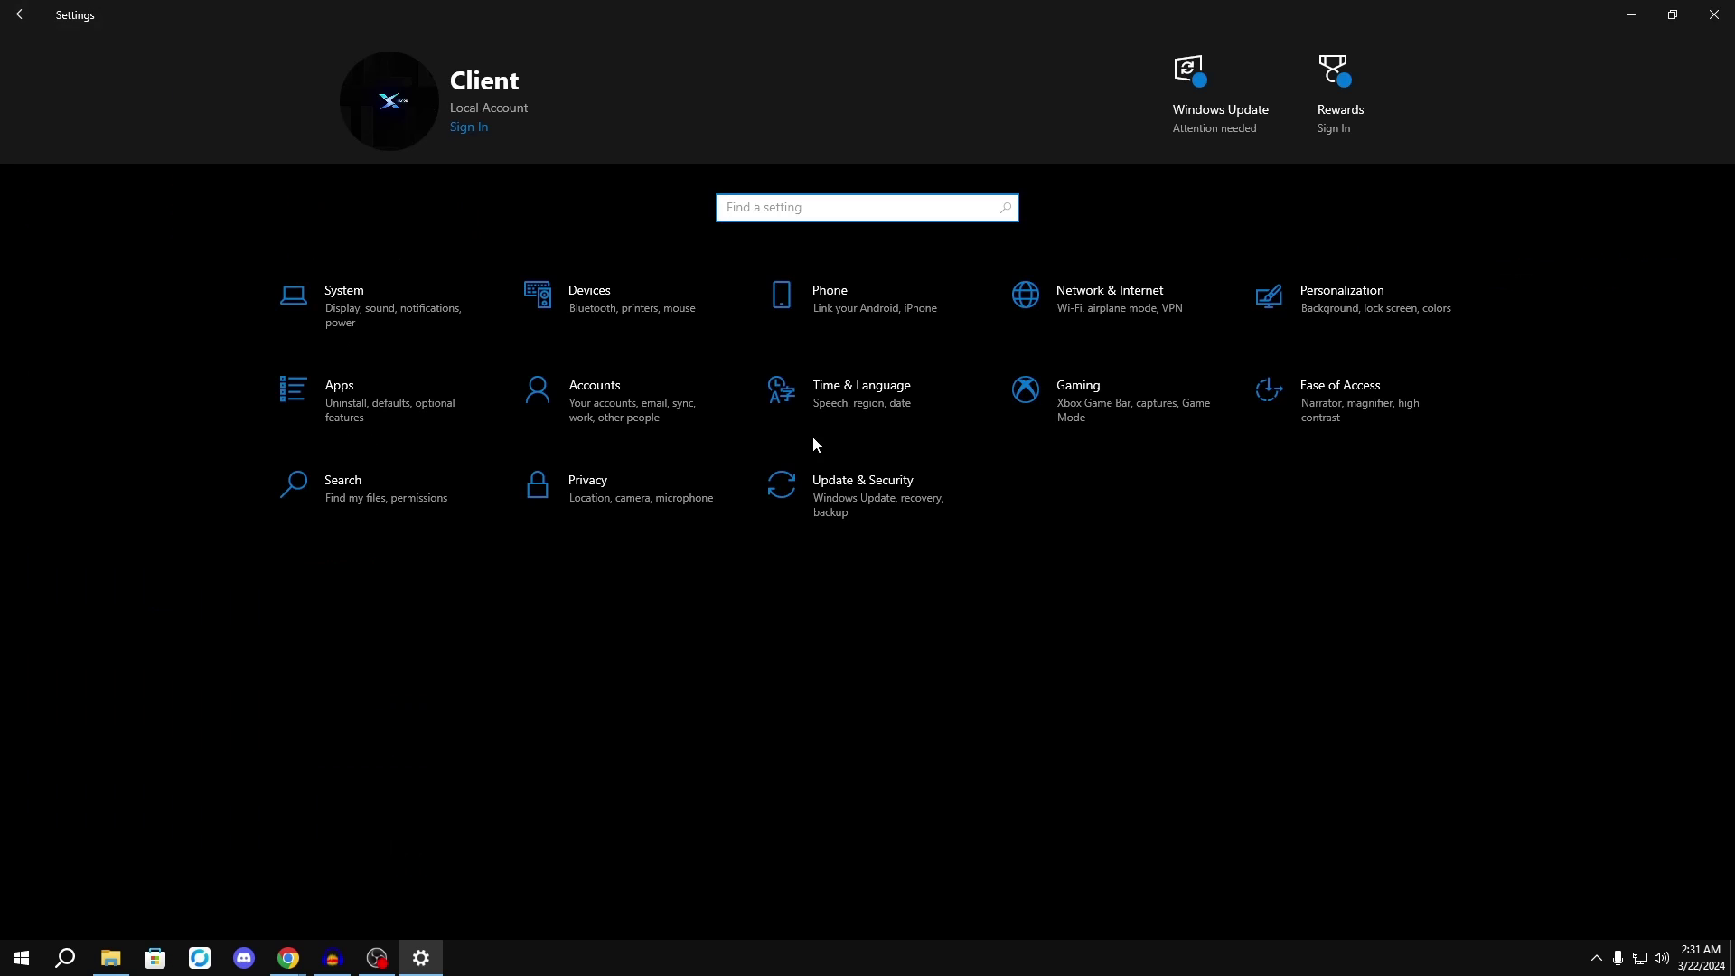
left_click(899, 503)
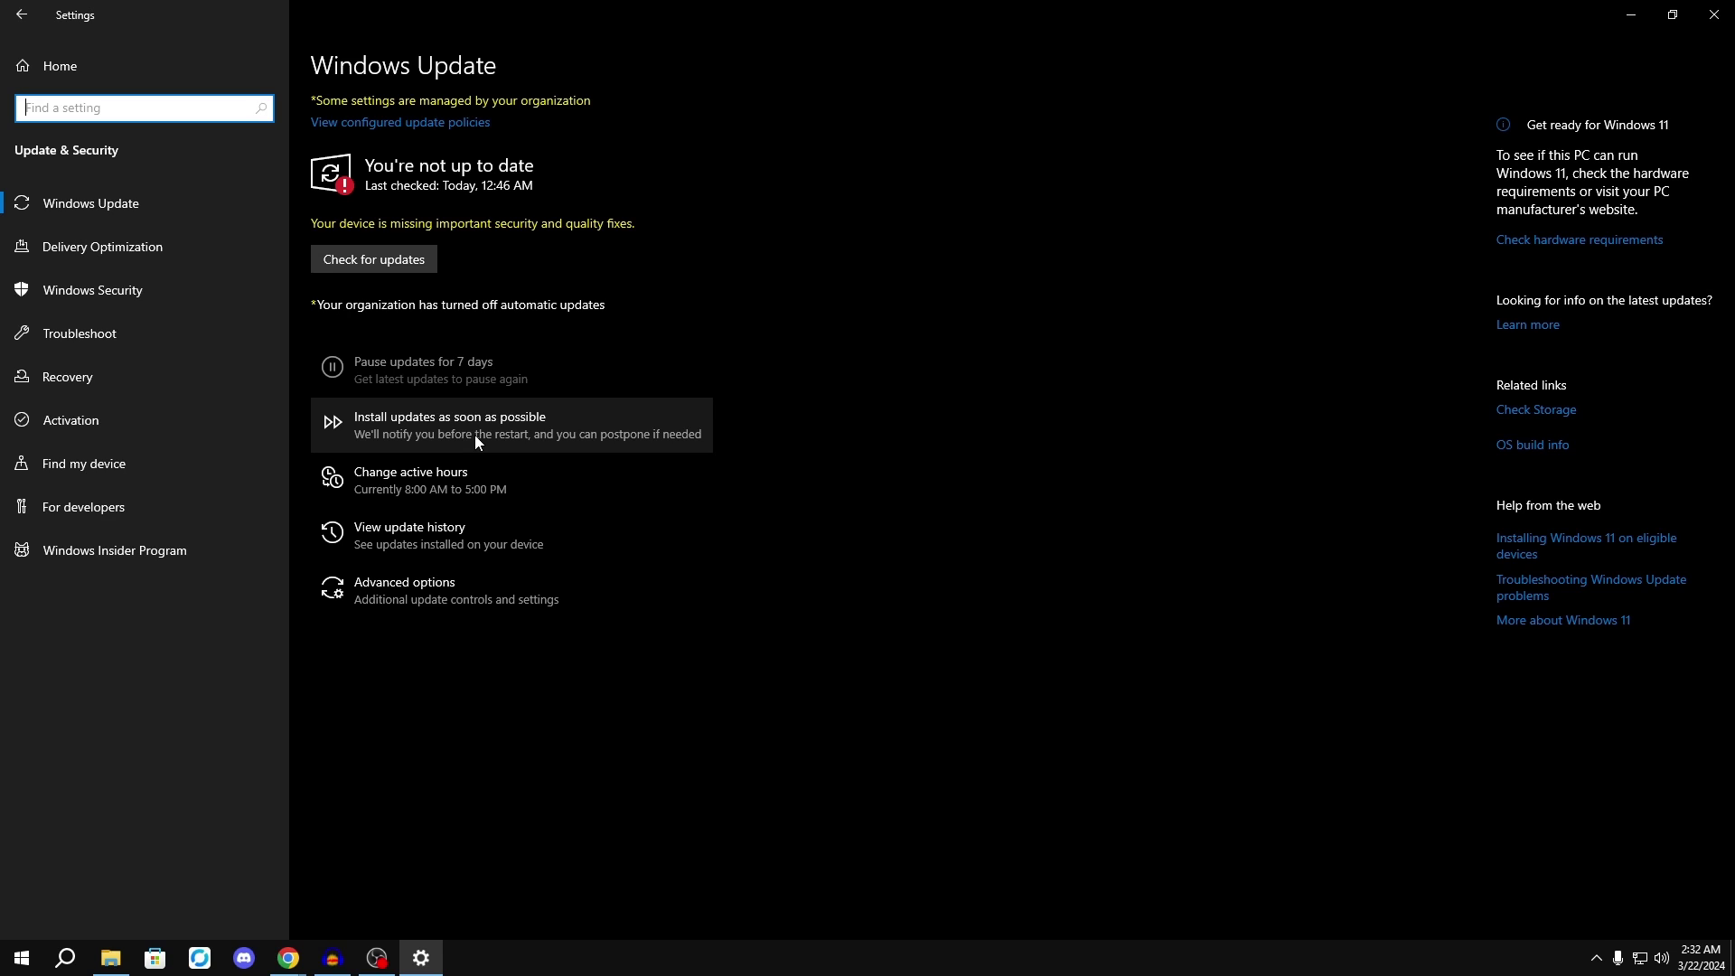
left_click(161, 281)
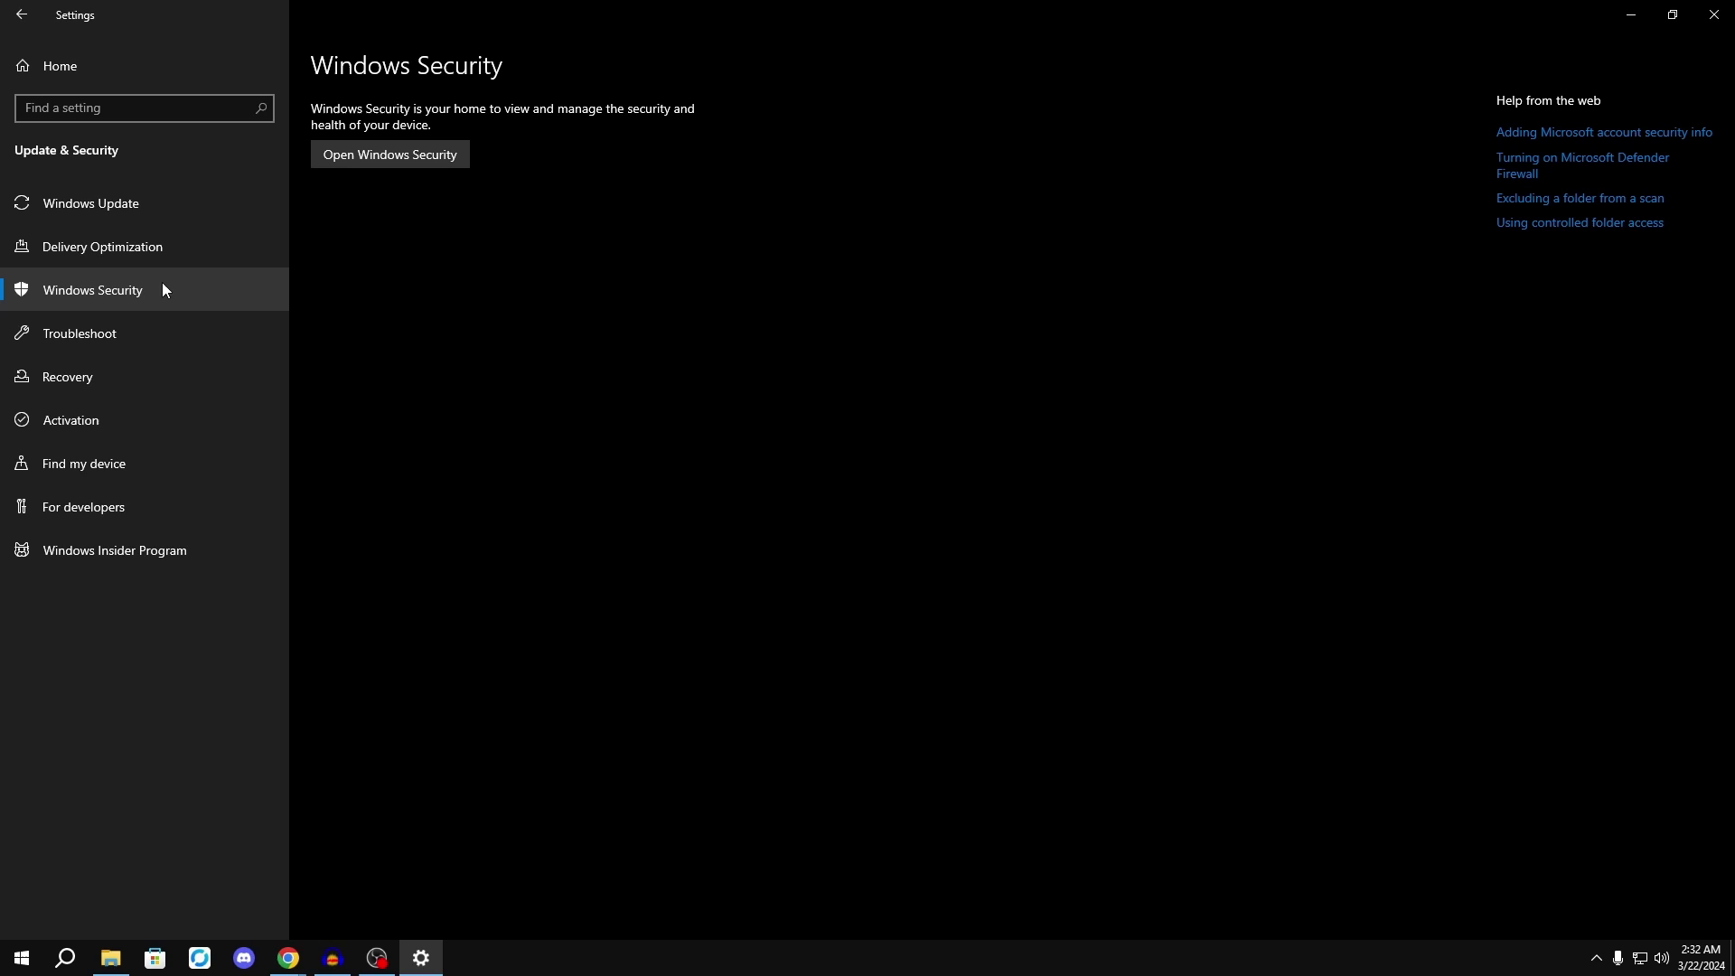
left_click(174, 75)
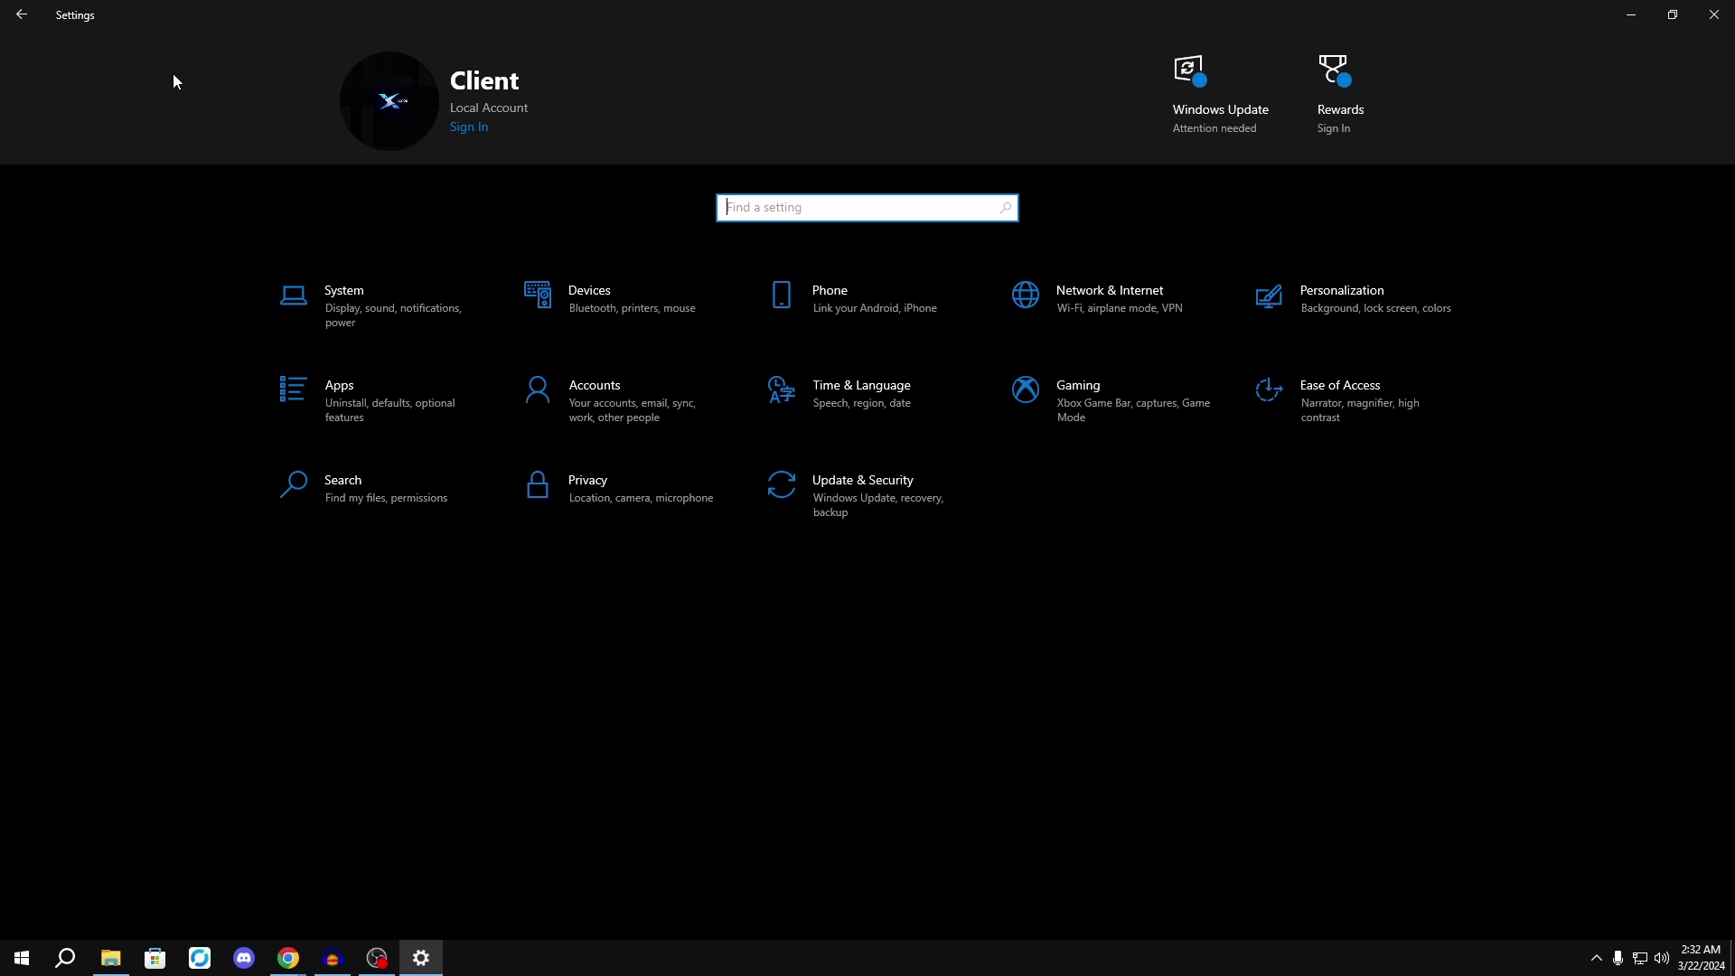
Close Settings and view the optimization service page listing Basic $60, Advanced $85 and Ultimate $175 plans.
left_click(1713, 14)
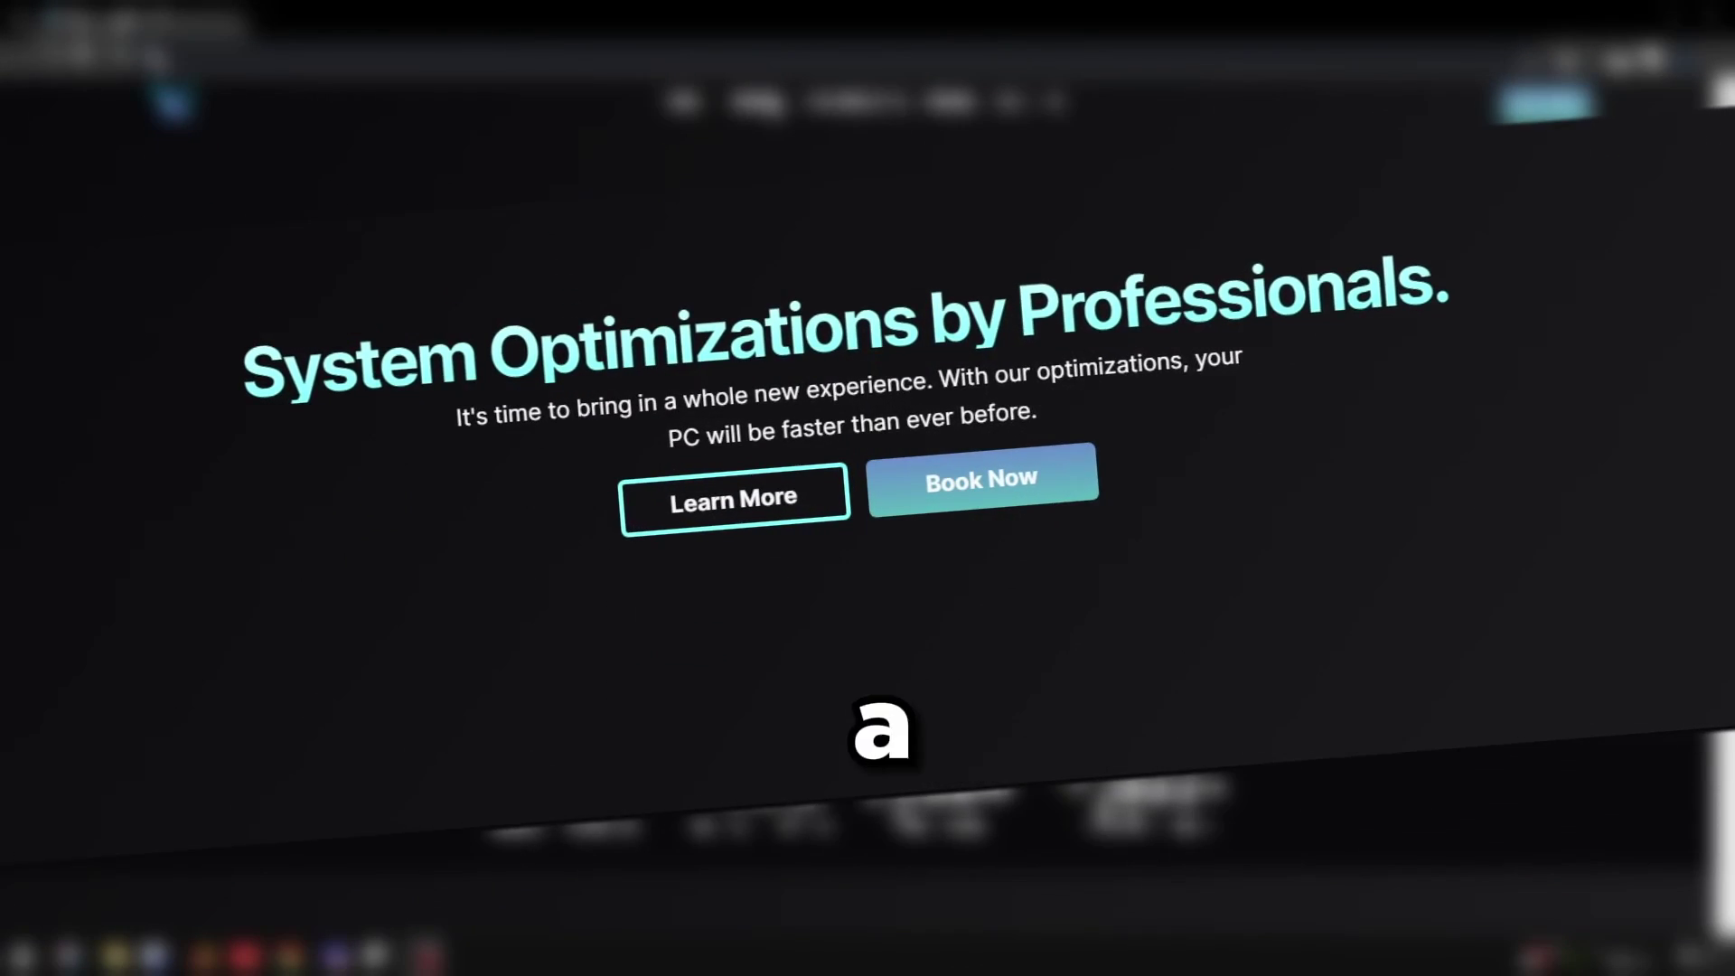
left_click(1034, 476)
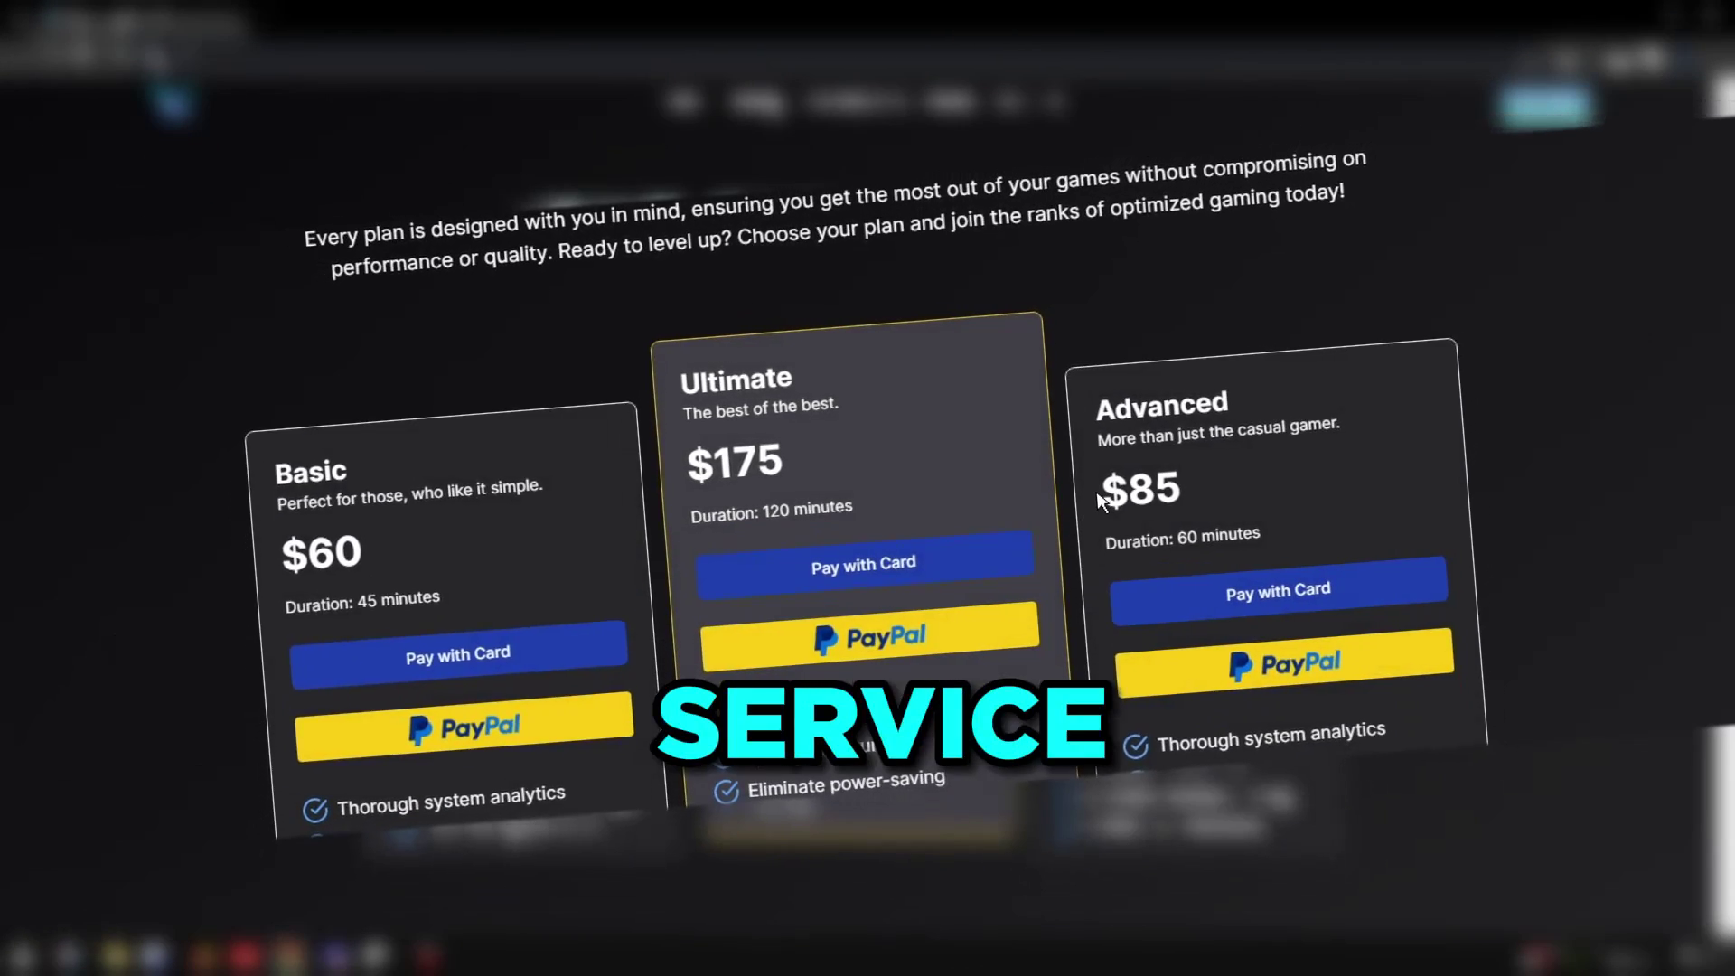